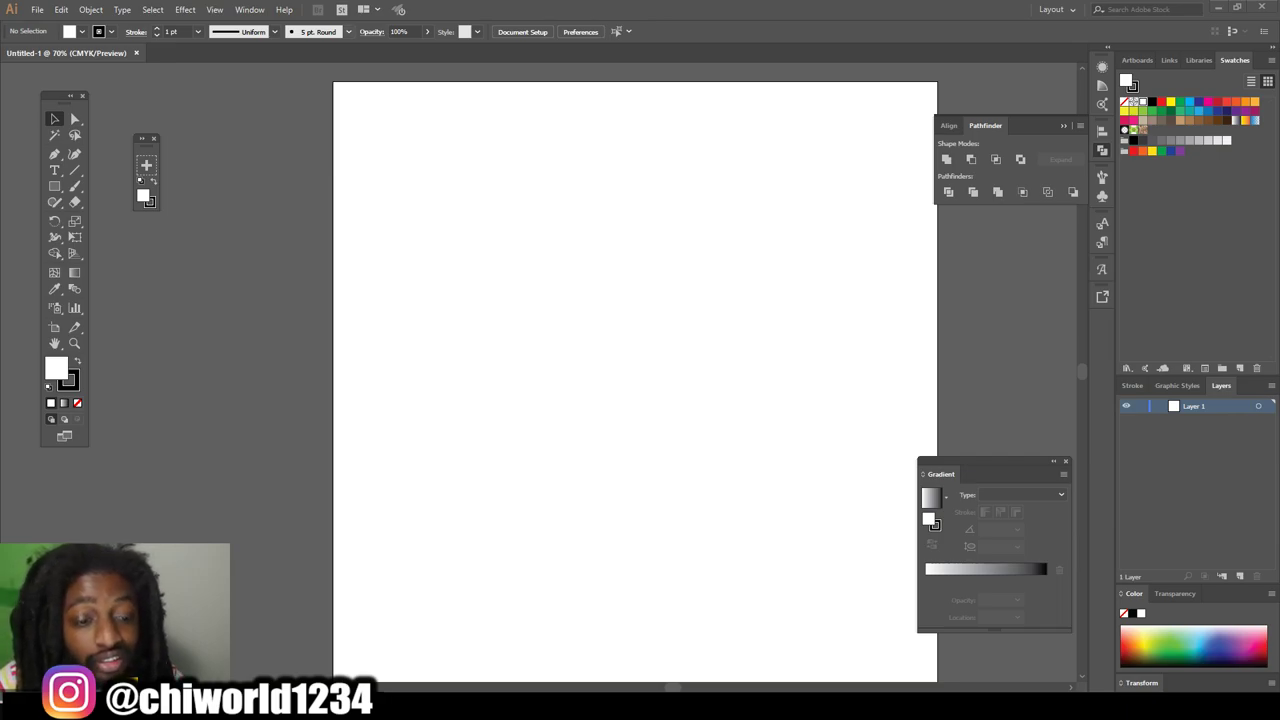
Start a new Calligraphic Brush with its size varying by pen Pressure
left_click(348, 31)
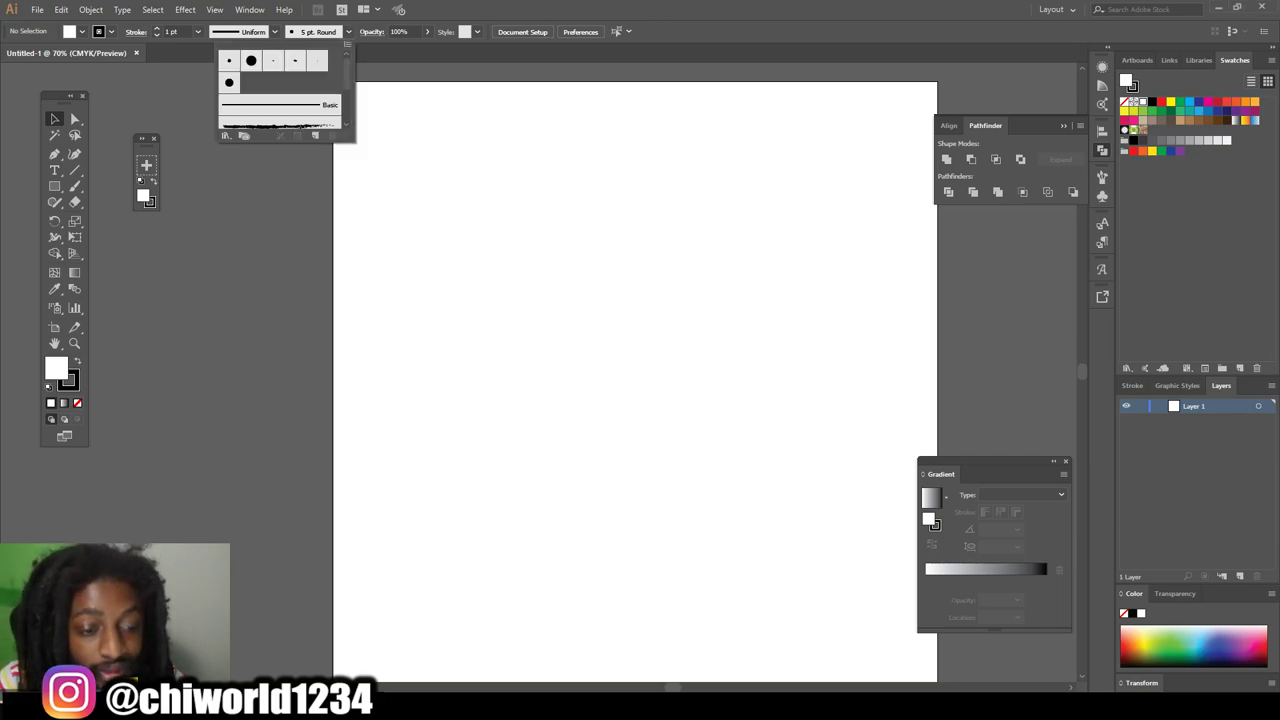
left_click(315, 134)
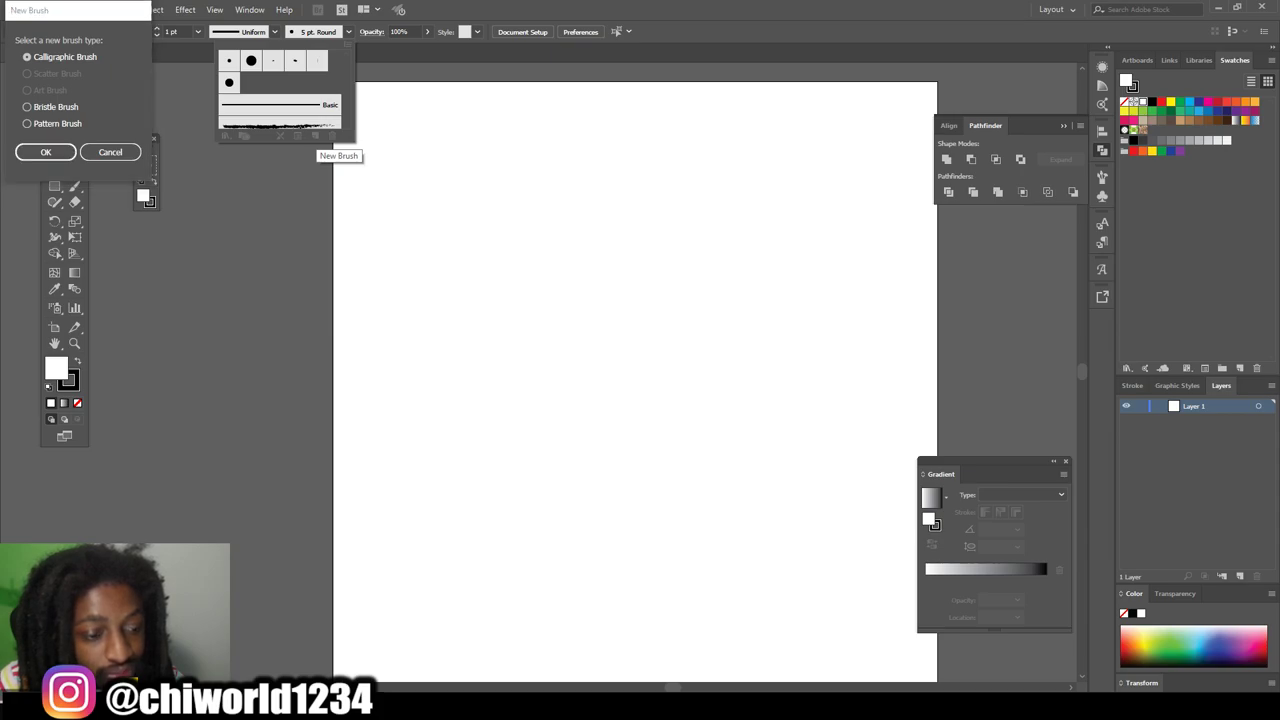
left_click(110, 152)
left_click(348, 32)
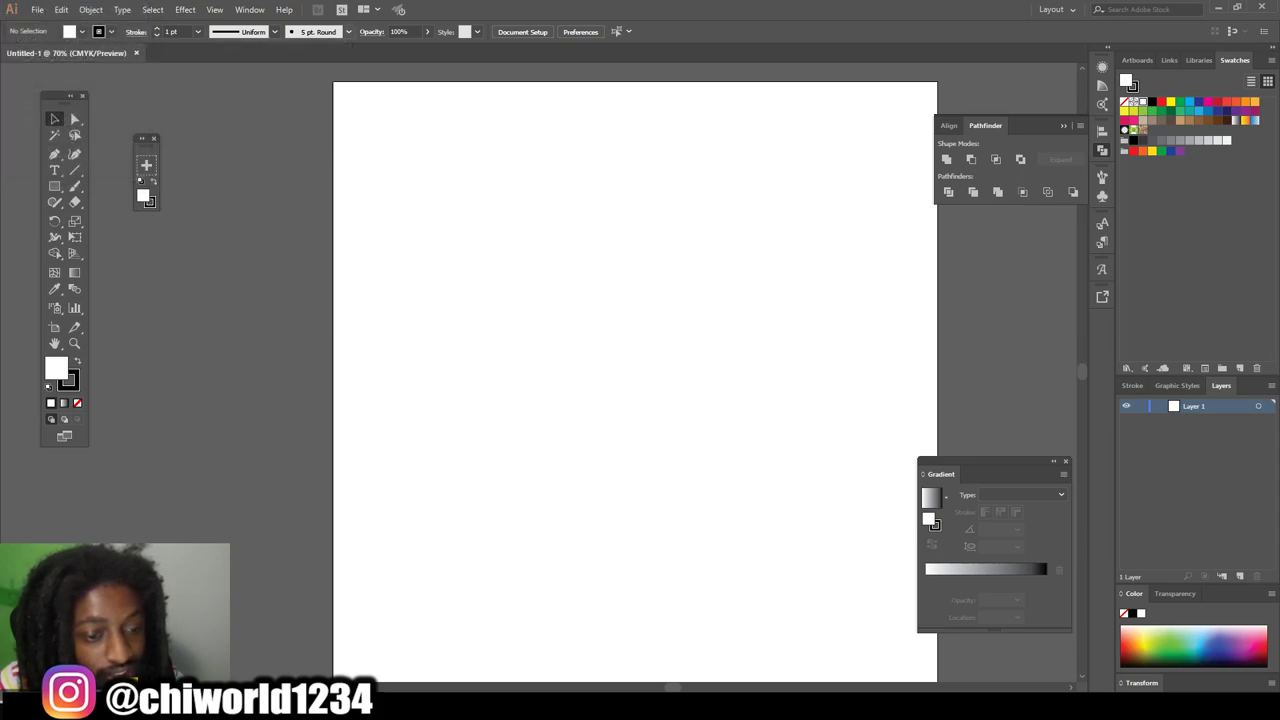
left_click(315, 135)
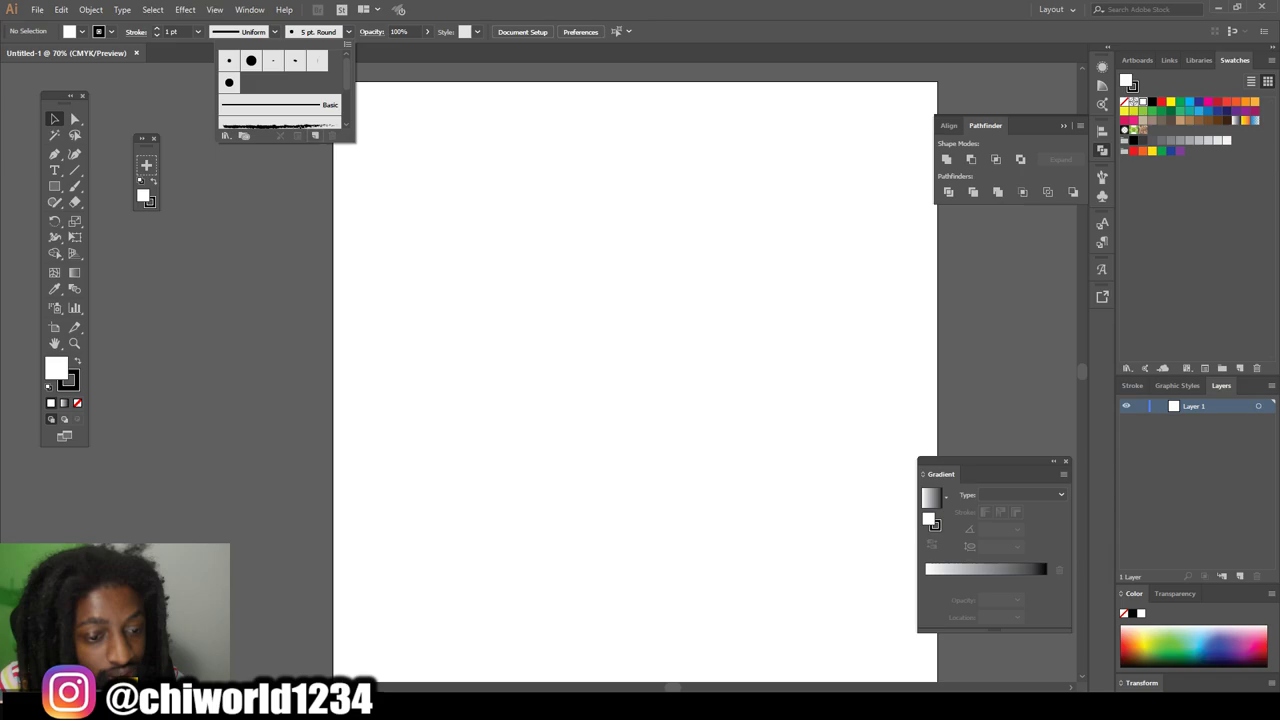
left_click(46, 152)
left_click(221, 207)
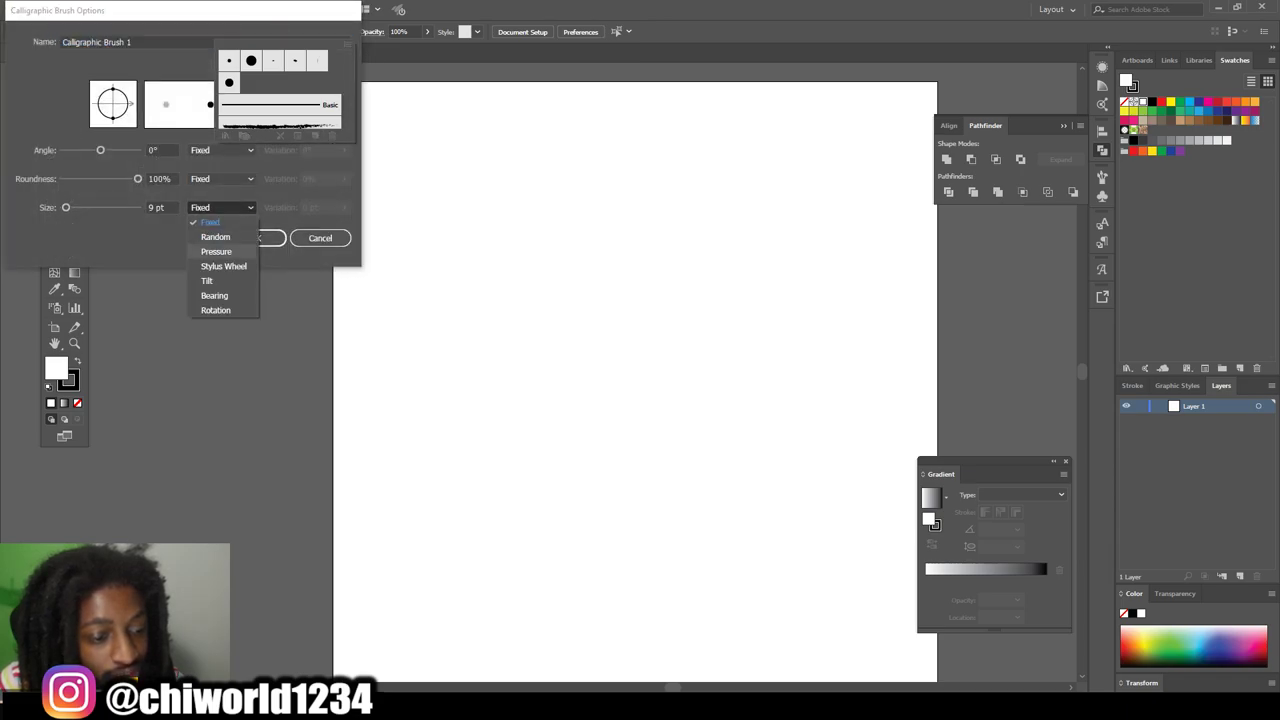
left_click(216, 251)
Give the brush a 3 pt size and paint a test stroke beside the artboard
key("shift+Tab")
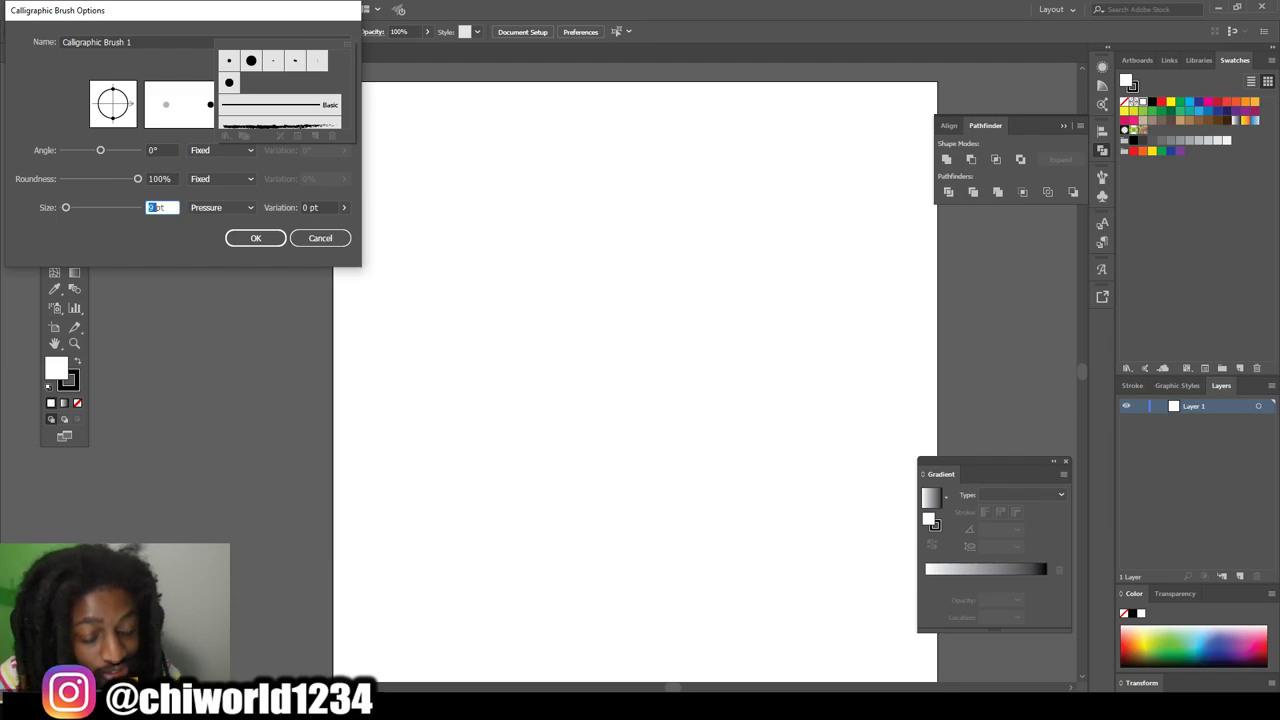
type("3")
key("Tab")
key("Return")
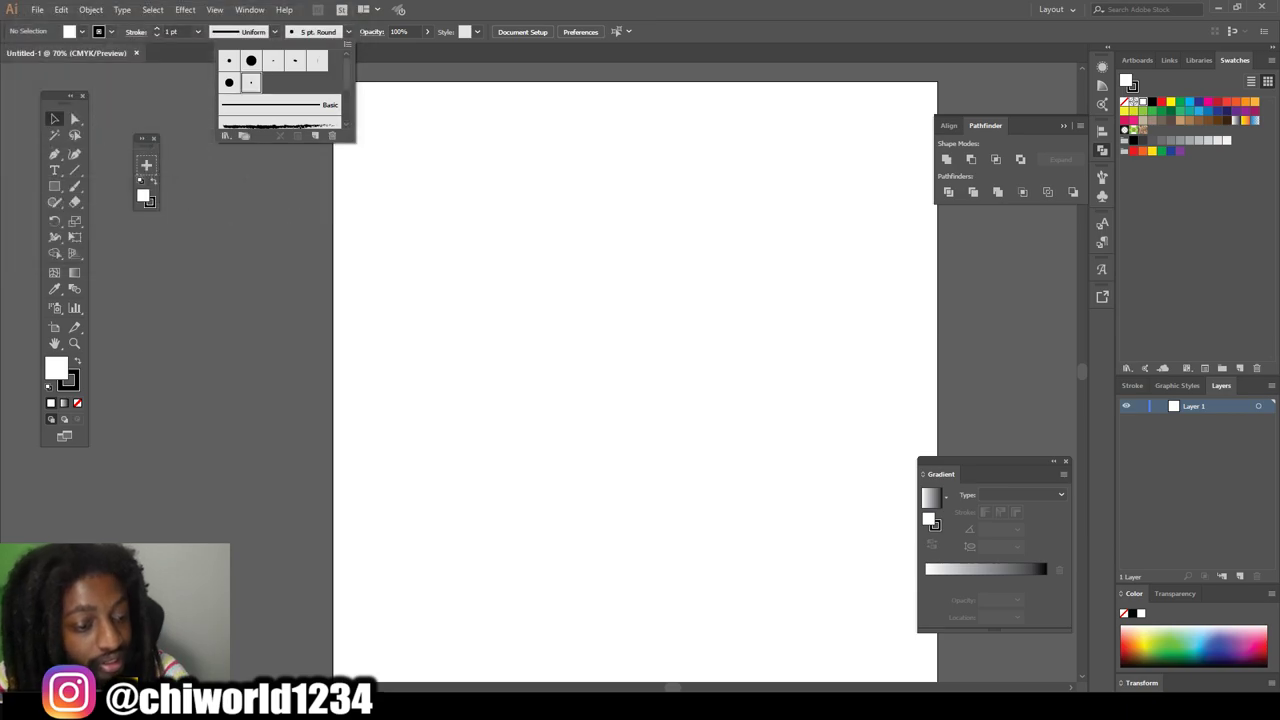
key("Escape")
key("b")
left_click_drag(268, 142, 262, 305)
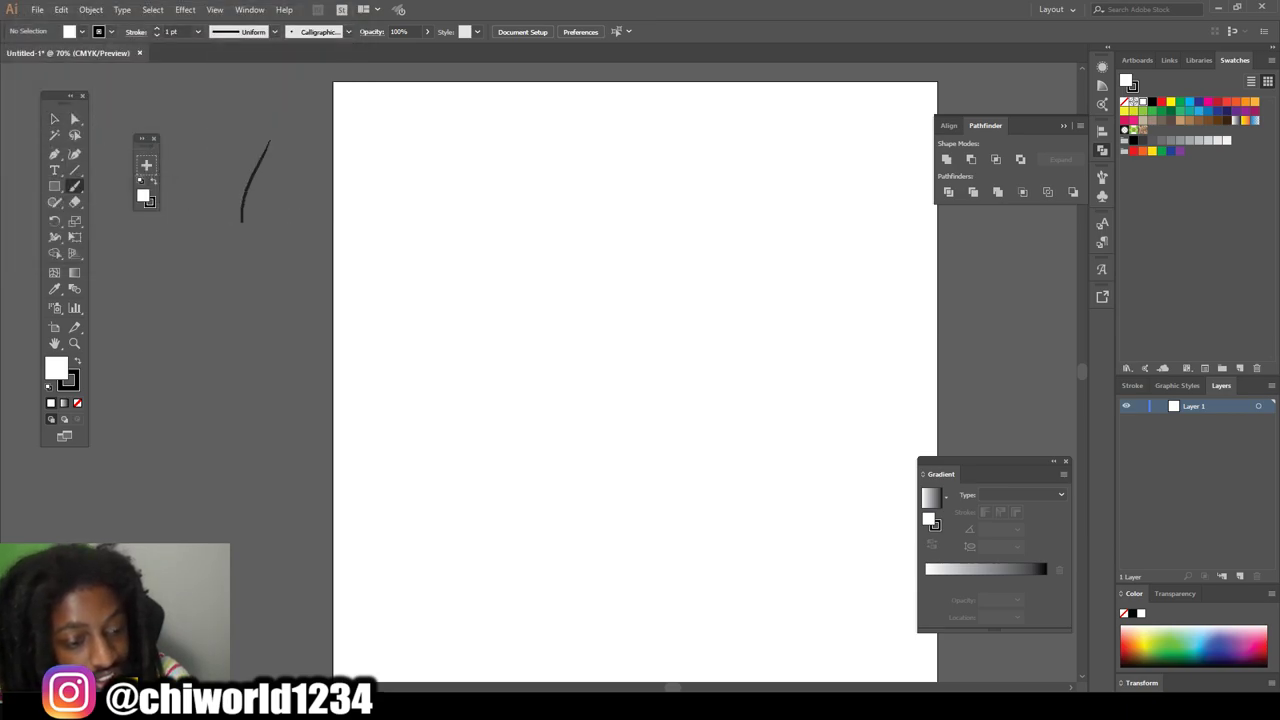
left_click_drag(258, 398, 213, 197)
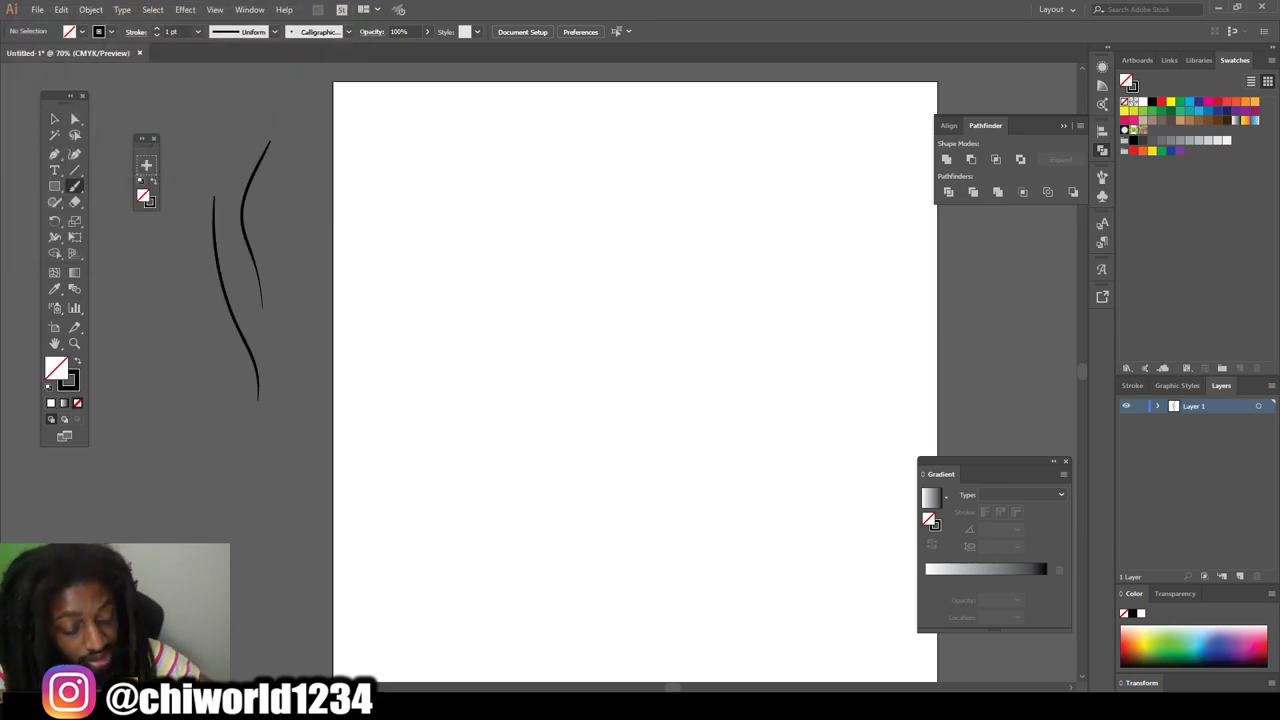
key("ctrl+z")
key("ctrl+z")
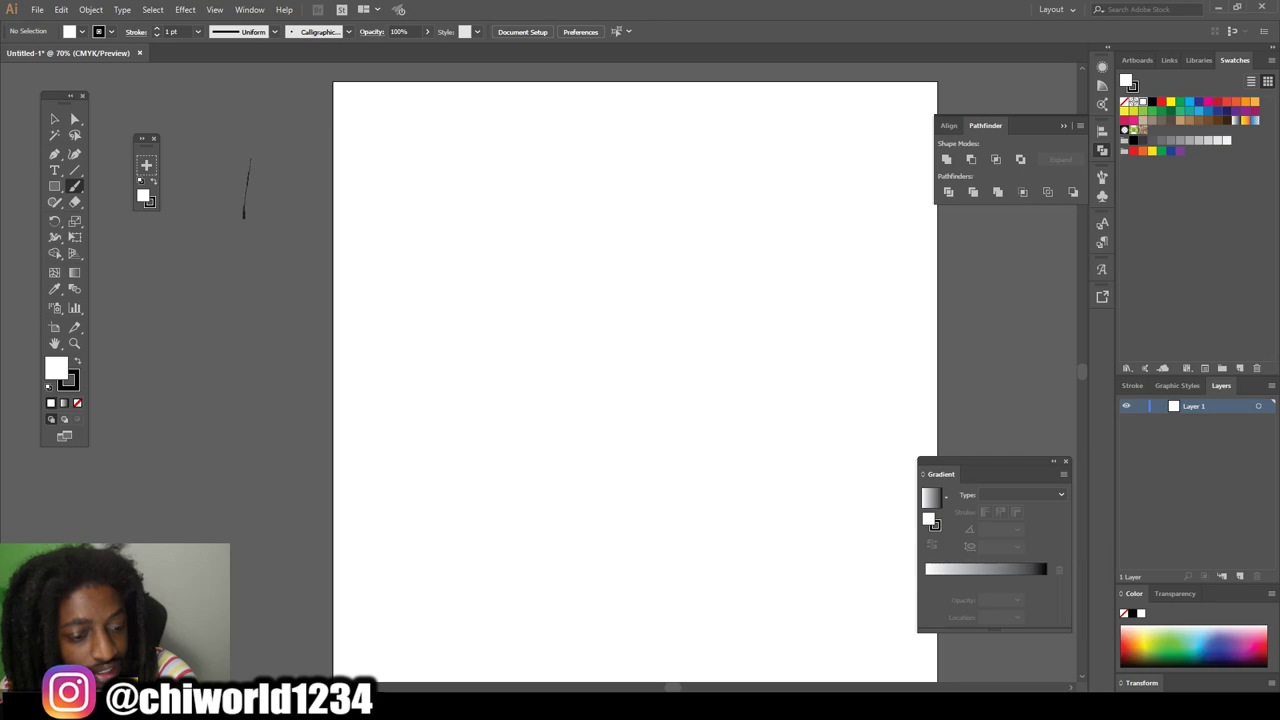
left_click_drag(249, 313, 246, 350)
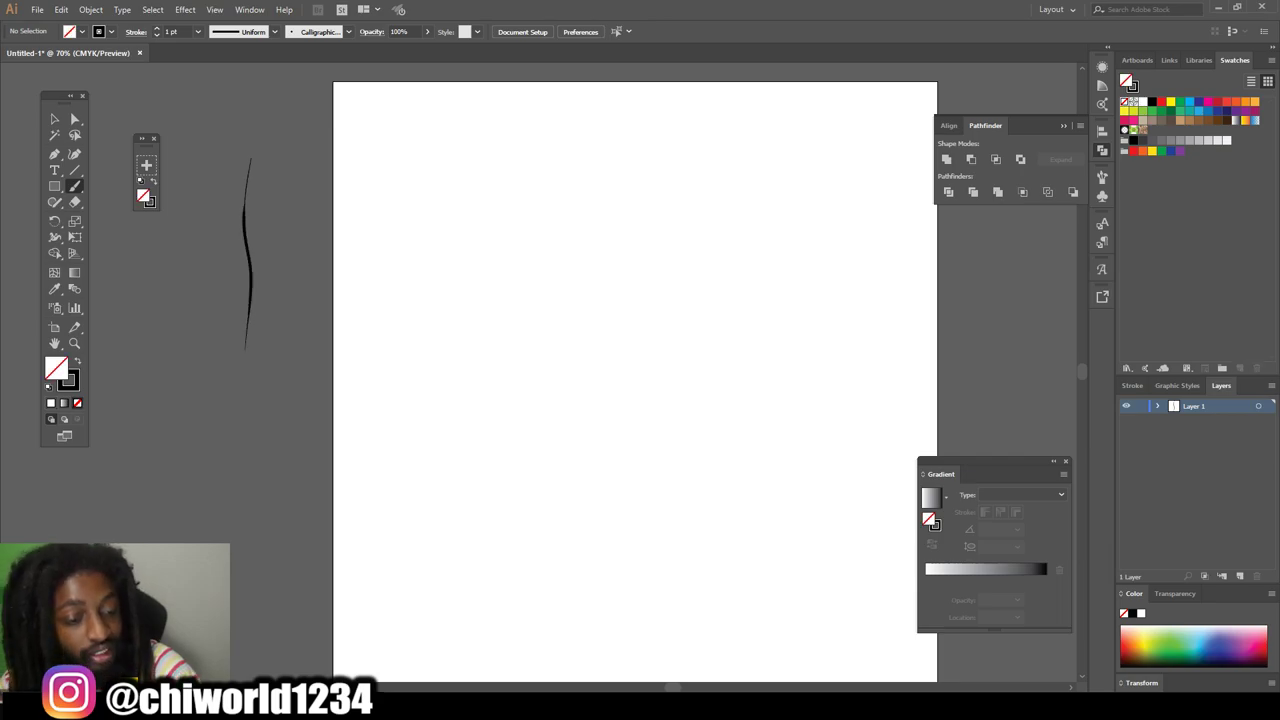
key("ctrl+z")
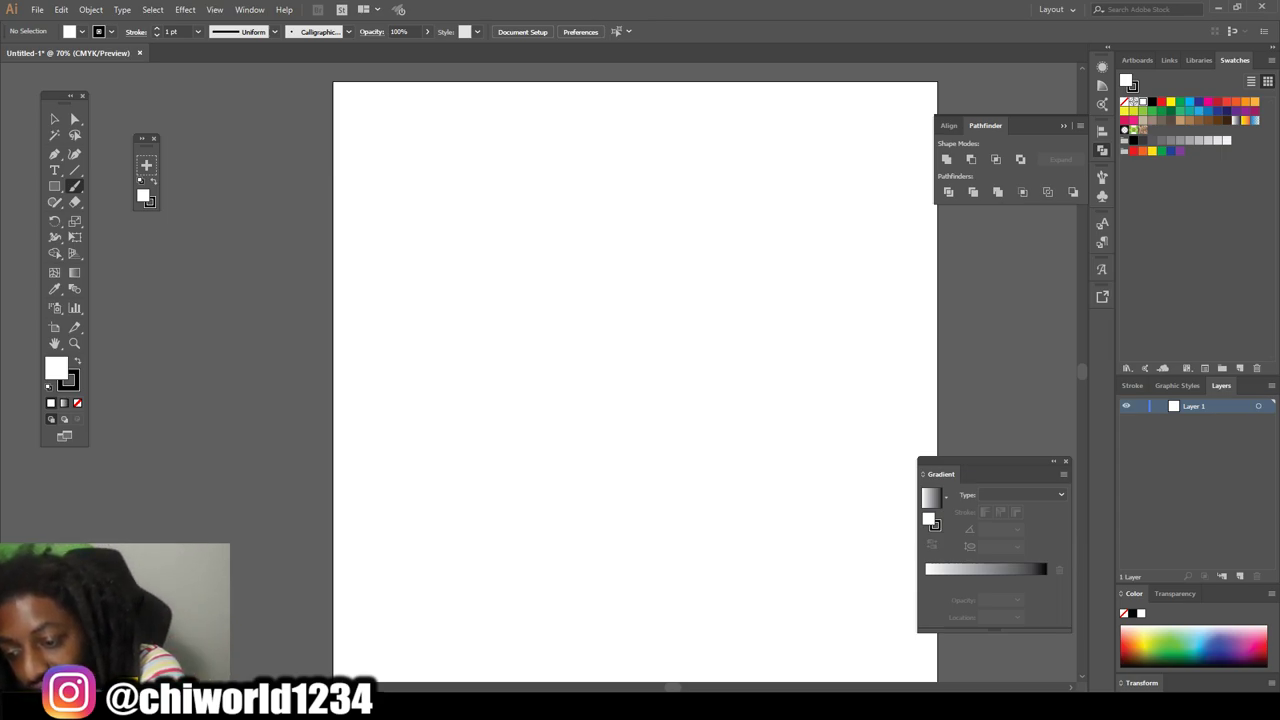
Swap fill and stroke so the stroke is pink EA0070 and the other colour black
left_click(1208, 101)
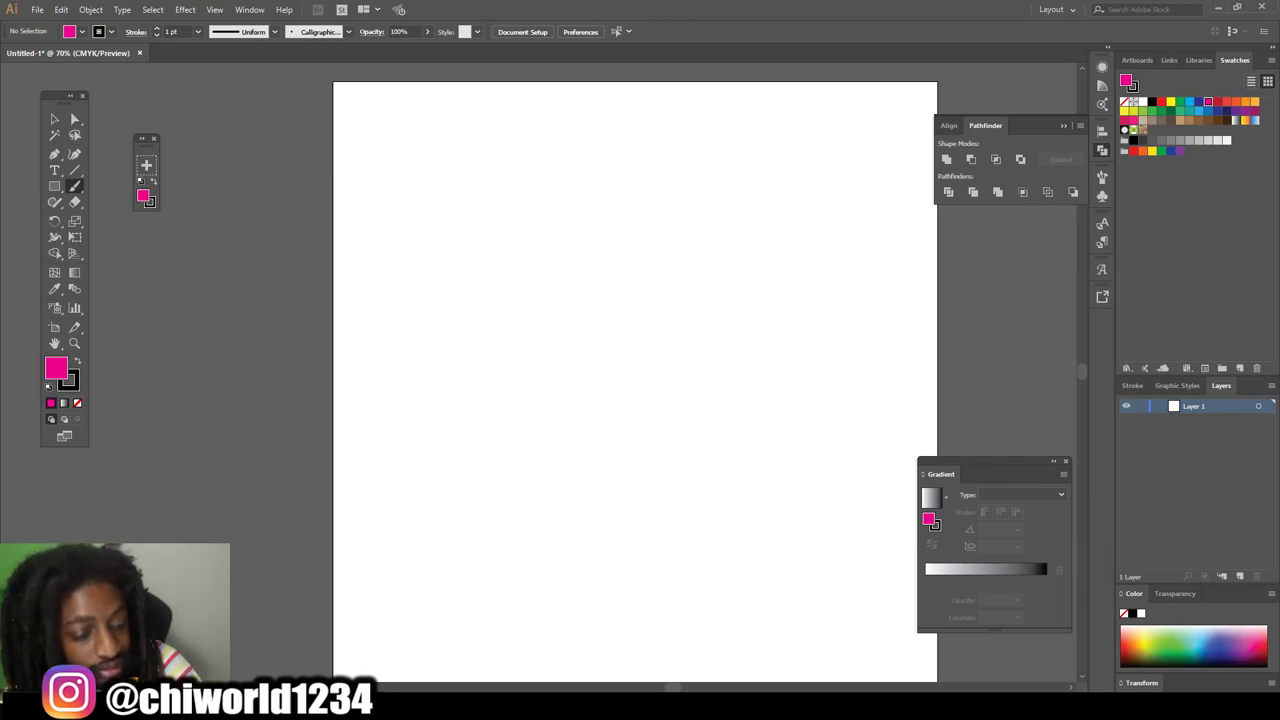
key("shift+x")
double_click(67, 380)
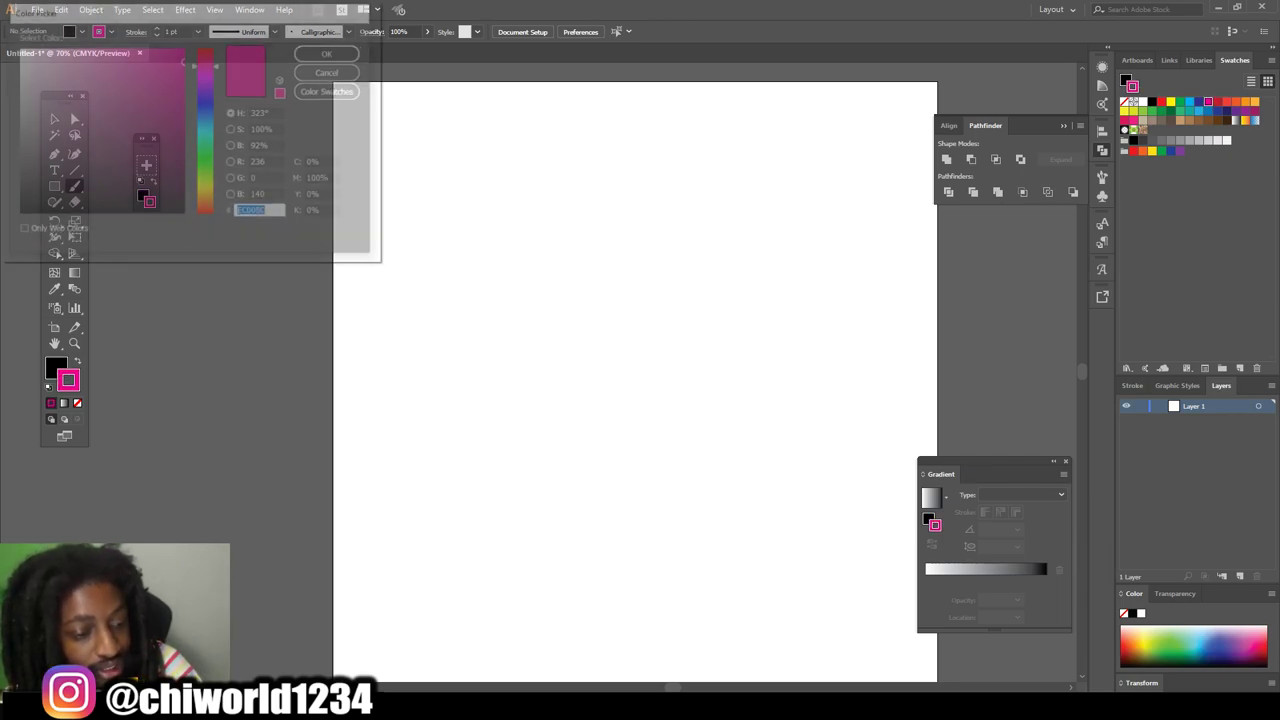
type("EA0070")
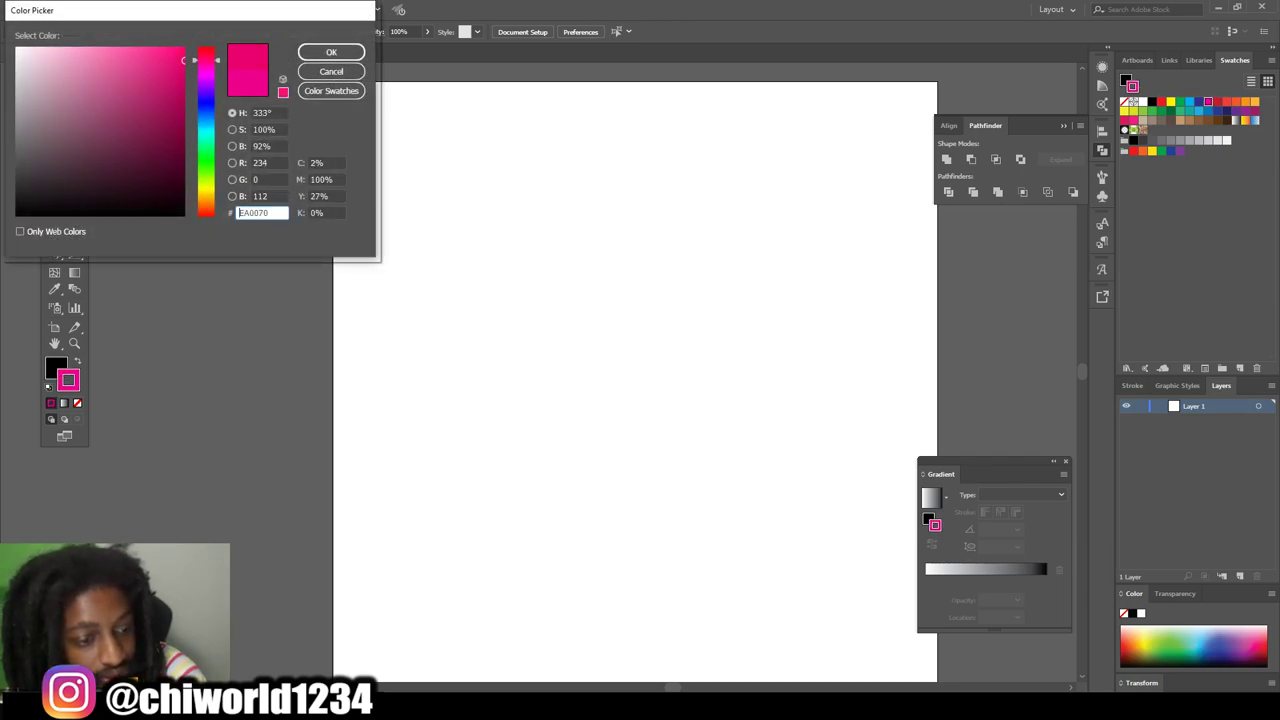
Brighten the pink stroke colour and lower the opacity to 41%
left_click_drag(180, 60, 155, 55)
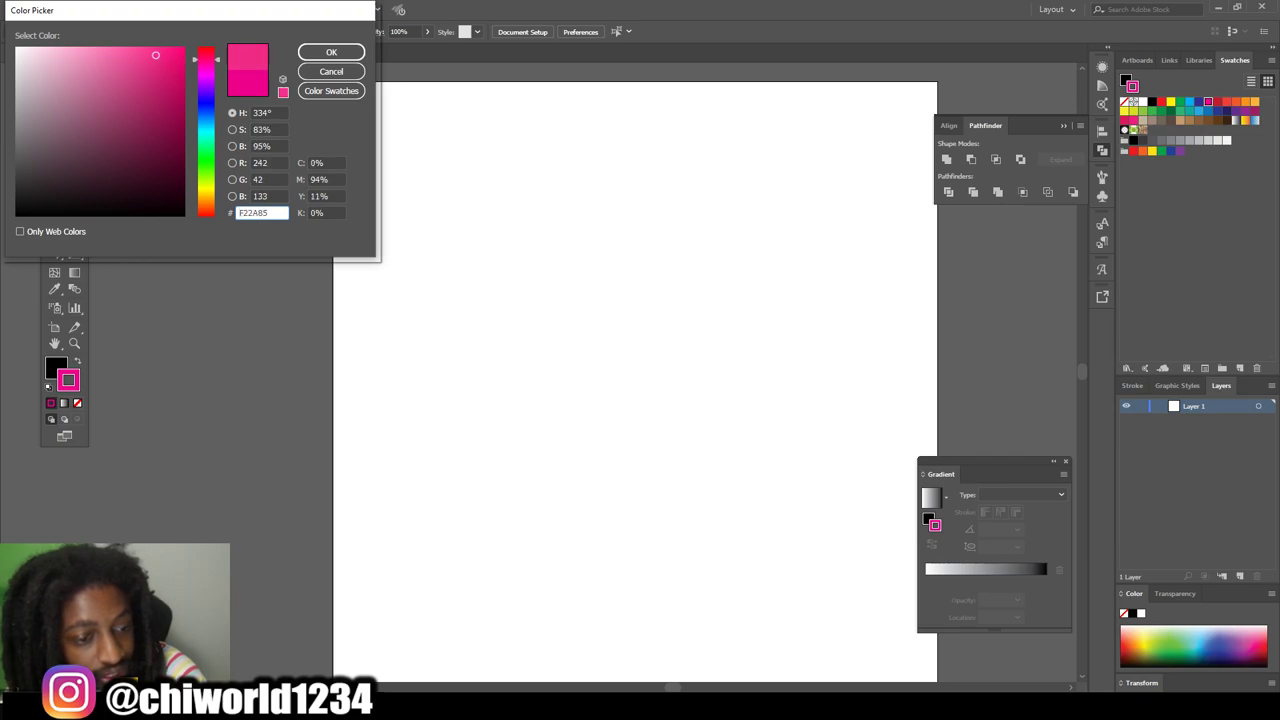
key("Return")
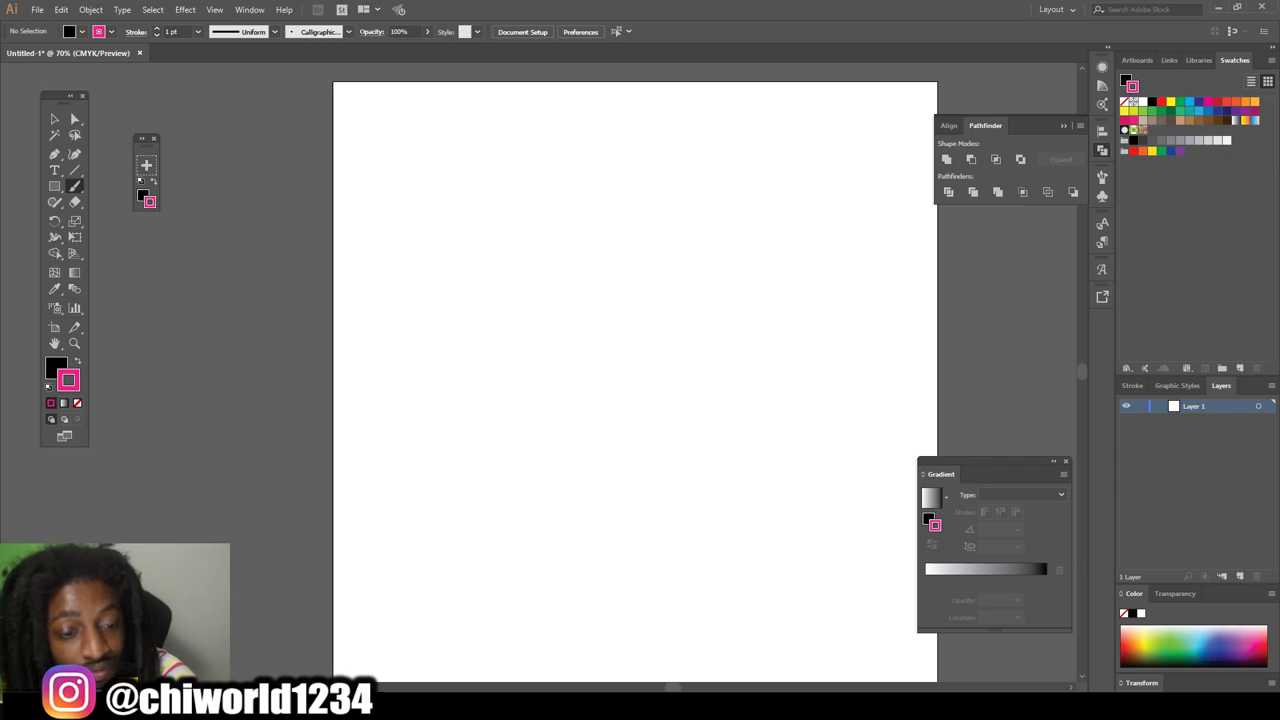
left_click(427, 31)
left_click_drag(424, 47, 400, 47)
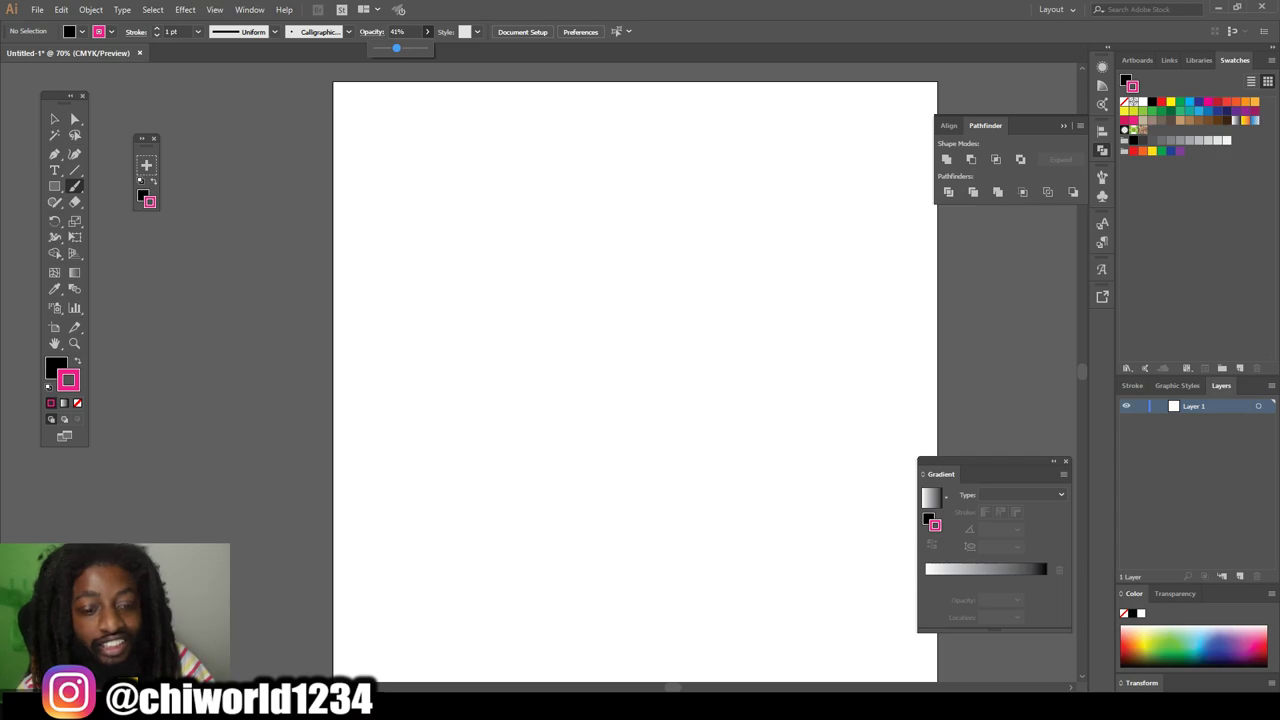
Paint a pink test stroke at the top-left, undo and redo it, and begin the head circle
key("slash")
left_click_drag(336, 186, 415, 197)
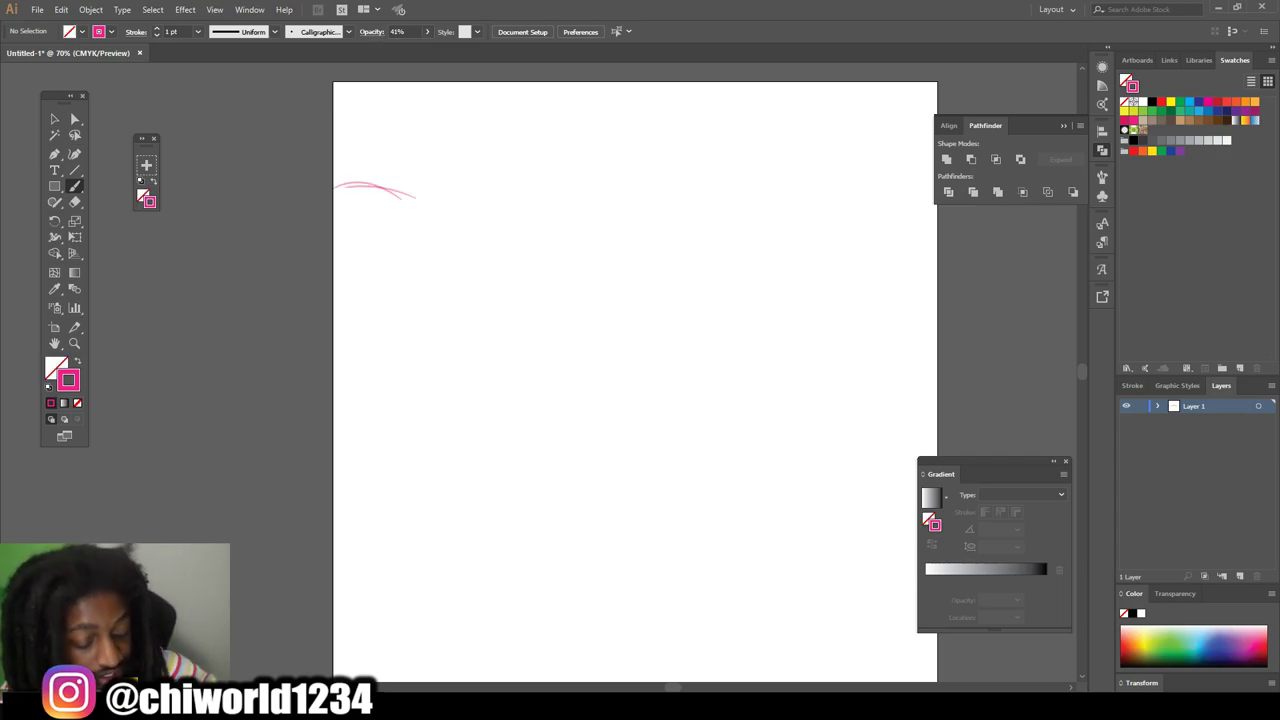
key("ctrl+z")
key("ctrl+z")
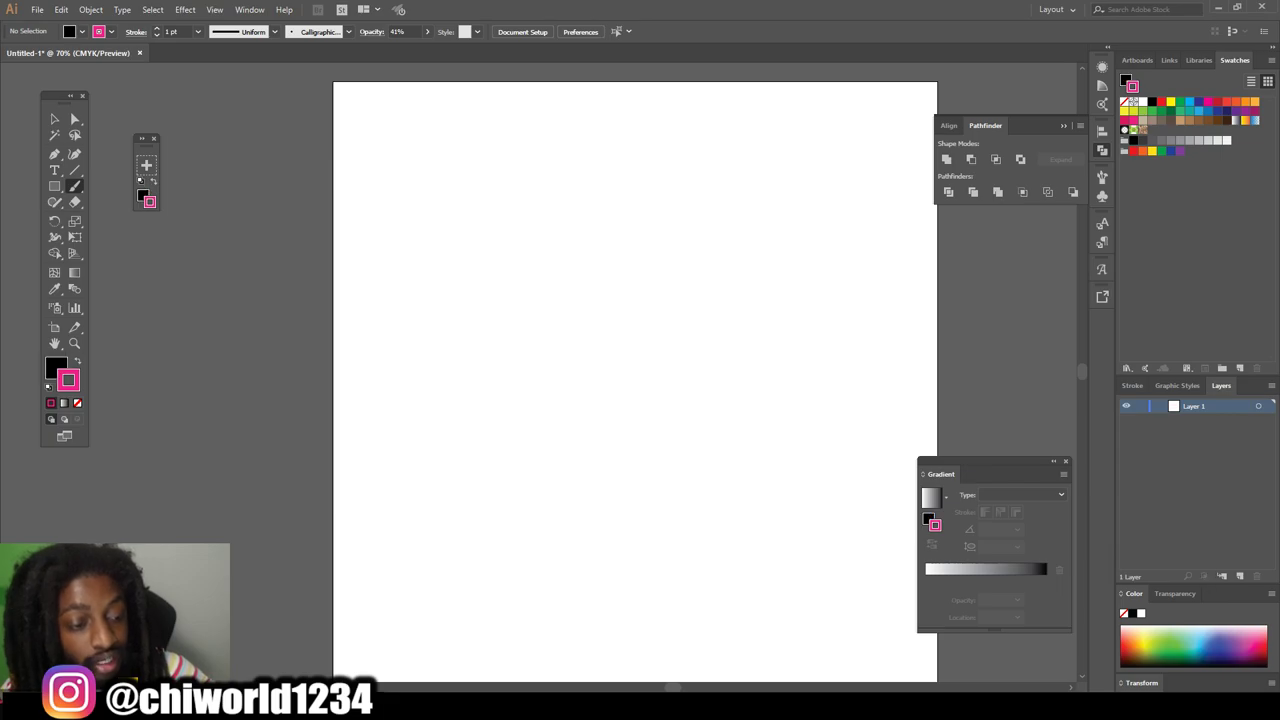
key("ctrl+shift+z")
key("ctrl+shift+z")
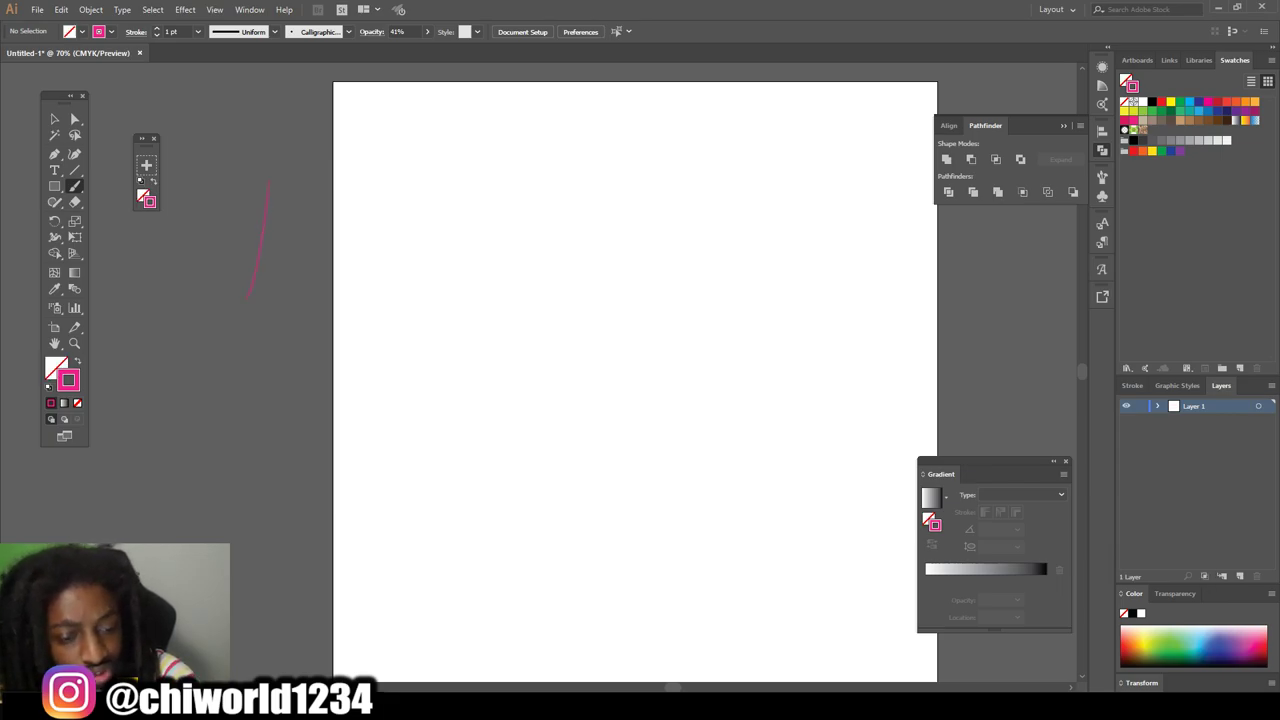
mouse_move(618, 556)
left_mouse_down()
mouse_move(726, 561)
mouse_move(752, 540)
left_mouse_up()
Sketch the round head outline and an ear loop at its lower left
mouse_move(660, 576)
left_mouse_down()
mouse_move(794, 464)
mouse_move(795, 357)
left_mouse_up()
mouse_move(770, 552)
left_mouse_down()
mouse_move(792, 312)
mouse_move(742, 277)
mouse_move(822, 464)
mouse_move(640, 575)
mouse_move(540, 518)
left_mouse_up()
left_click_drag(650, 572, 507, 455)
mouse_move(596, 560)
left_mouse_down()
mouse_move(524, 420)
mouse_move(522, 382)
left_mouse_up()
left_click_drag(516, 504, 535, 355)
left_click_drag(506, 470, 545, 347)
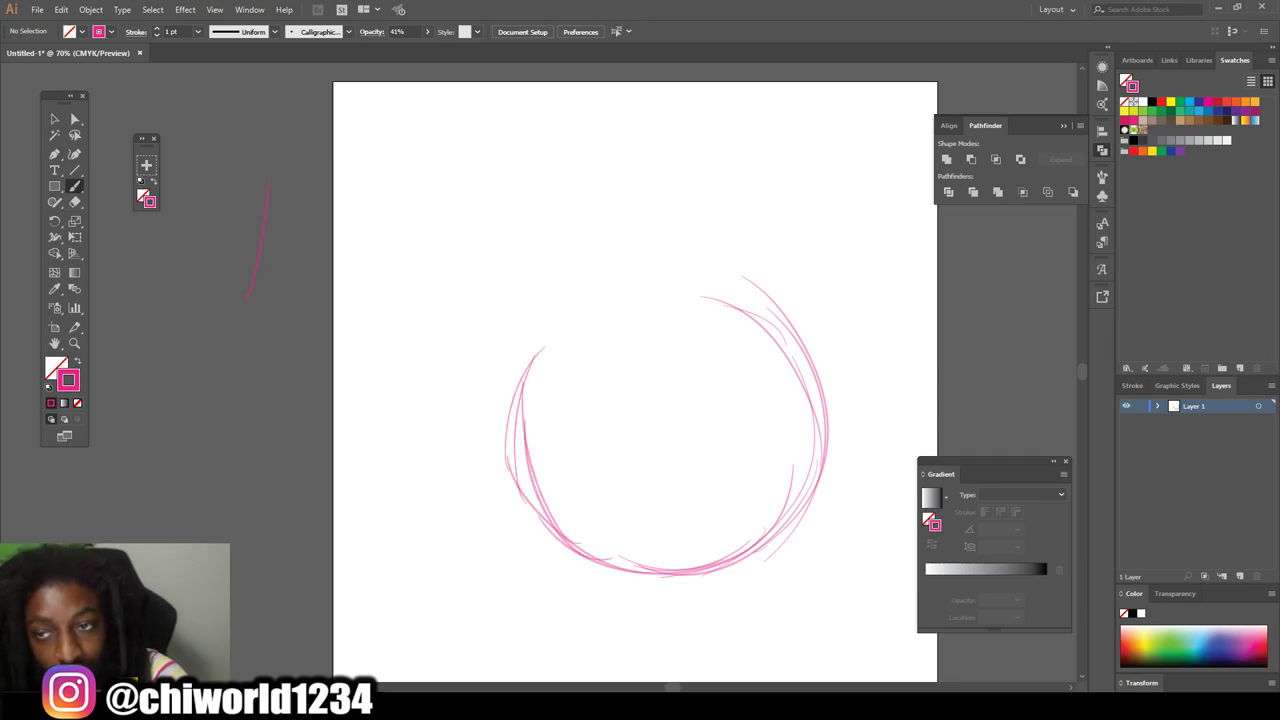
mouse_move(552, 458)
left_mouse_down()
mouse_move(492, 444)
mouse_move(488, 470)
mouse_move(522, 515)
mouse_move(566, 492)
left_mouse_up()
left_click_drag(522, 430, 500, 508)
left_click_drag(480, 446, 562, 474)
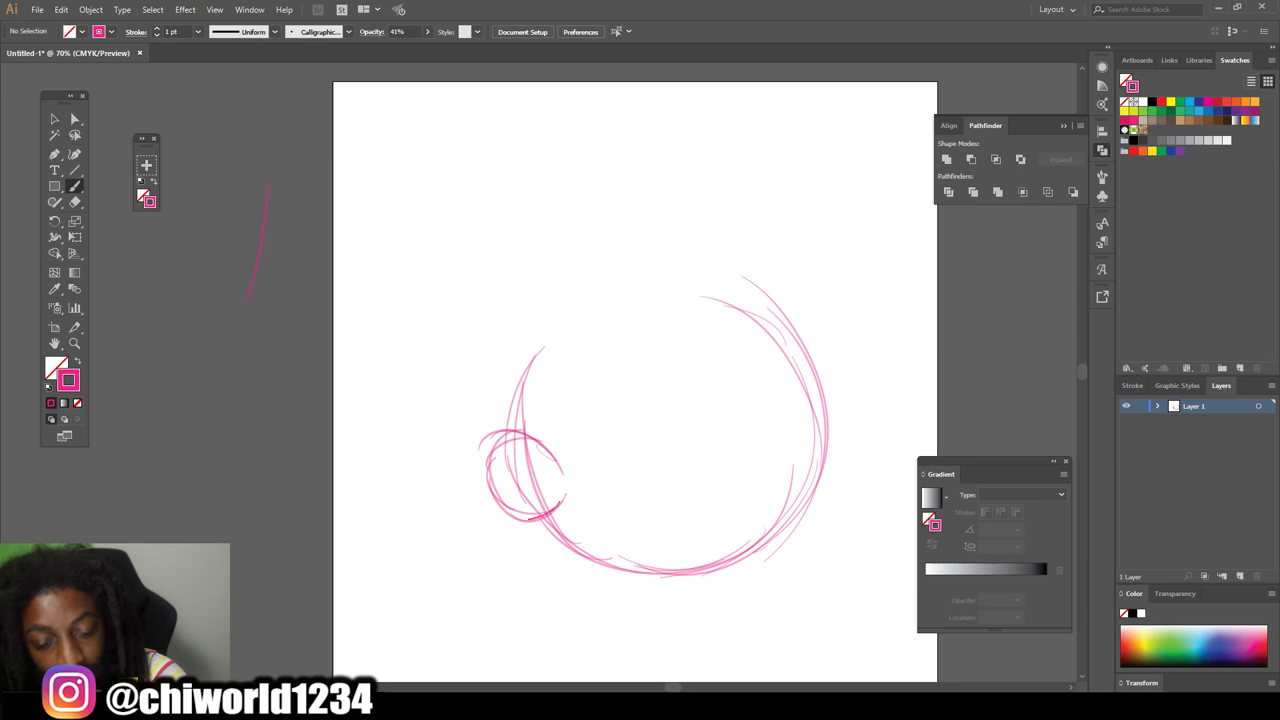
Sketch the curled mustache and the two small eyes
mouse_move(736, 466)
left_mouse_down()
mouse_move(770, 440)
mouse_move(755, 412)
mouse_move(707, 418)
left_mouse_up()
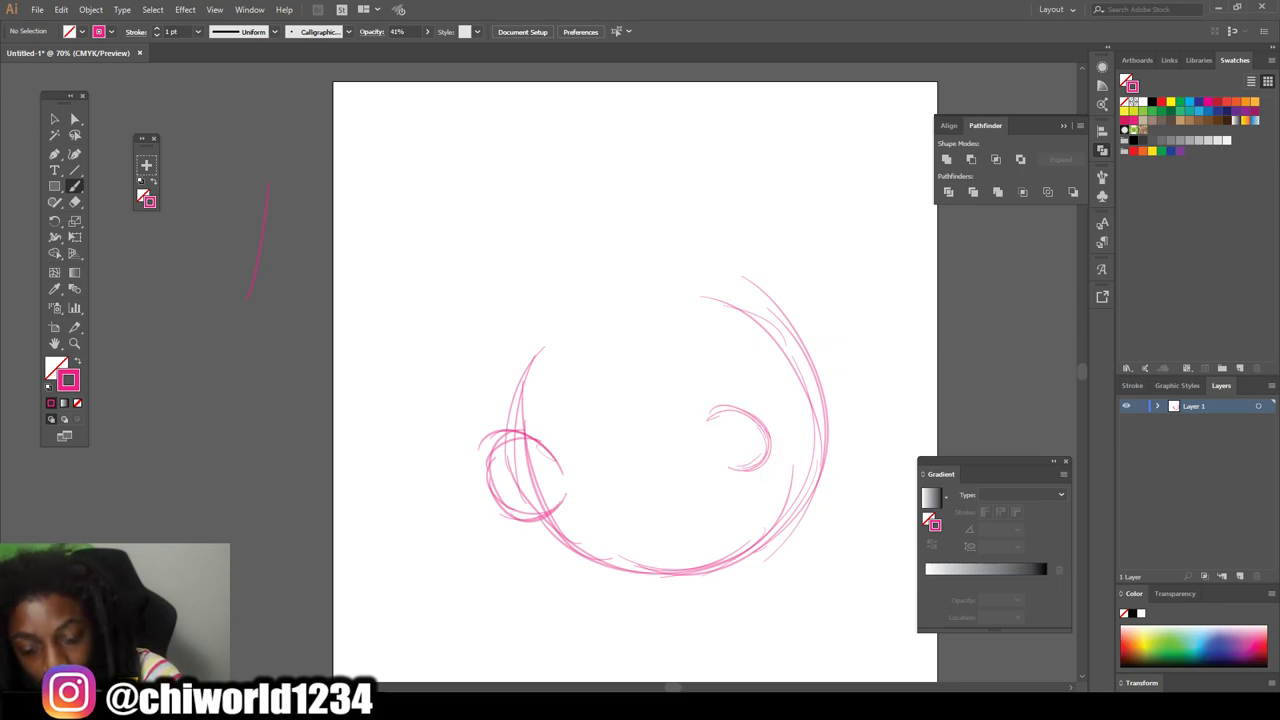
mouse_move(740, 466)
left_mouse_down()
mouse_move(762, 412)
mouse_move(768, 440)
left_mouse_up()
left_click_drag(704, 480, 768, 454)
left_click_drag(771, 377, 772, 383)
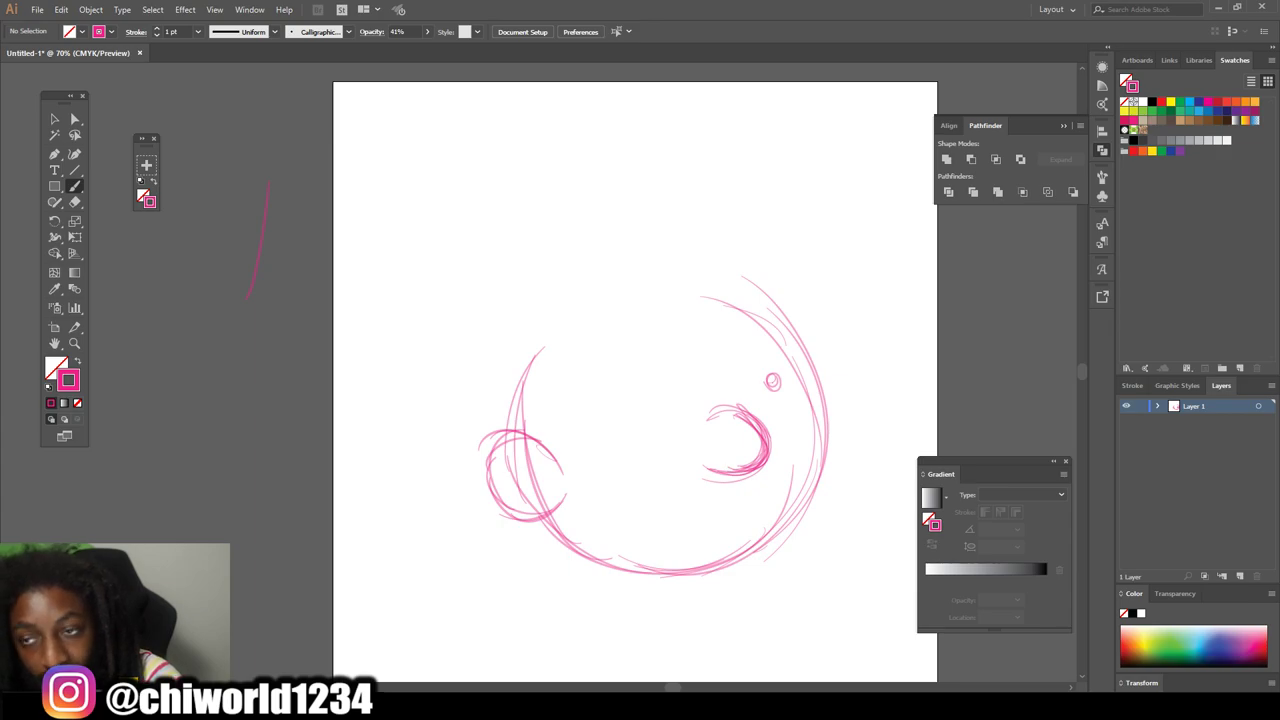
left_click_drag(653, 404, 655, 406)
Add hair and eyebrow strokes, widen the mustache, and add a small loop below it
left_click_drag(805, 350, 733, 313)
left_click_drag(793, 338, 723, 312)
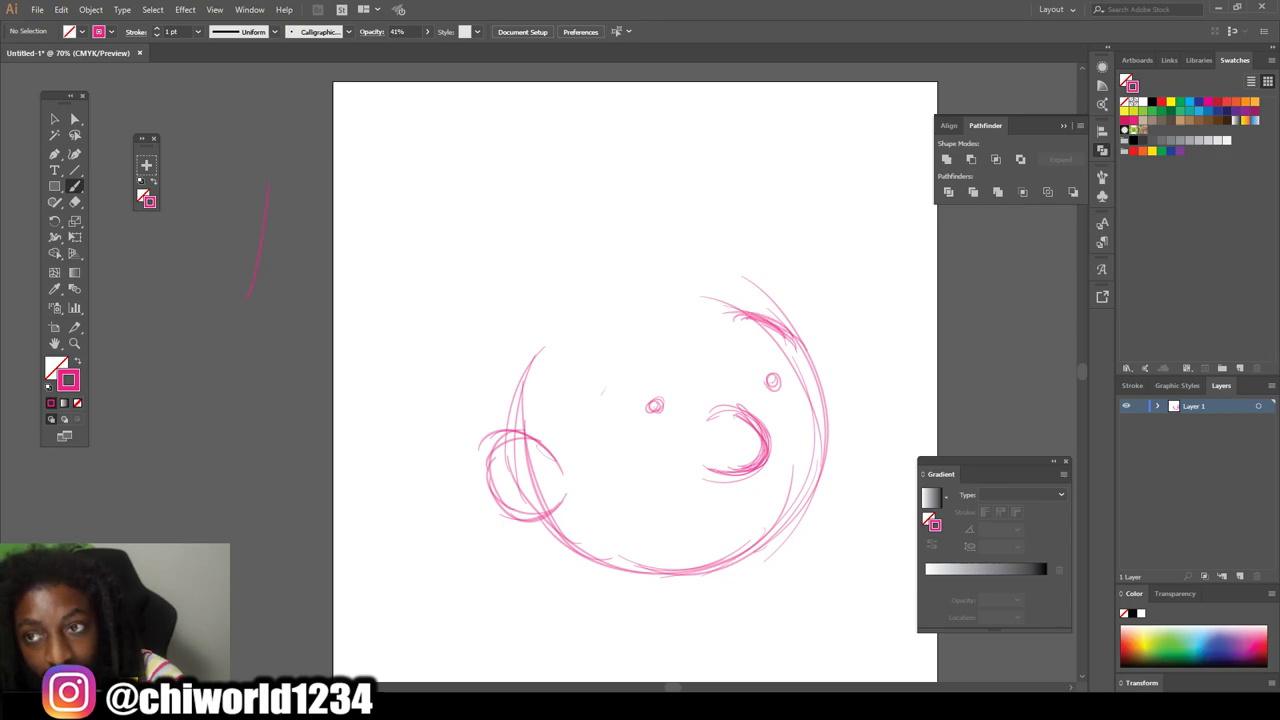
left_click_drag(600, 390, 654, 350)
left_click_drag(808, 336, 762, 314)
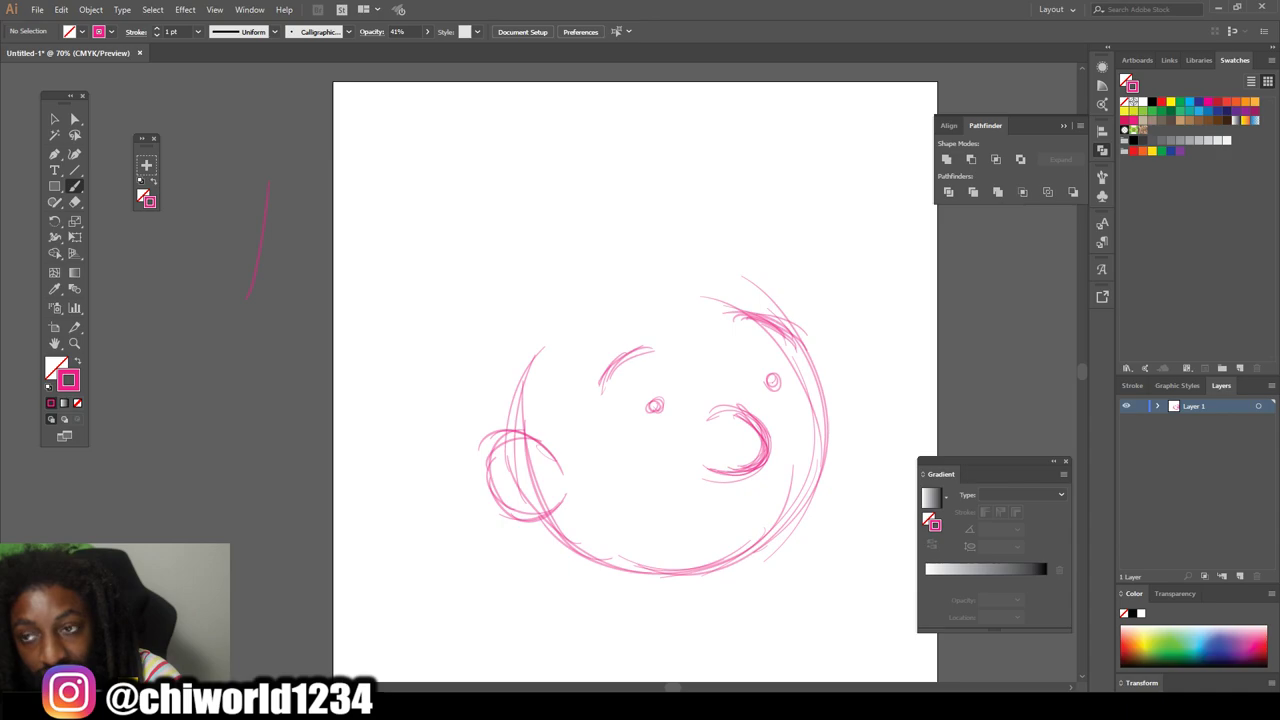
mouse_move(696, 468)
left_mouse_down()
mouse_move(590, 534)
mouse_move(640, 548)
mouse_move(716, 530)
mouse_move(736, 498)
mouse_move(722, 524)
mouse_move(812, 504)
mouse_move(838, 444)
left_mouse_up()
left_click_drag(826, 498, 850, 426)
mouse_move(790, 458)
left_mouse_down()
mouse_move(842, 450)
mouse_move(816, 446)
mouse_move(860, 427)
left_mouse_up()
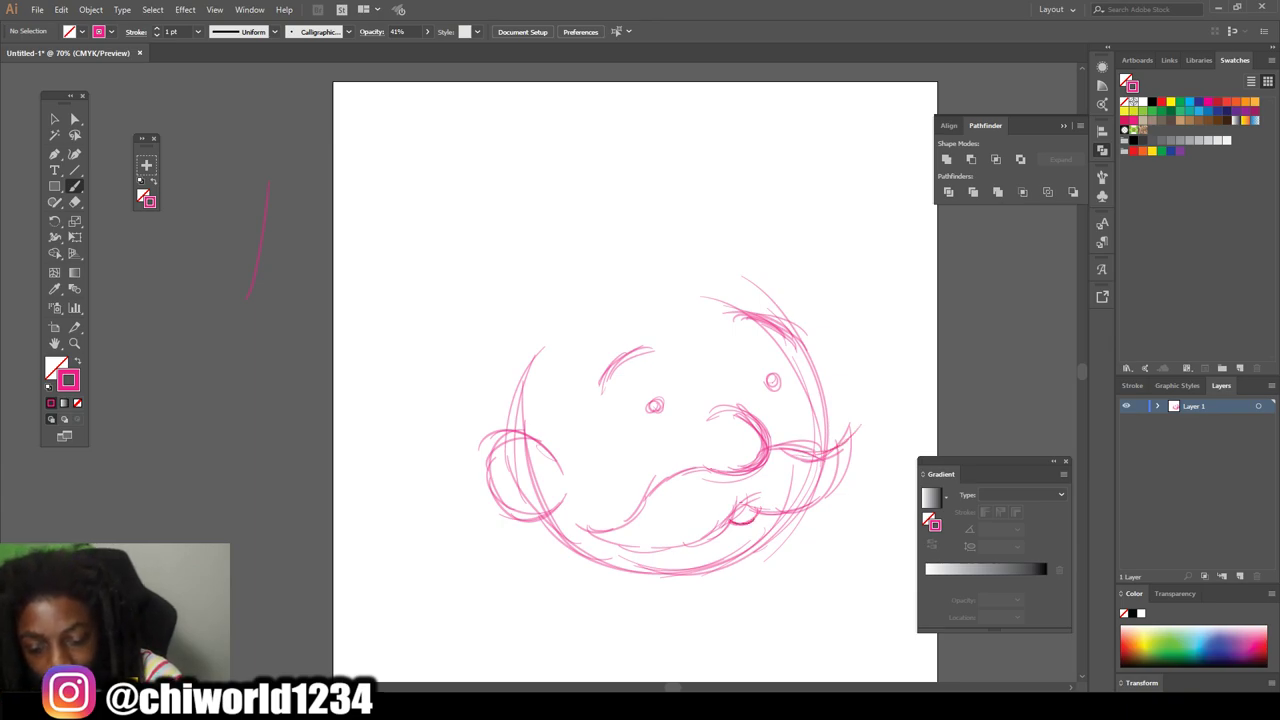
left_click_drag(736, 518, 757, 512)
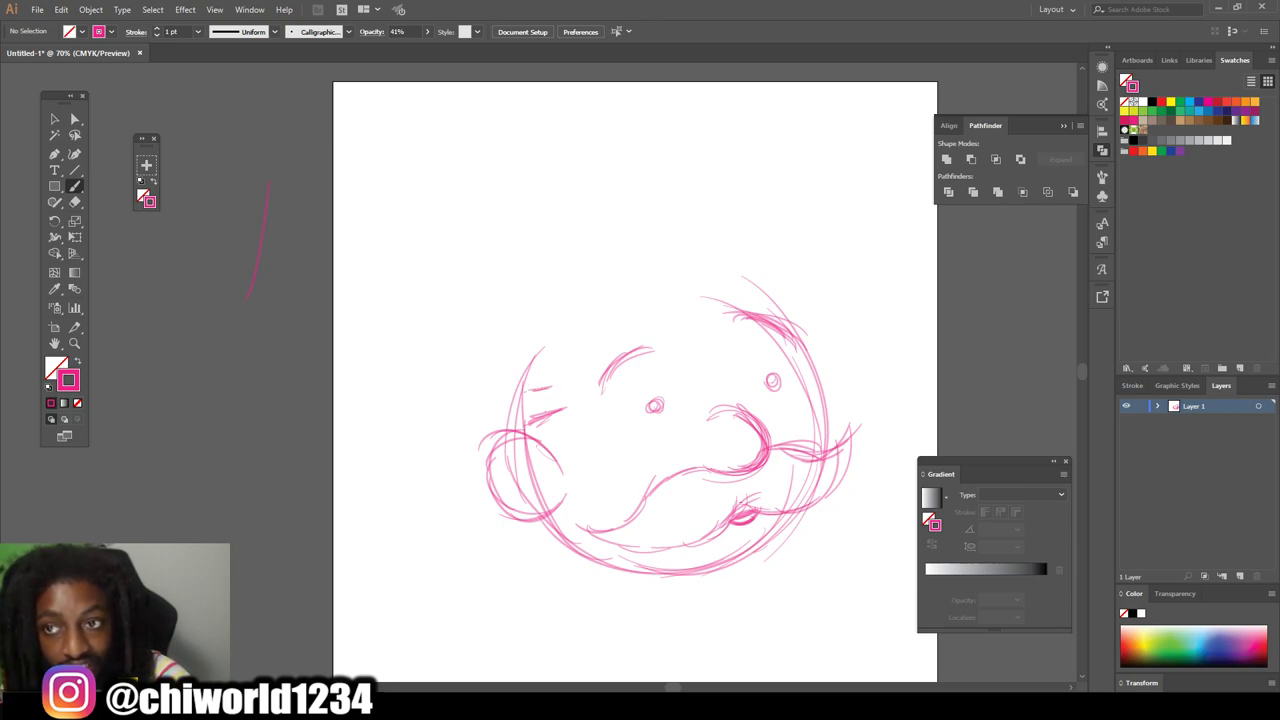
Draw a squint mark by the left eye, the upper-left head outline and the hat's curve
left_click_drag(534, 393, 567, 392)
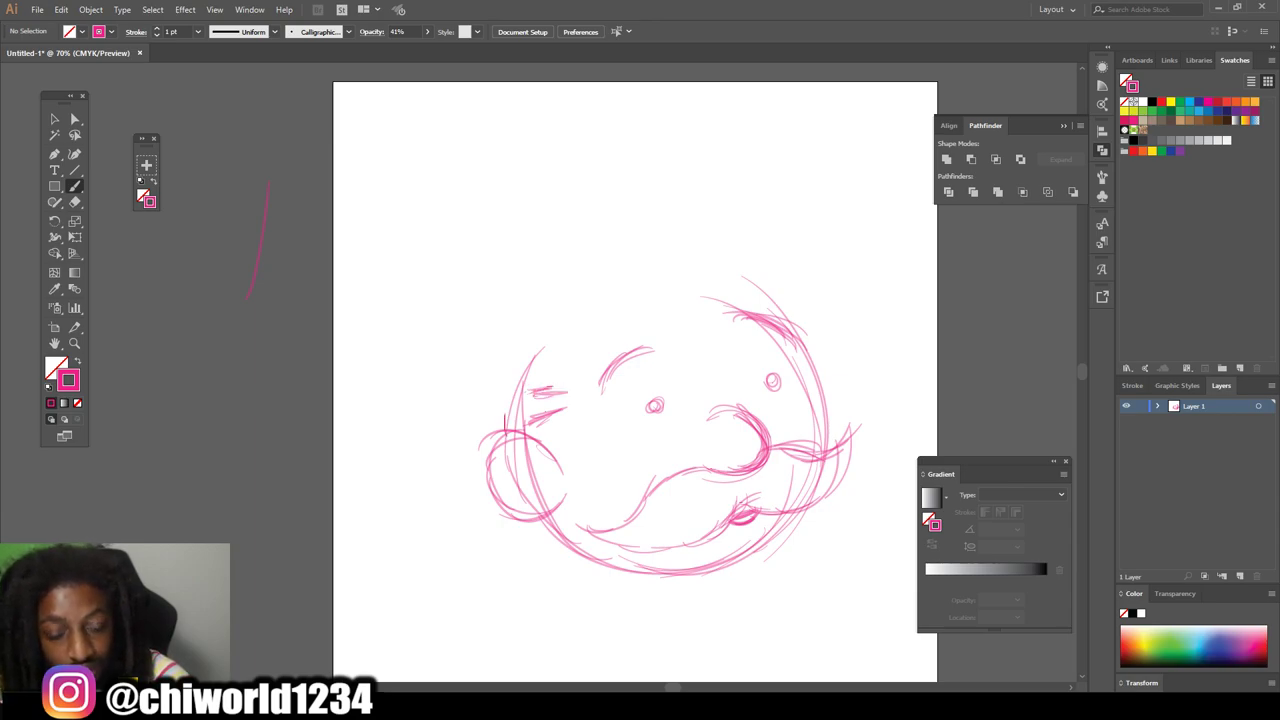
mouse_move(506, 430)
left_mouse_down()
mouse_move(600, 327)
mouse_move(722, 305)
mouse_move(818, 258)
mouse_move(812, 214)
mouse_move(724, 245)
left_mouse_up()
mouse_move(790, 212)
left_mouse_down()
mouse_move(650, 256)
mouse_move(526, 275)
left_mouse_up()
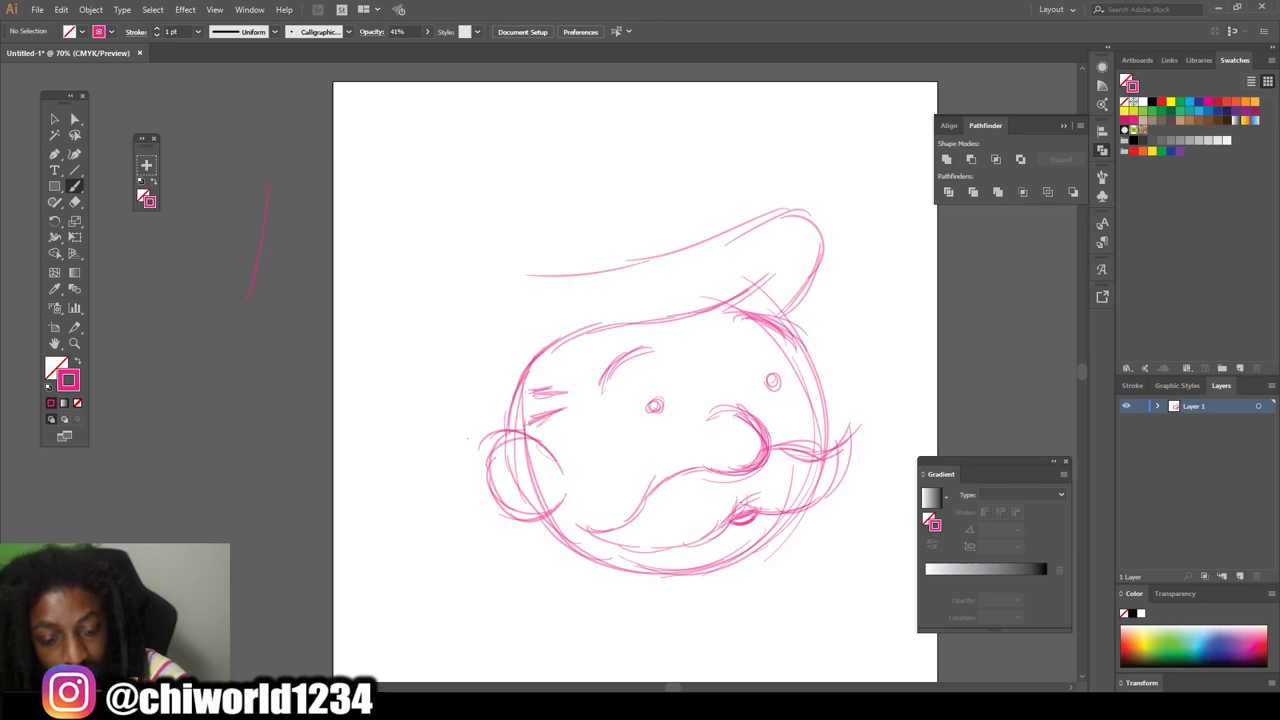
Sketch the hat brim across the head and build up the hat's top
mouse_move(480, 447)
left_mouse_down()
mouse_move(410, 425)
mouse_move(414, 316)
mouse_move(504, 290)
left_mouse_up()
left_click_drag(434, 330, 606, 272)
left_click_drag(480, 298, 716, 264)
left_click_drag(622, 284, 776, 212)
mouse_move(705, 258)
left_mouse_down()
mouse_move(816, 206)
mouse_move(842, 240)
left_mouse_up()
left_click_drag(662, 206, 688, 270)
left_click_drag(646, 142, 690, 268)
left_click_drag(668, 182, 692, 252)
Sketch the crown's sides and top, slanted crown lines, a hat band and a brim line
left_click_drag(636, 118, 700, 256)
left_click_drag(558, 140, 662, 134)
mouse_move(508, 148)
left_mouse_down()
mouse_move(674, 130)
mouse_move(478, 172)
mouse_move(408, 256)
mouse_move(446, 316)
left_mouse_up()
left_click_drag(410, 250, 444, 306)
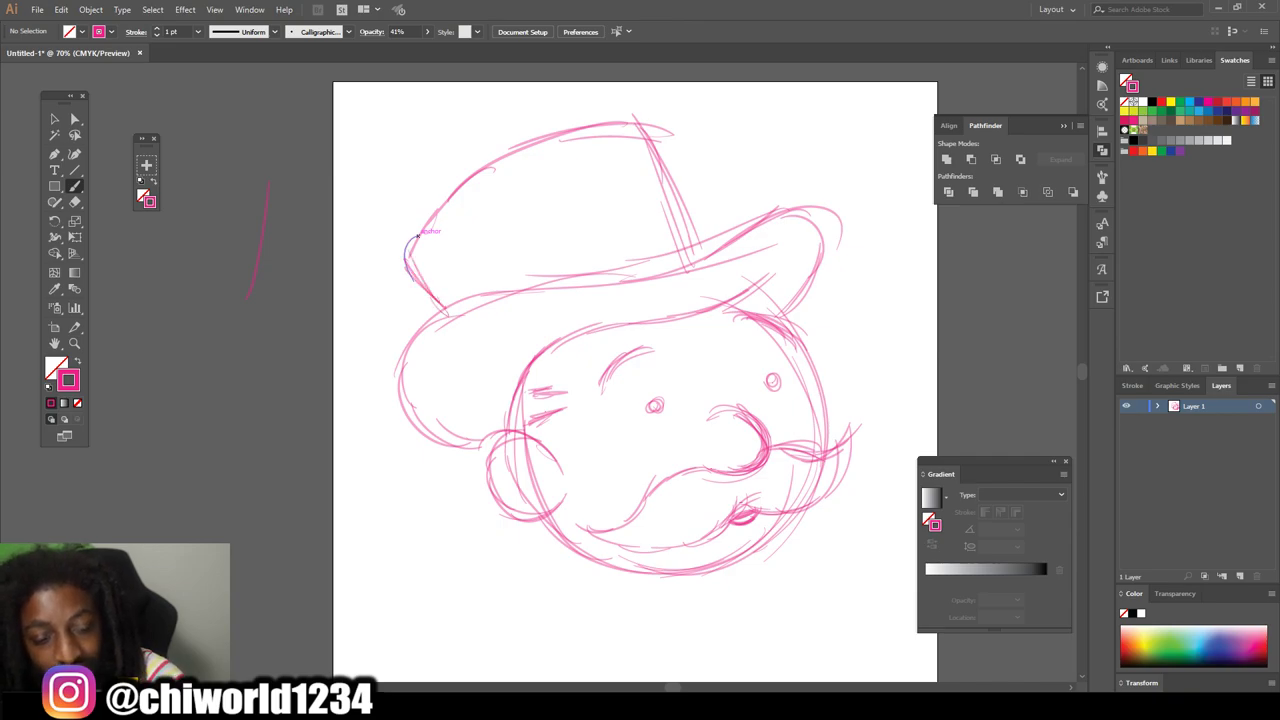
left_click_drag(608, 157, 650, 268)
mouse_move(620, 151)
left_mouse_down()
mouse_move(534, 175)
mouse_move(597, 283)
left_mouse_up()
left_click_drag(530, 168, 588, 268)
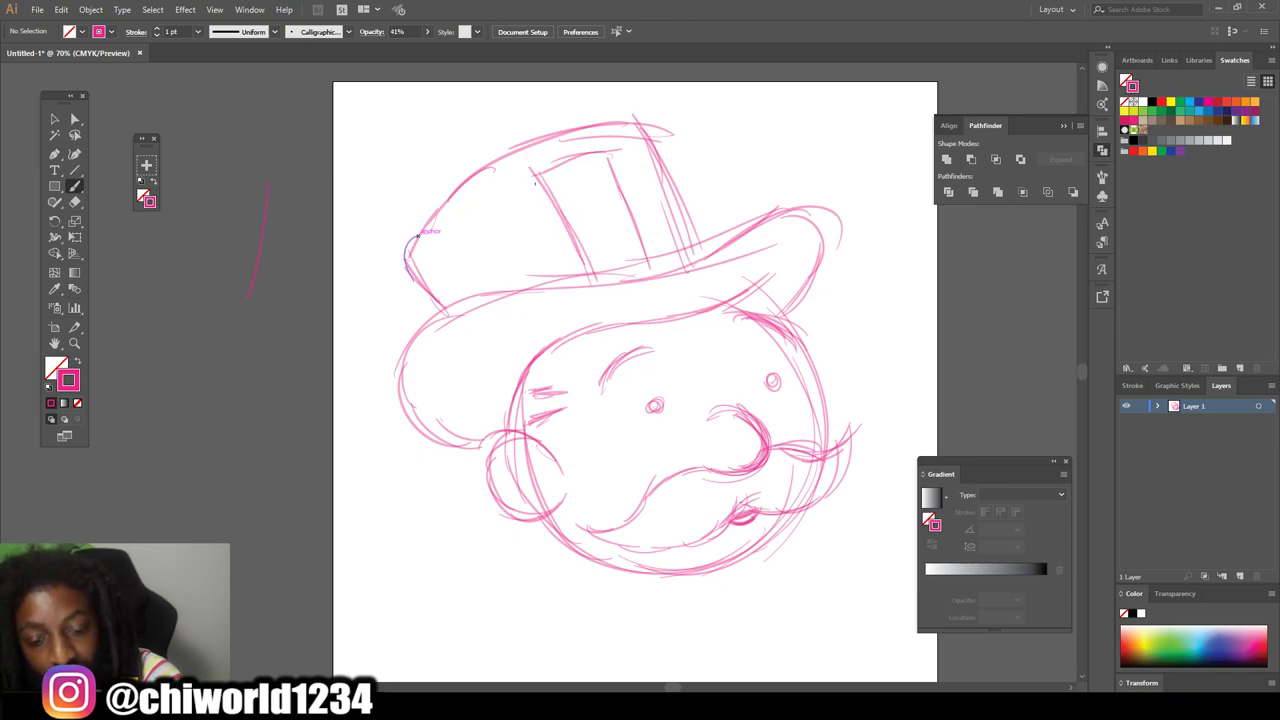
mouse_move(494, 288)
left_mouse_down()
mouse_move(445, 224)
mouse_move(420, 262)
left_mouse_up()
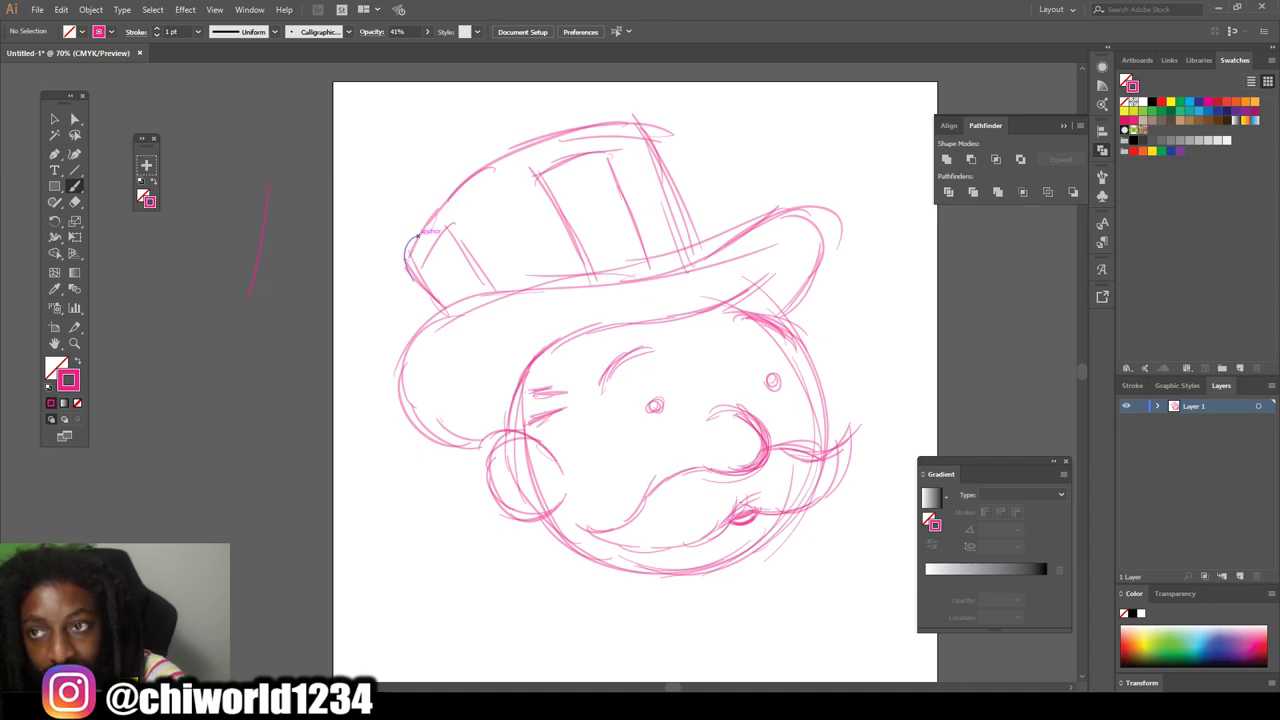
left_click_drag(713, 229, 528, 276)
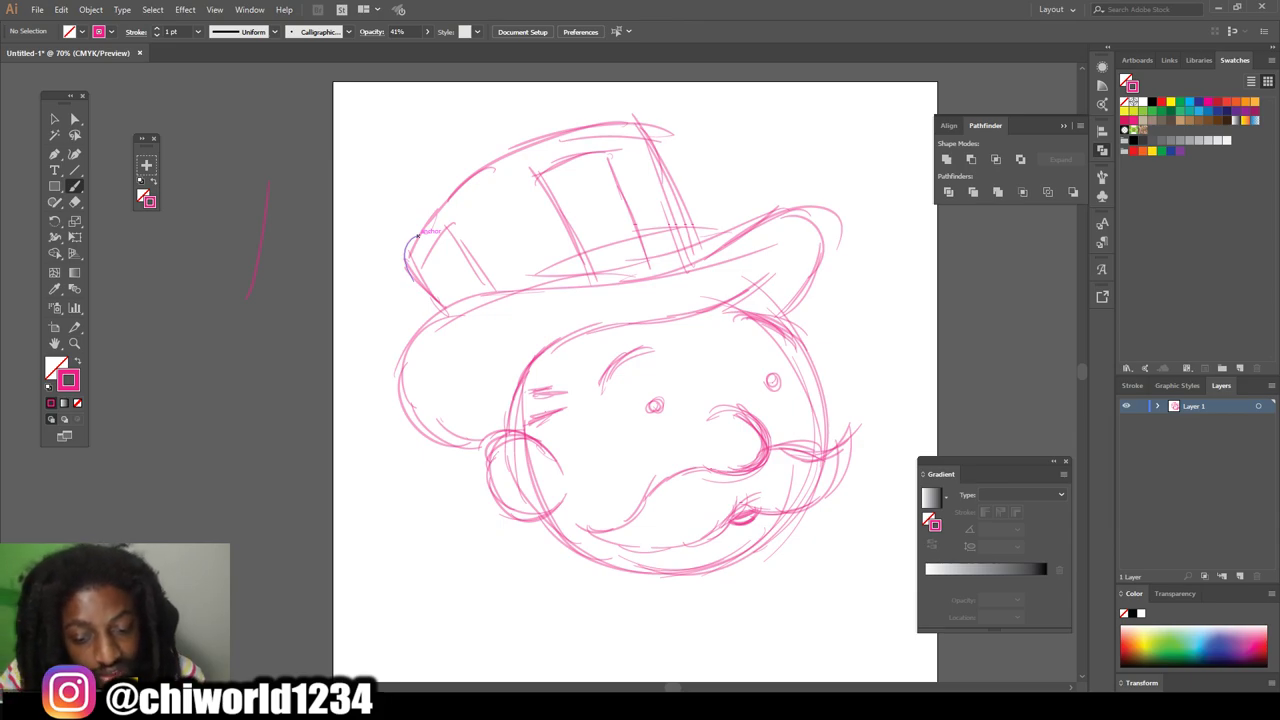
Delete the old ear strokes beside the face
key("v")
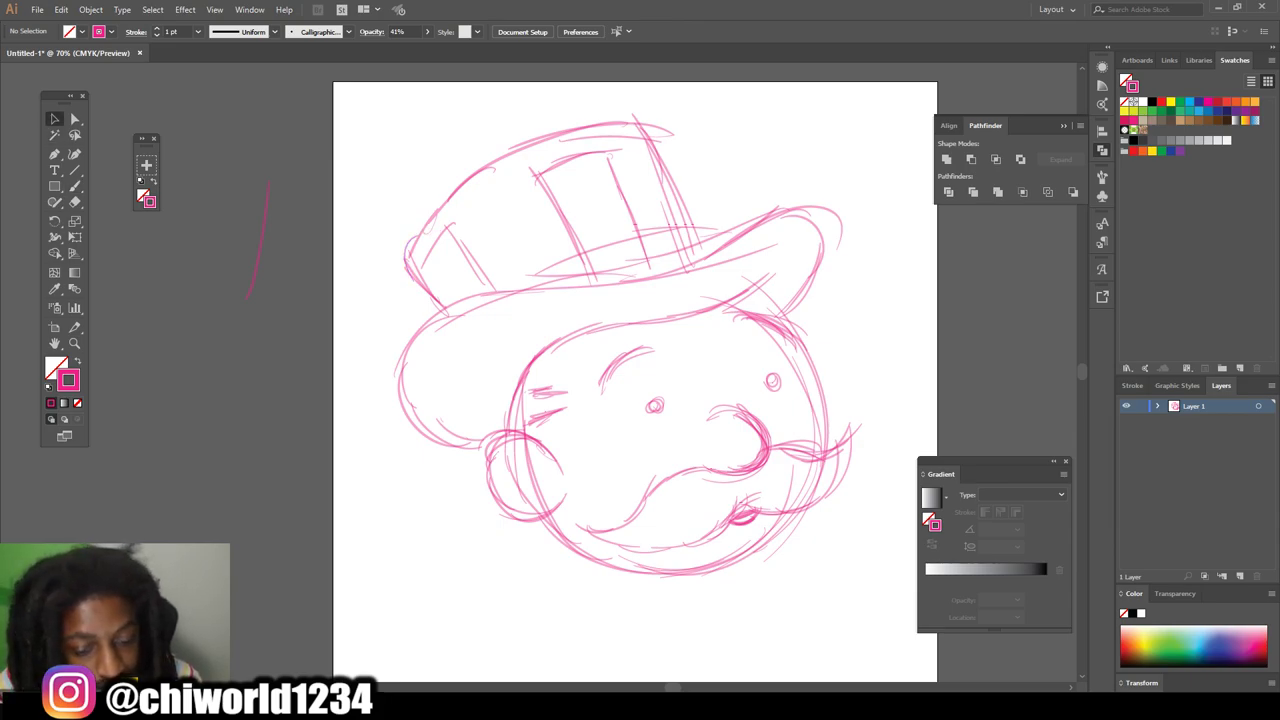
left_click_drag(491, 423, 569, 529)
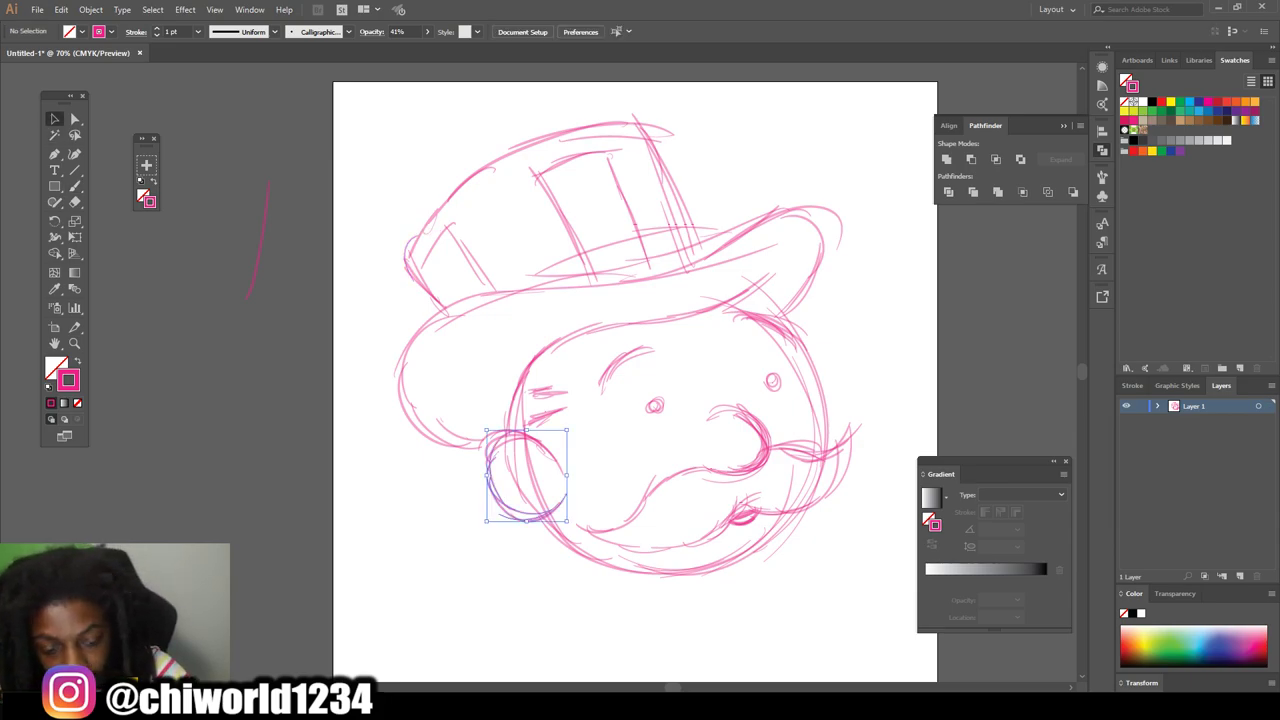
key("Delete")
key("ctrl+z")
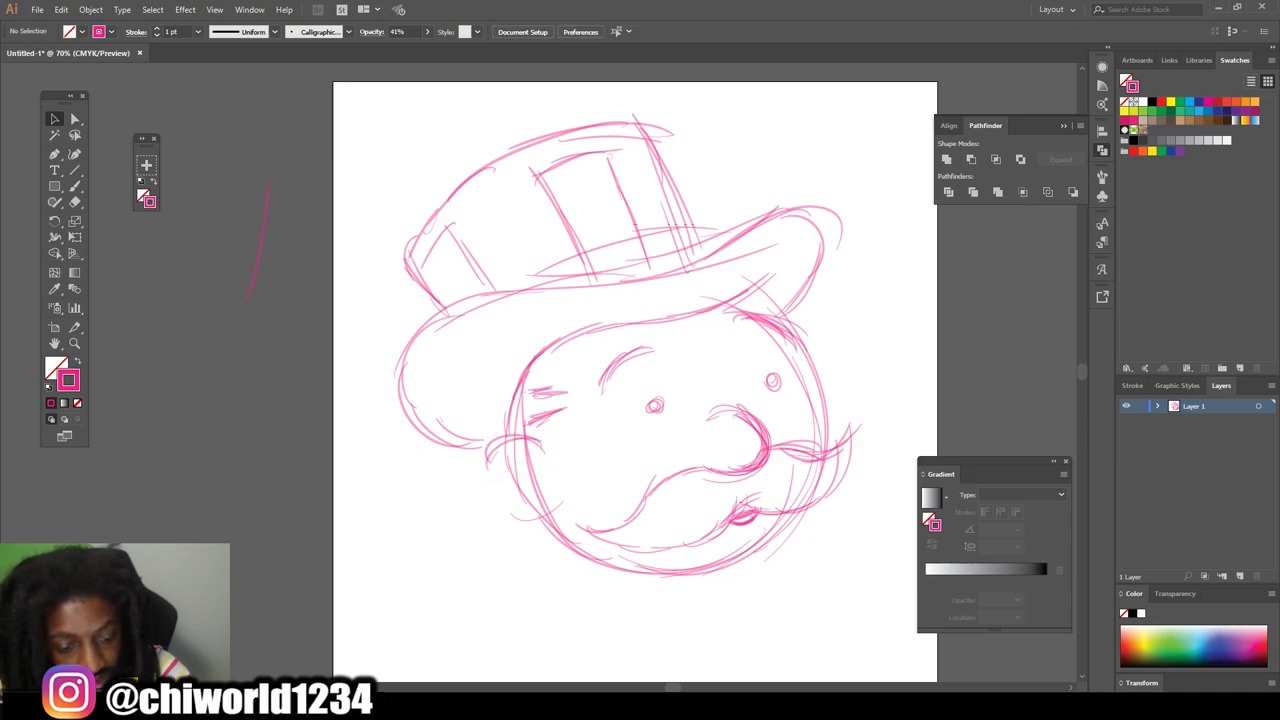
key("ctrl+shift+z")
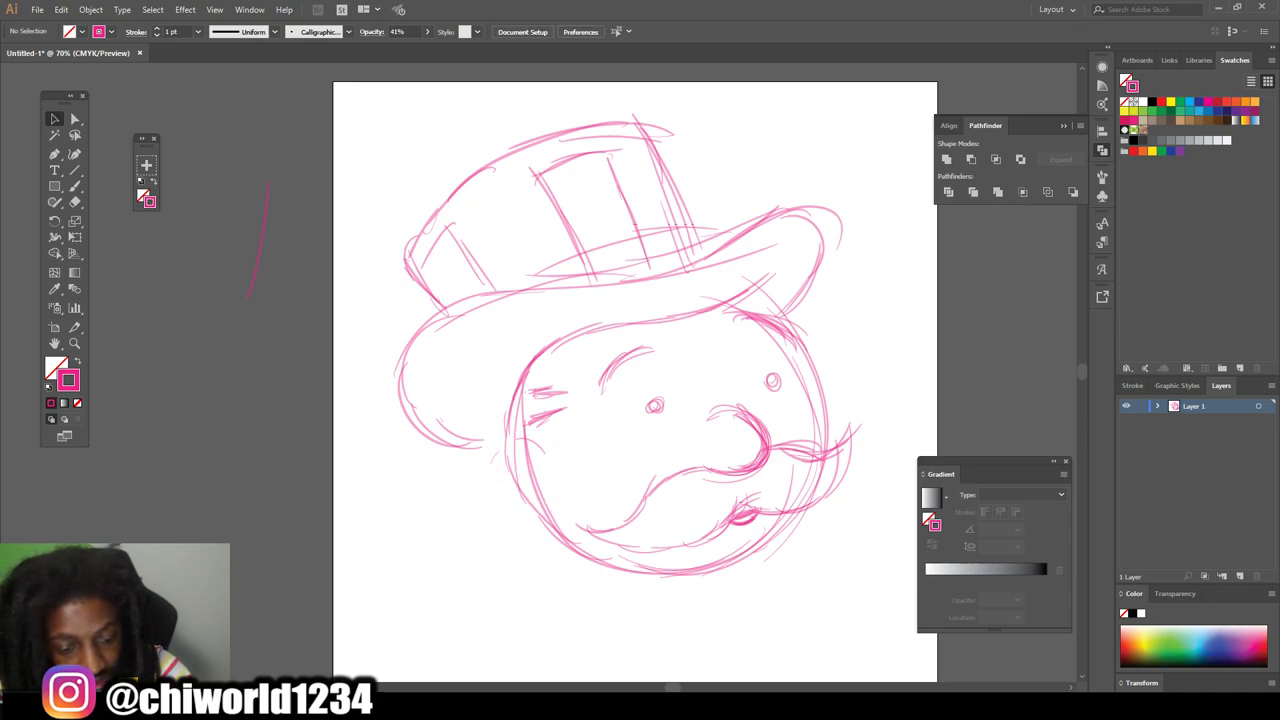
key("b")
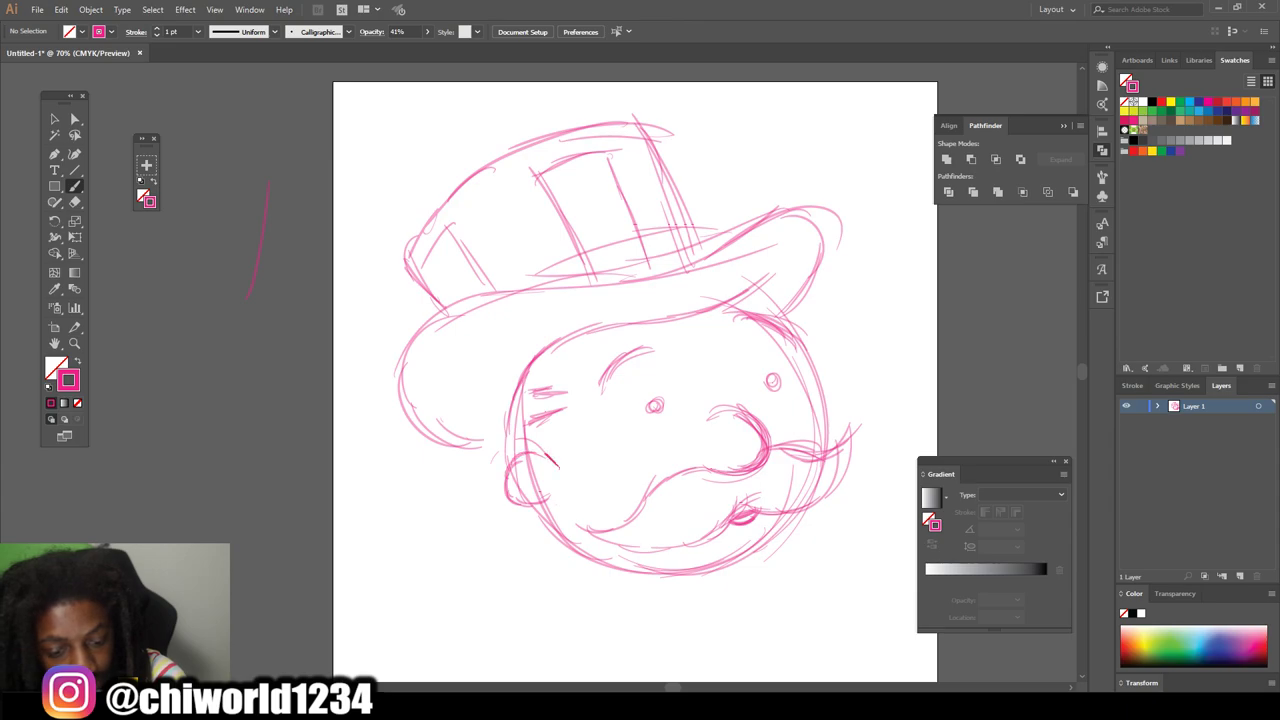
Redraw the ear, add hair strokes on the head's left, and extend the brim's right edge
mouse_move(540, 465)
left_mouse_down()
mouse_move(500, 500)
mouse_move(556, 504)
mouse_move(540, 445)
mouse_move(566, 466)
mouse_move(375, 410)
mouse_move(470, 300)
left_mouse_up()
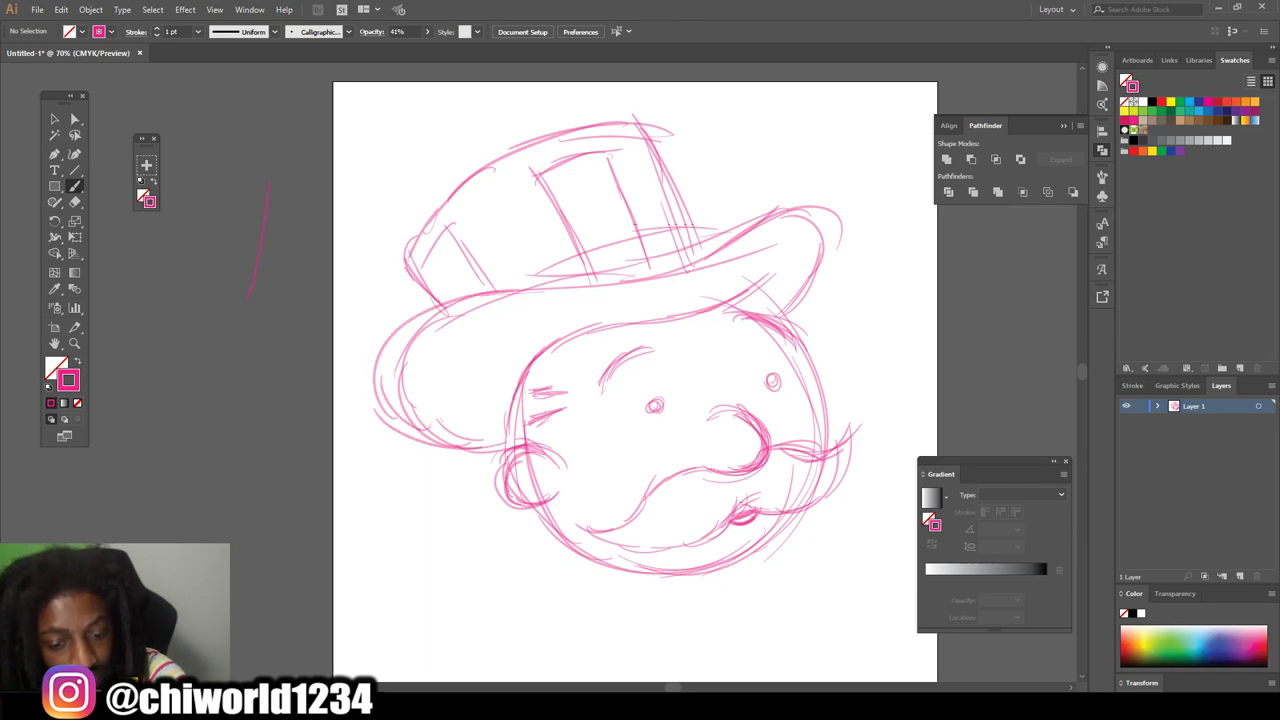
left_click_drag(405, 345, 530, 292)
left_click_drag(406, 416, 500, 314)
left_click_drag(442, 425, 530, 310)
left_click_drag(434, 340, 536, 310)
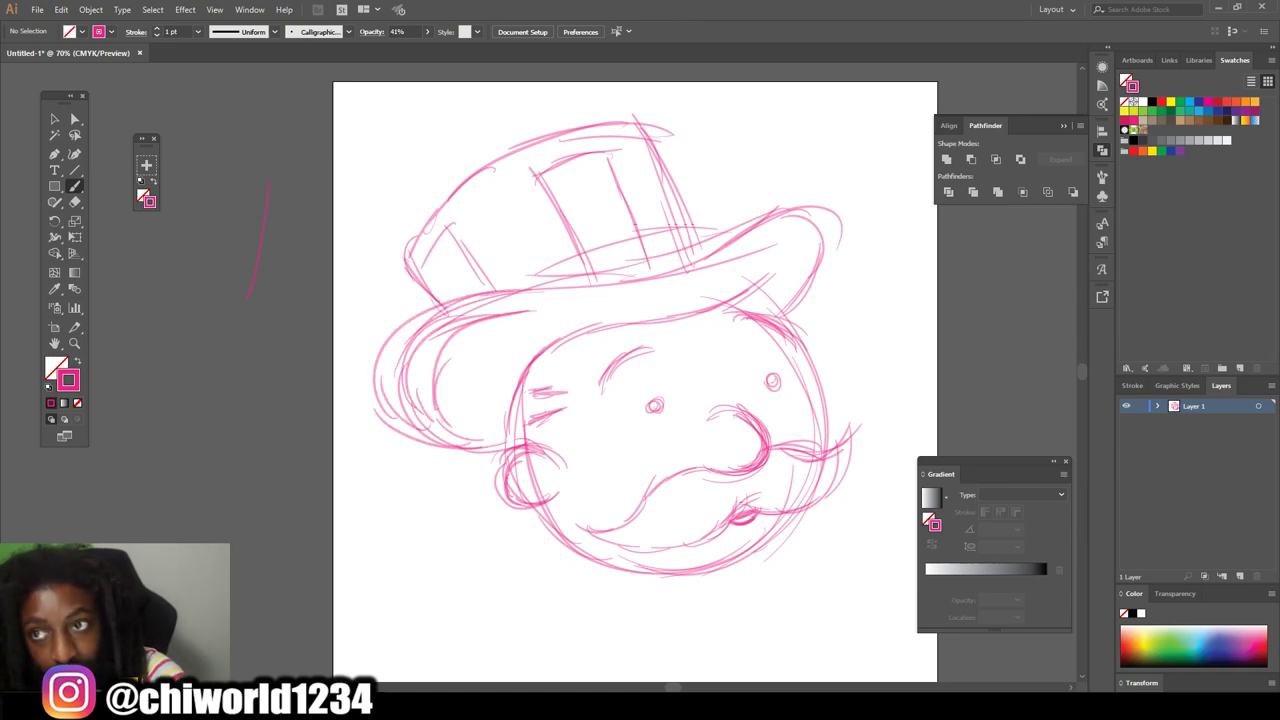
left_click_drag(790, 290, 808, 244)
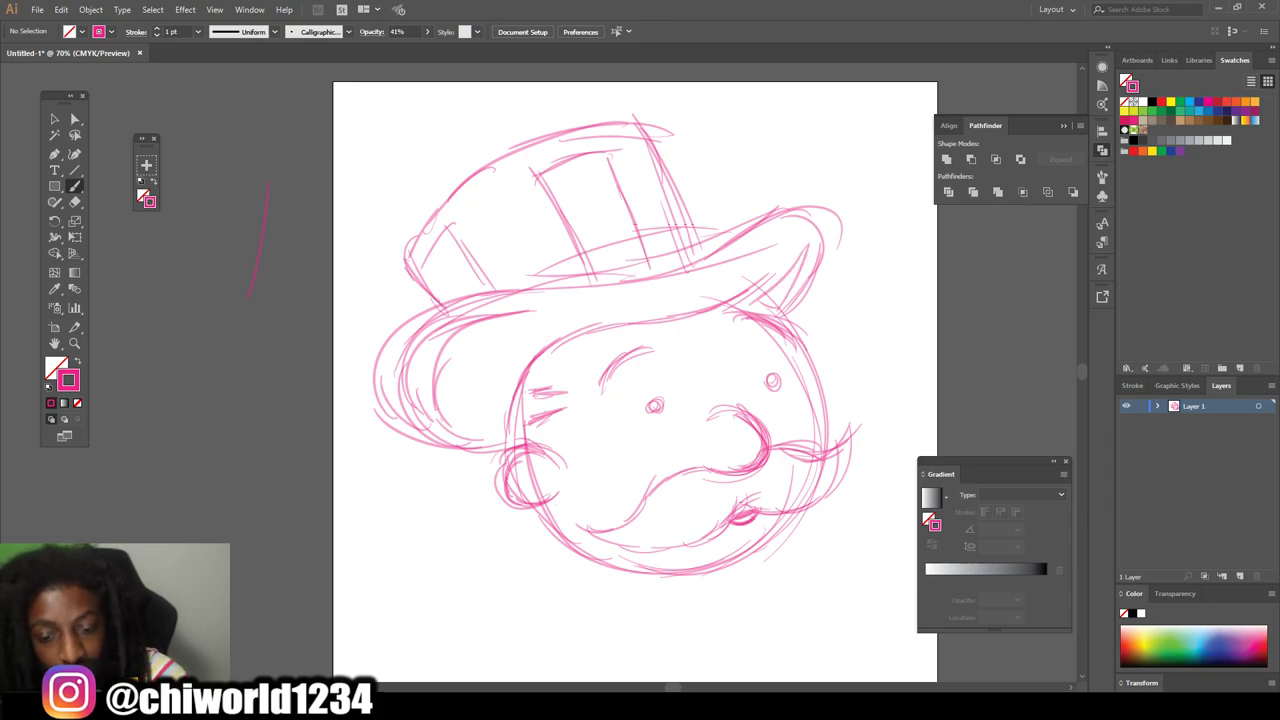
Deal with the stray stroke under the brim and sketch the right and left eyebrows
key("v")
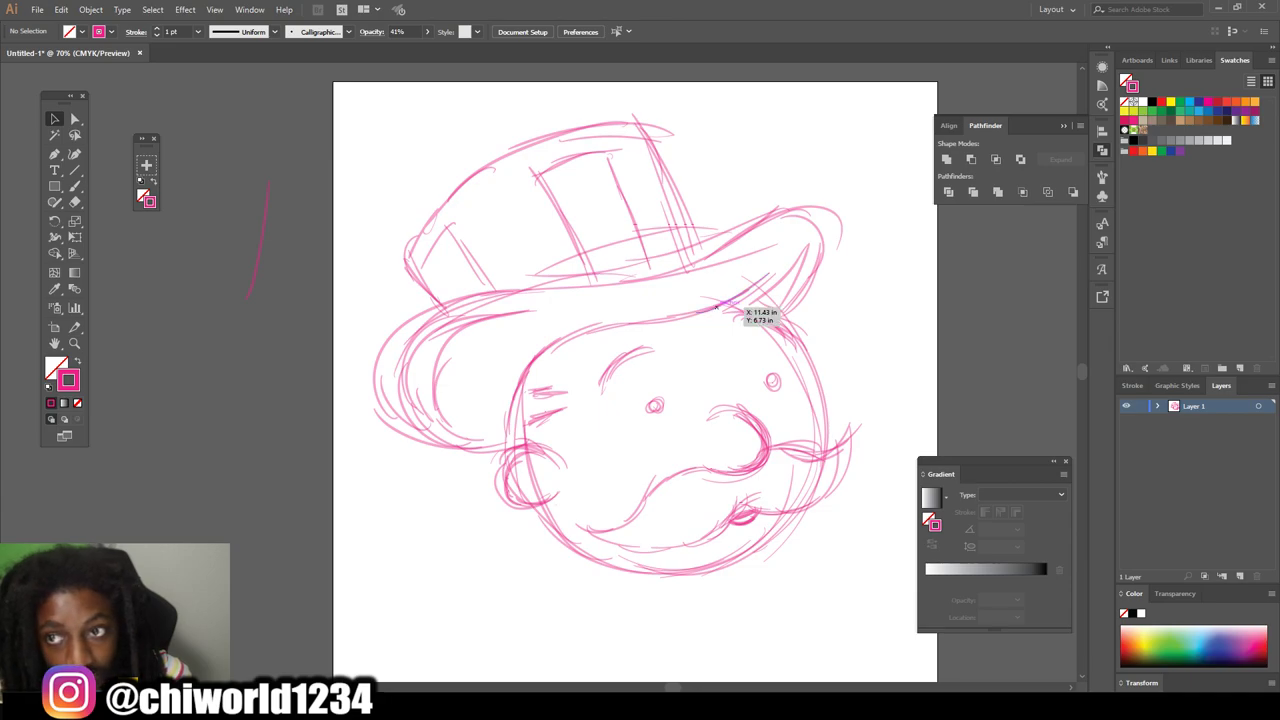
left_click_drag(740, 312, 765, 332)
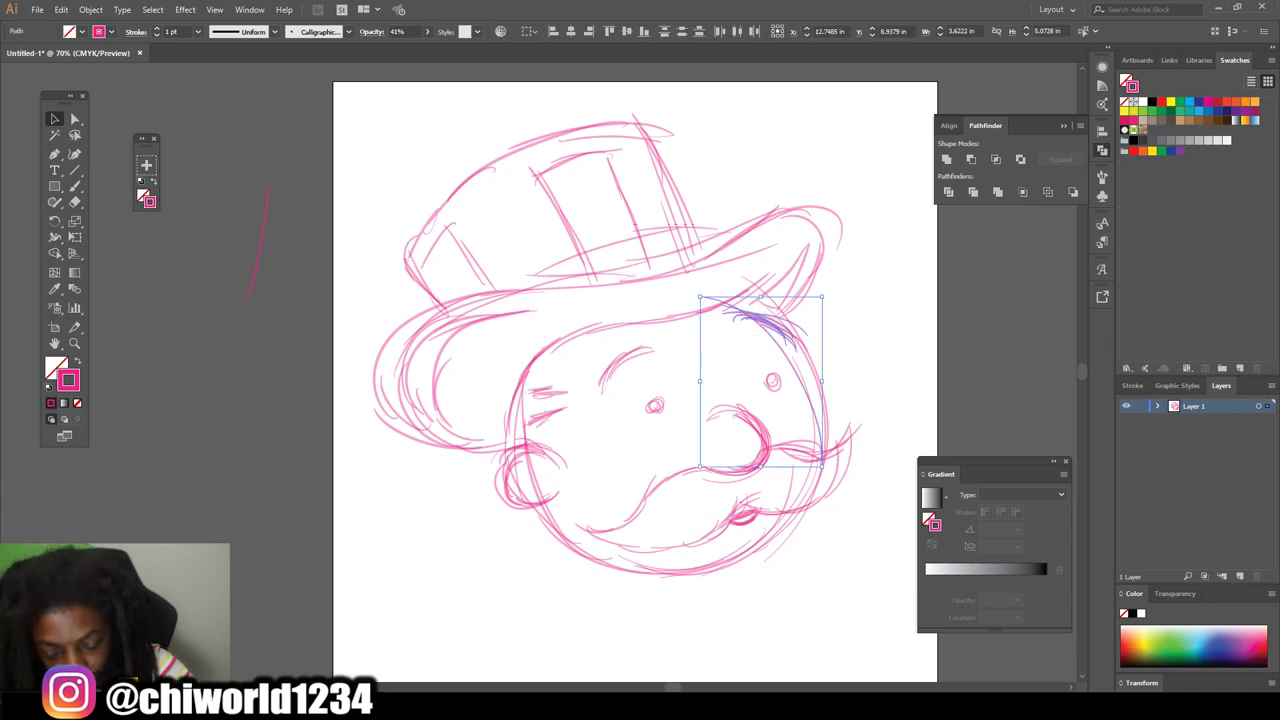
key("ctrl+shift+a")
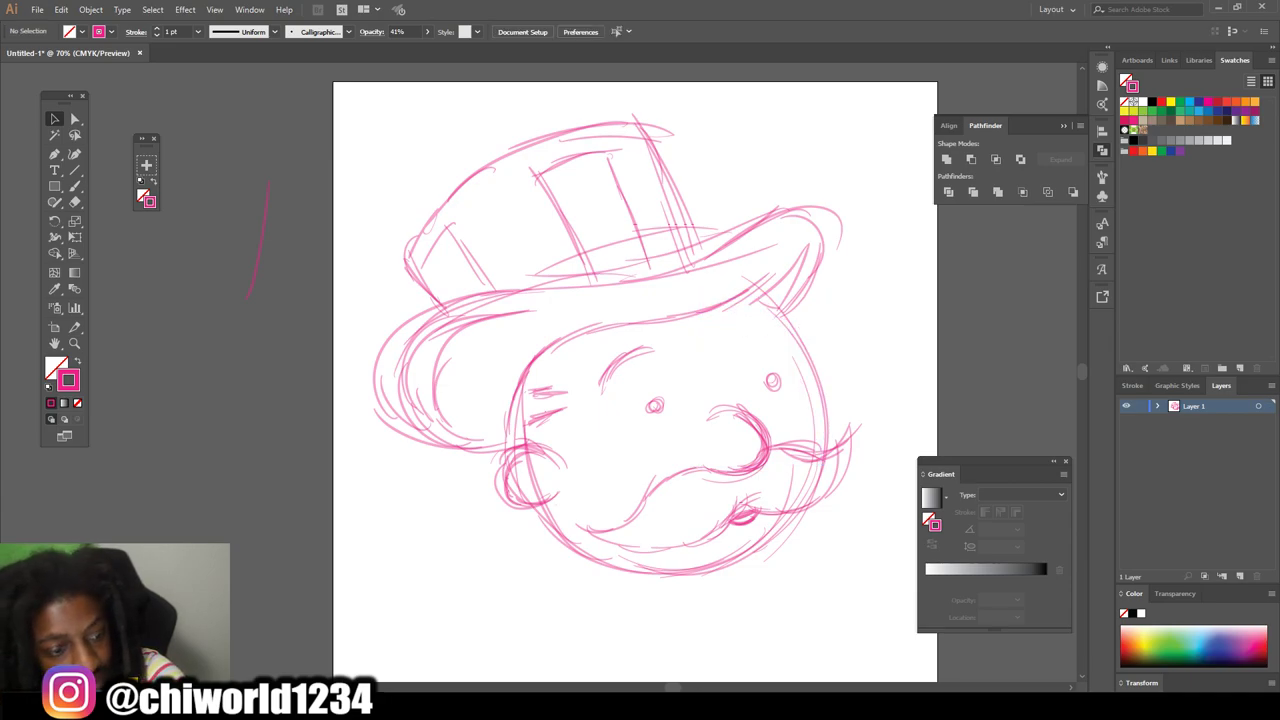
key("b")
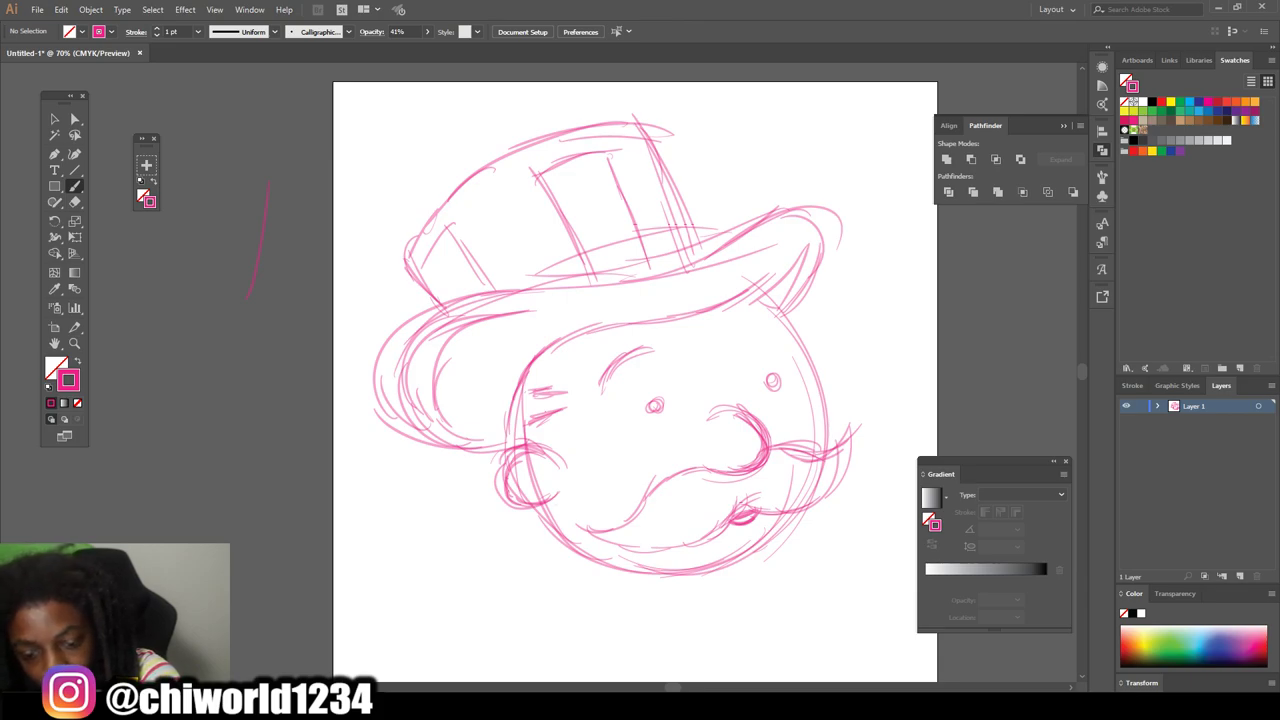
left_click_drag(731, 328, 776, 338)
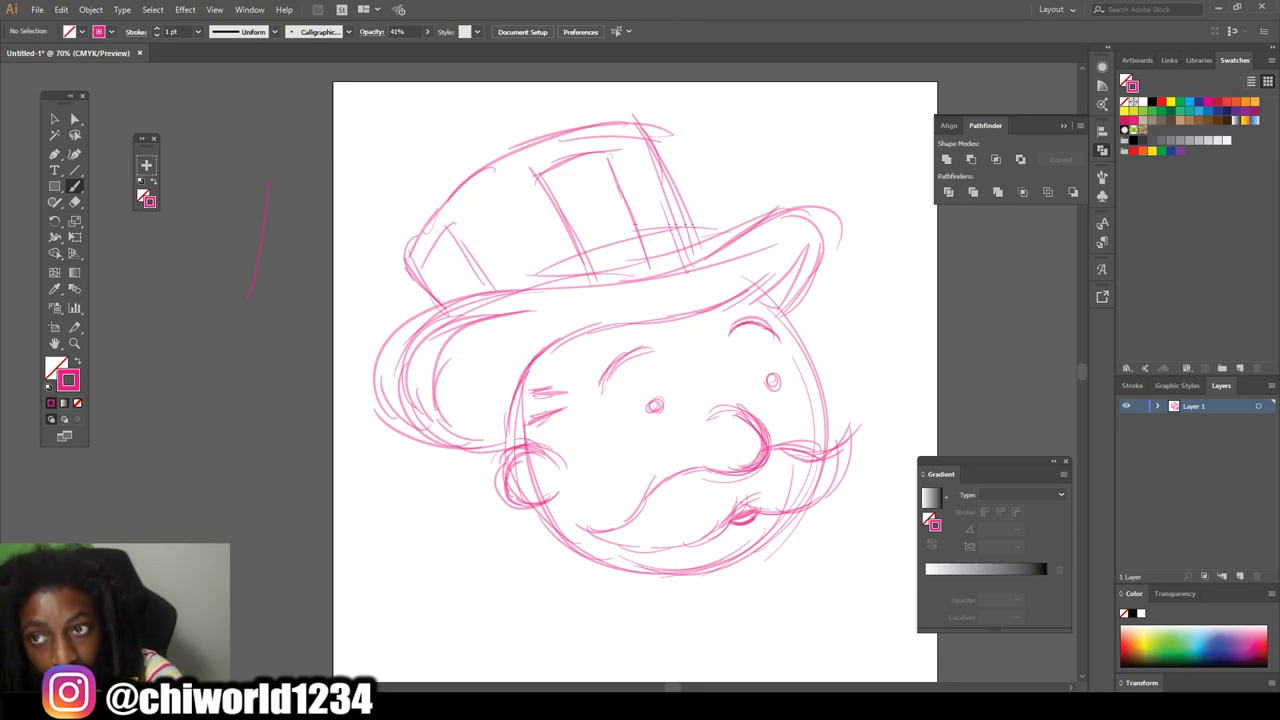
left_click_drag(602, 378, 652, 346)
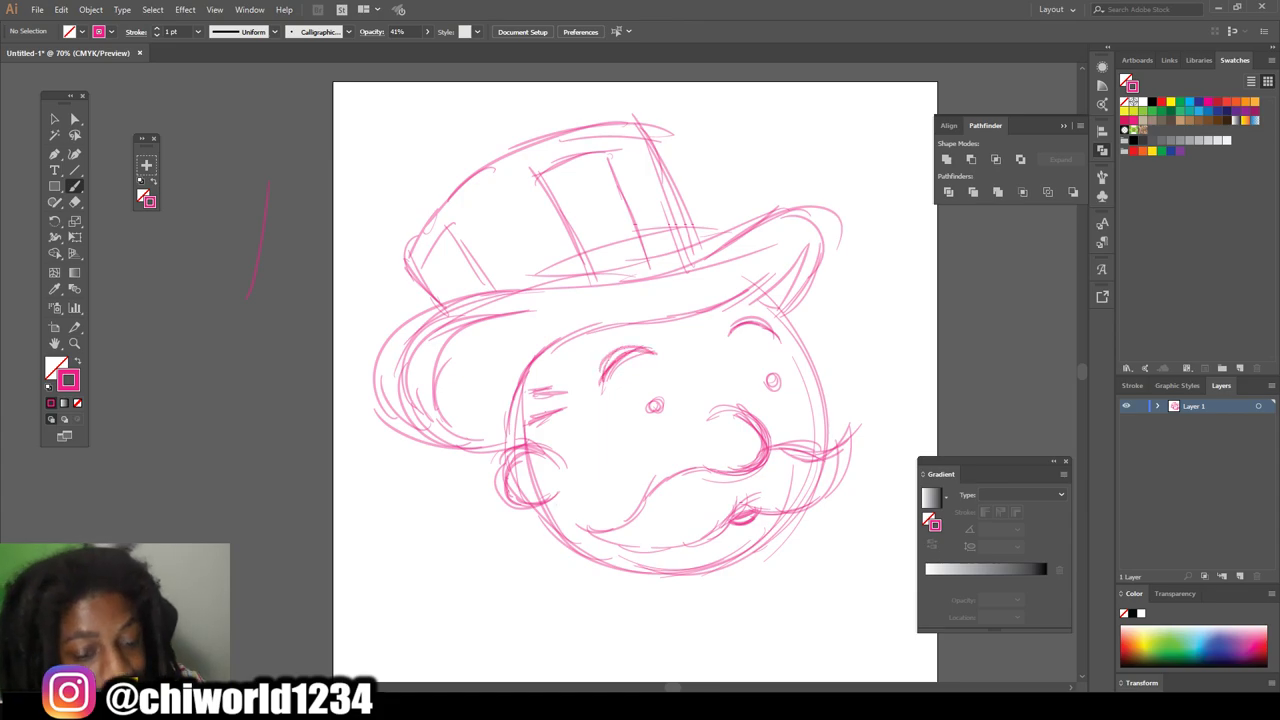
Fade the entire head sketch to 18% opacity
key("v")
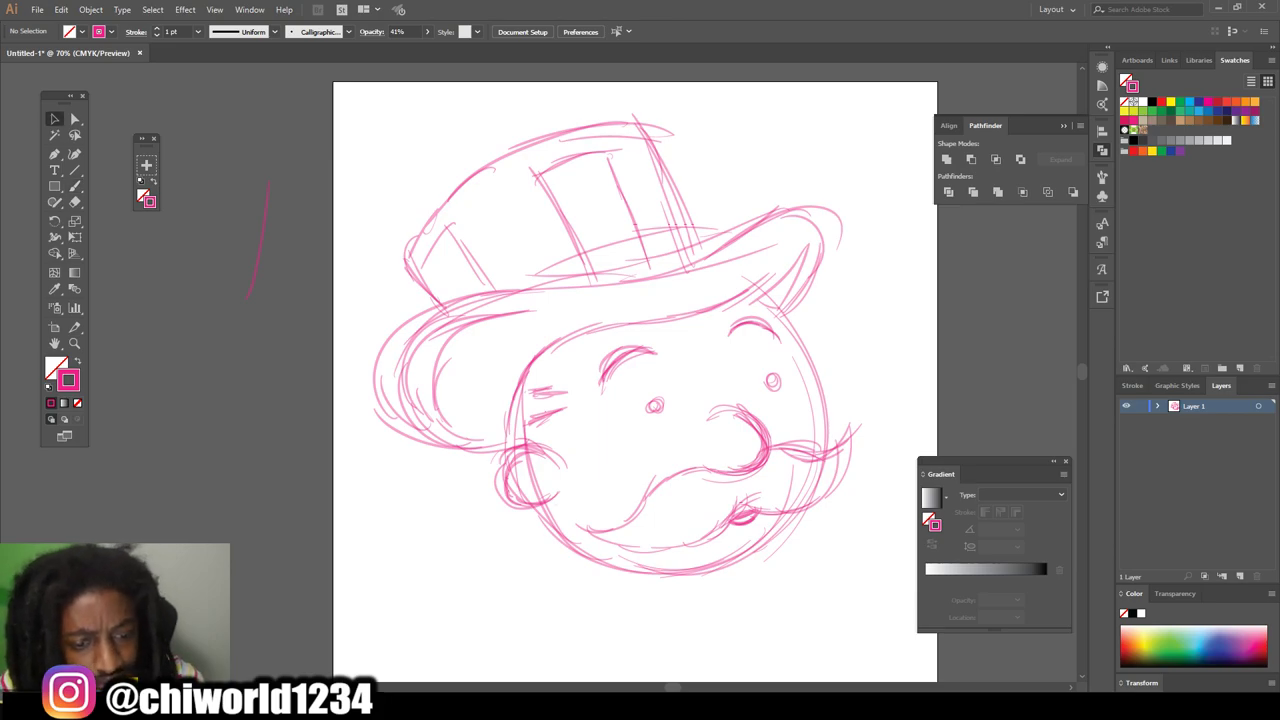
mouse_move(360, 100)
left_mouse_down()
mouse_move(885, 600)
mouse_move(868, 587)
left_mouse_up()
left_click(427, 31)
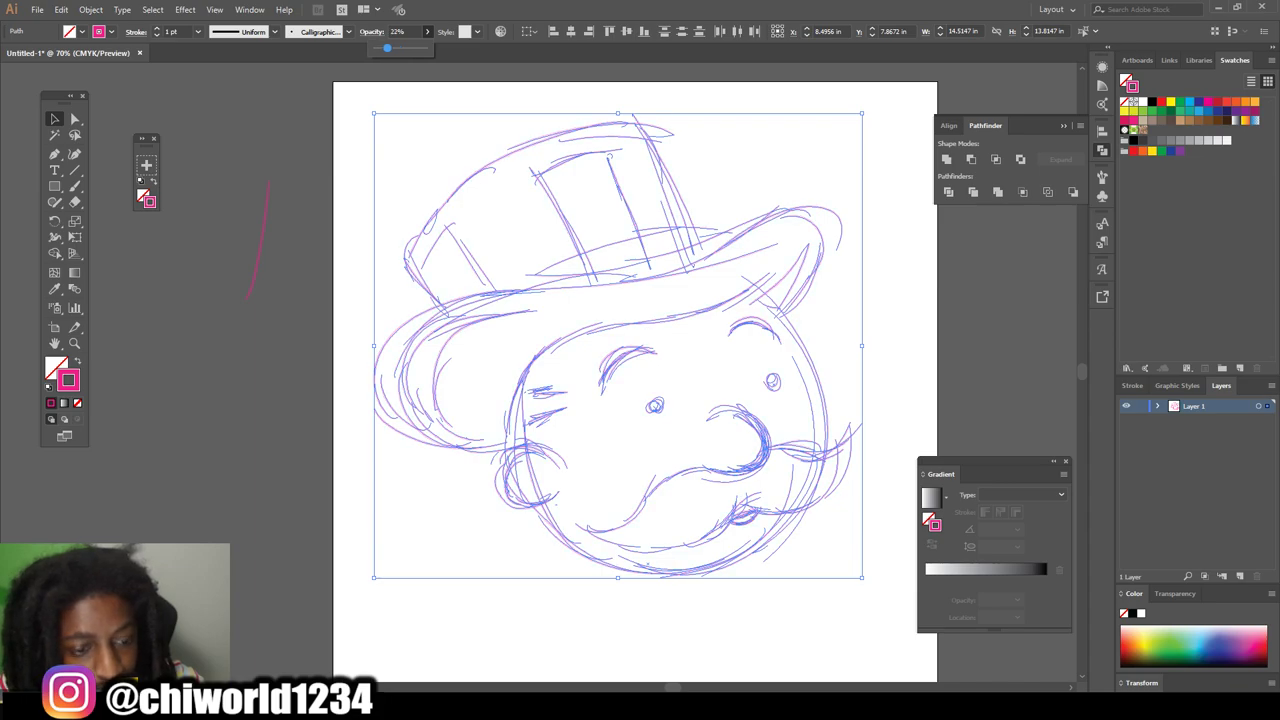
key("ctrl+shift+a")
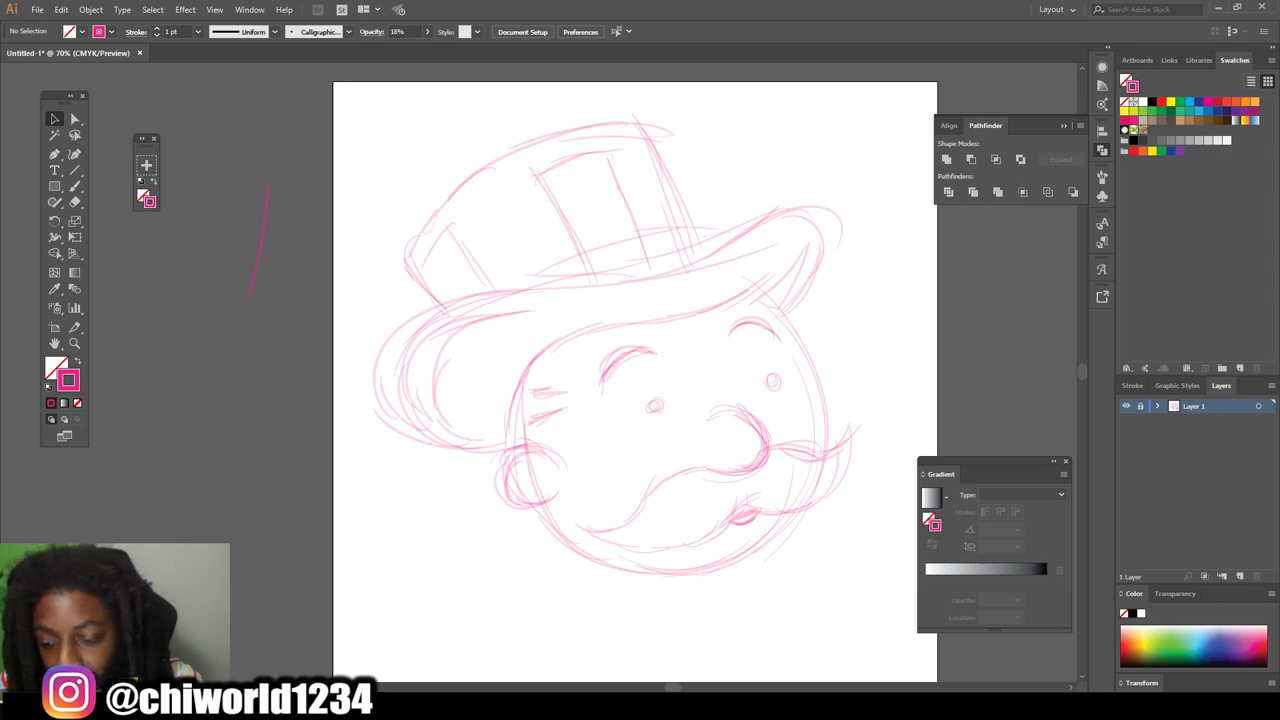
Add Layer 2 with default black stroke, ready for brush inking
left_click(1240, 576)
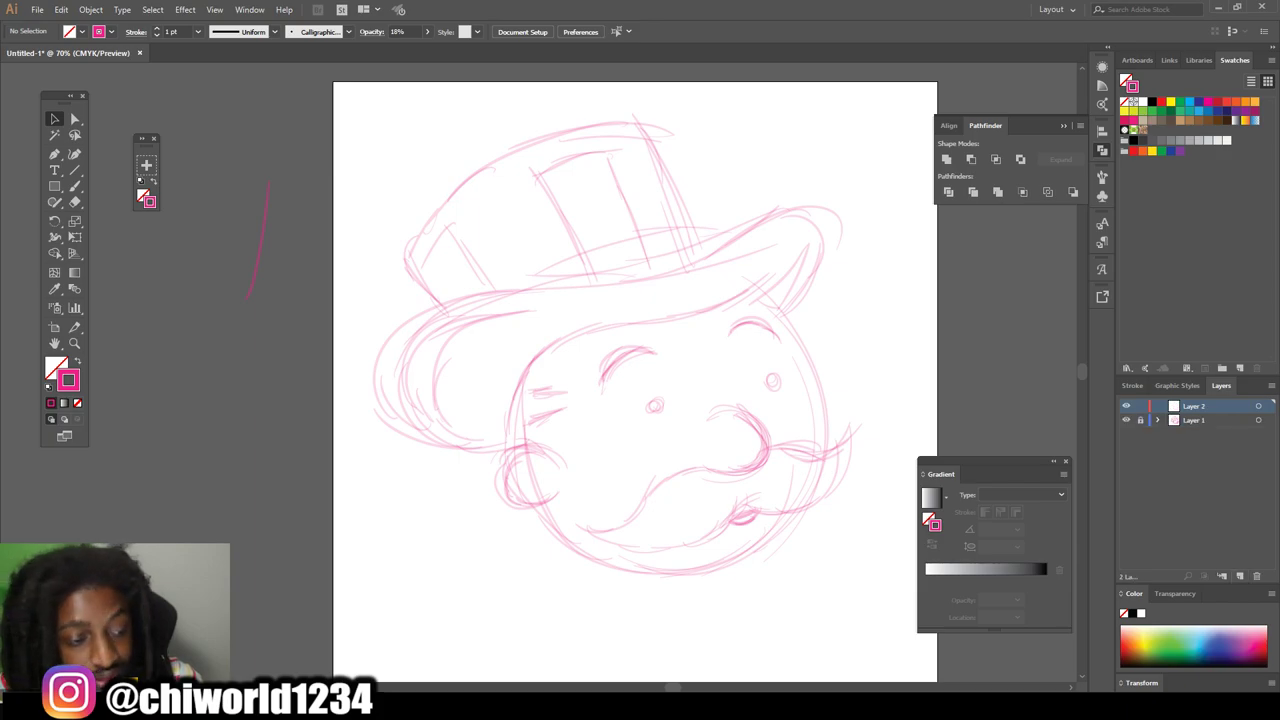
key("d")
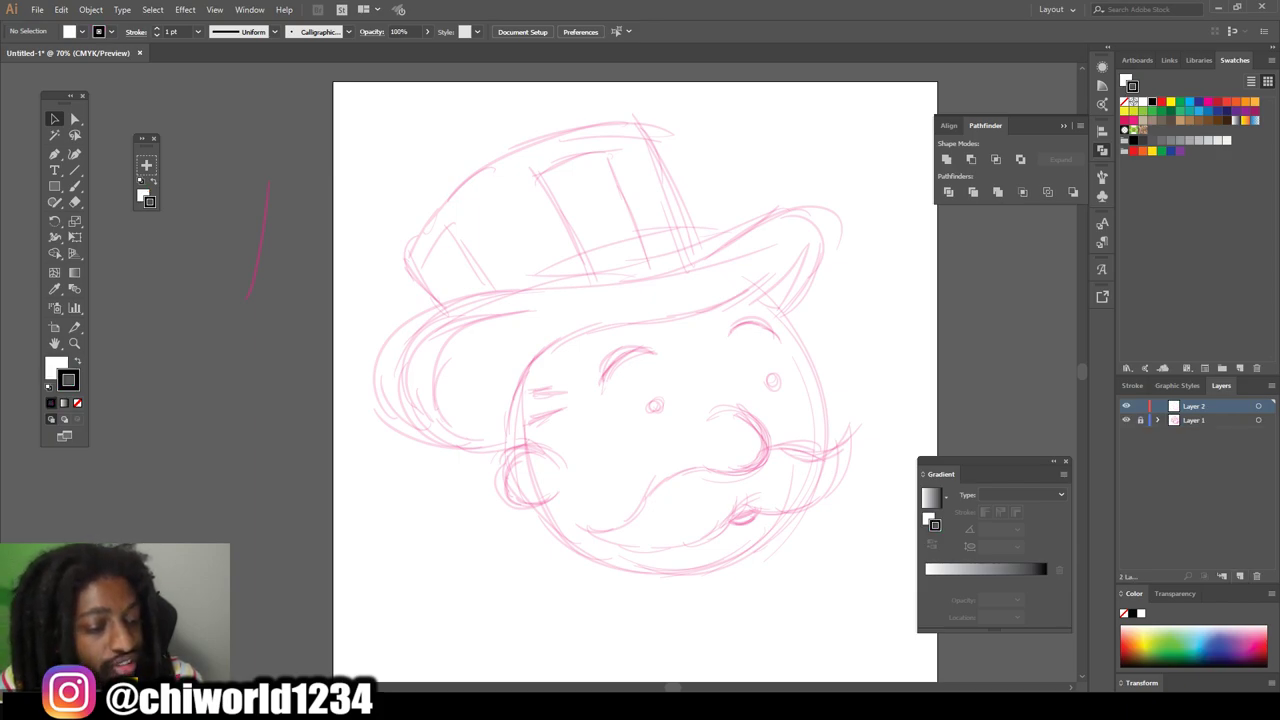
key("b")
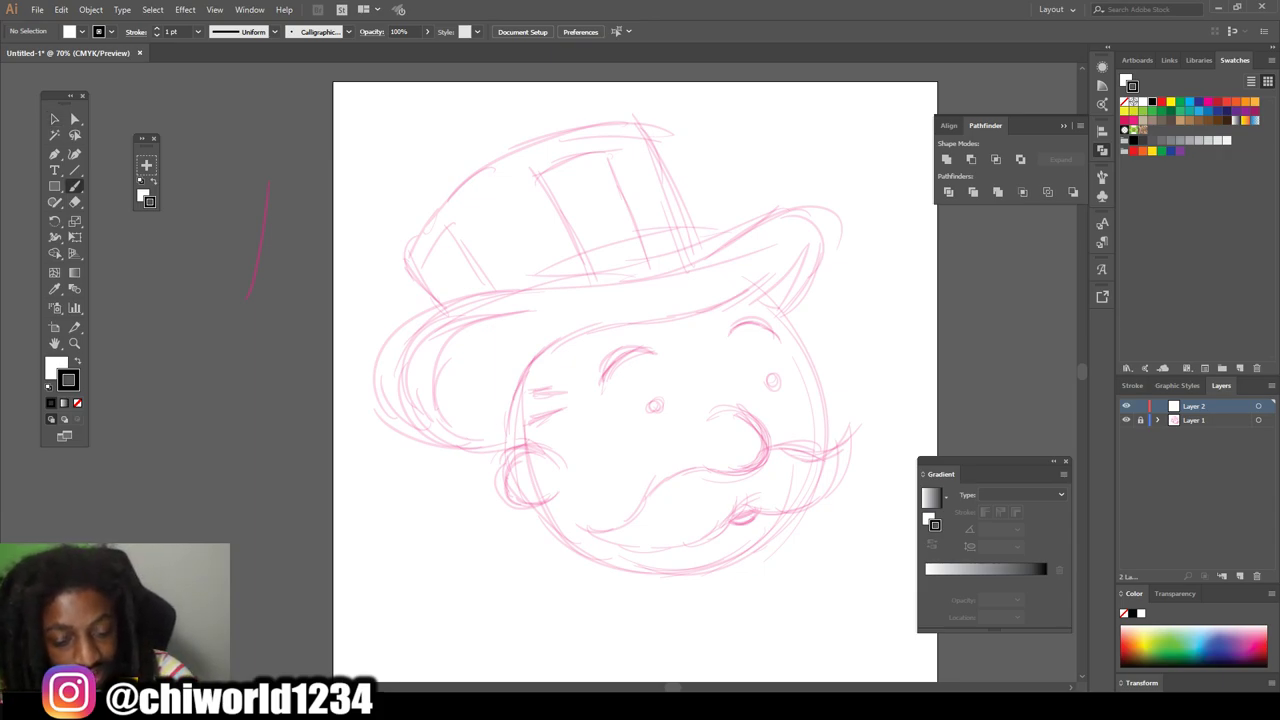
left_click_drag(475, 567, 437, 642)
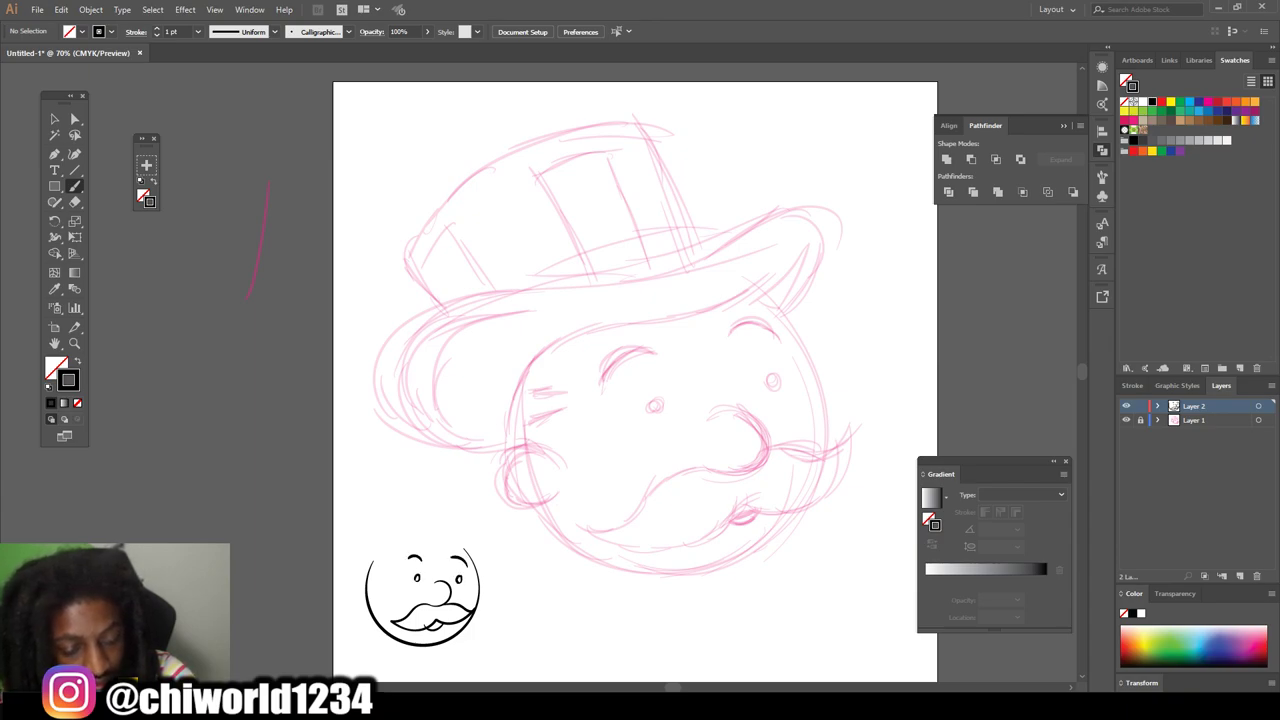
left_click_drag(375, 580, 378, 606)
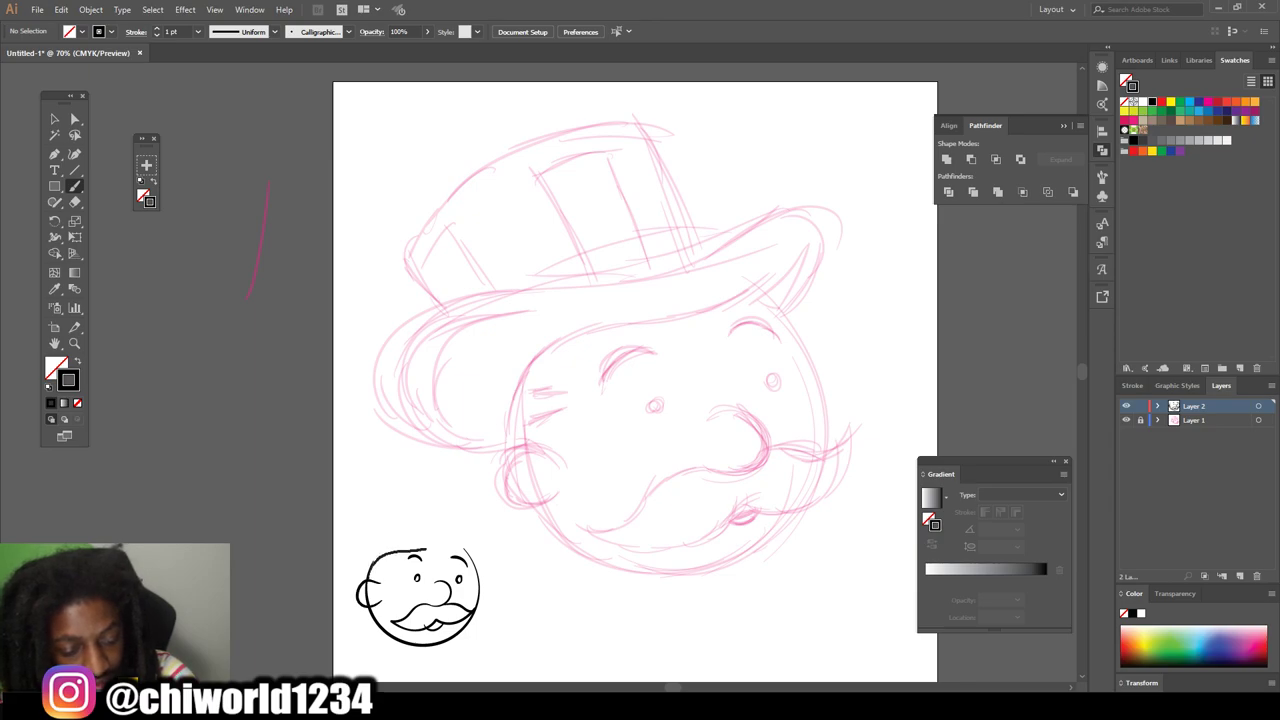
left_click_drag(463, 552, 492, 556)
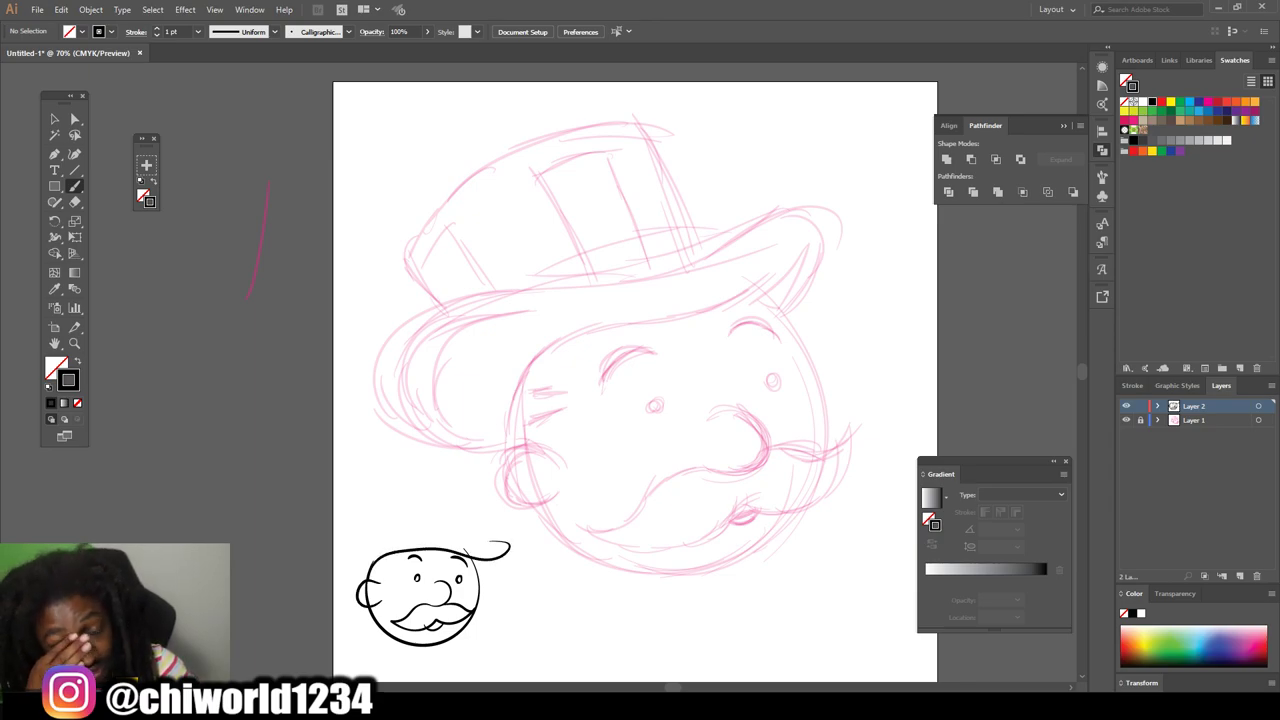
key("ctrl+z")
key("ctrl+z")
key("ctrl+z")
key("ctrl+z")
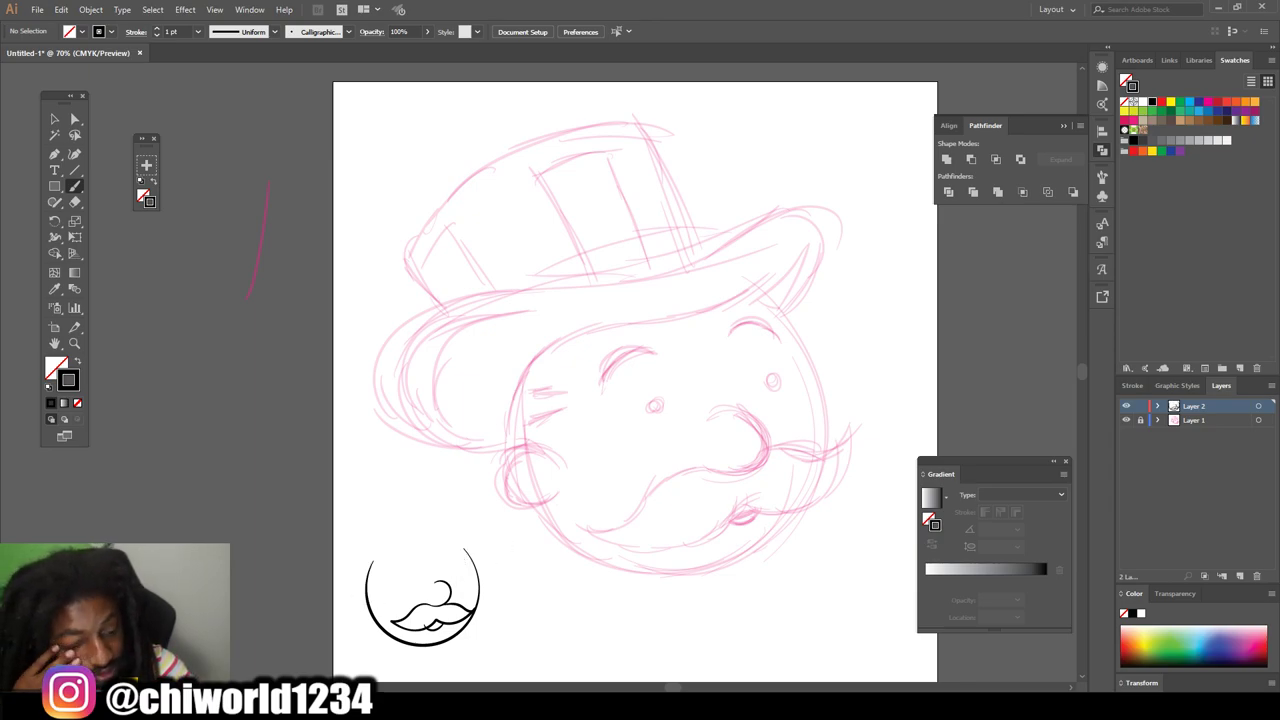
key("ctrl+z")
key("ctrl+z")
key("ctrl+z")
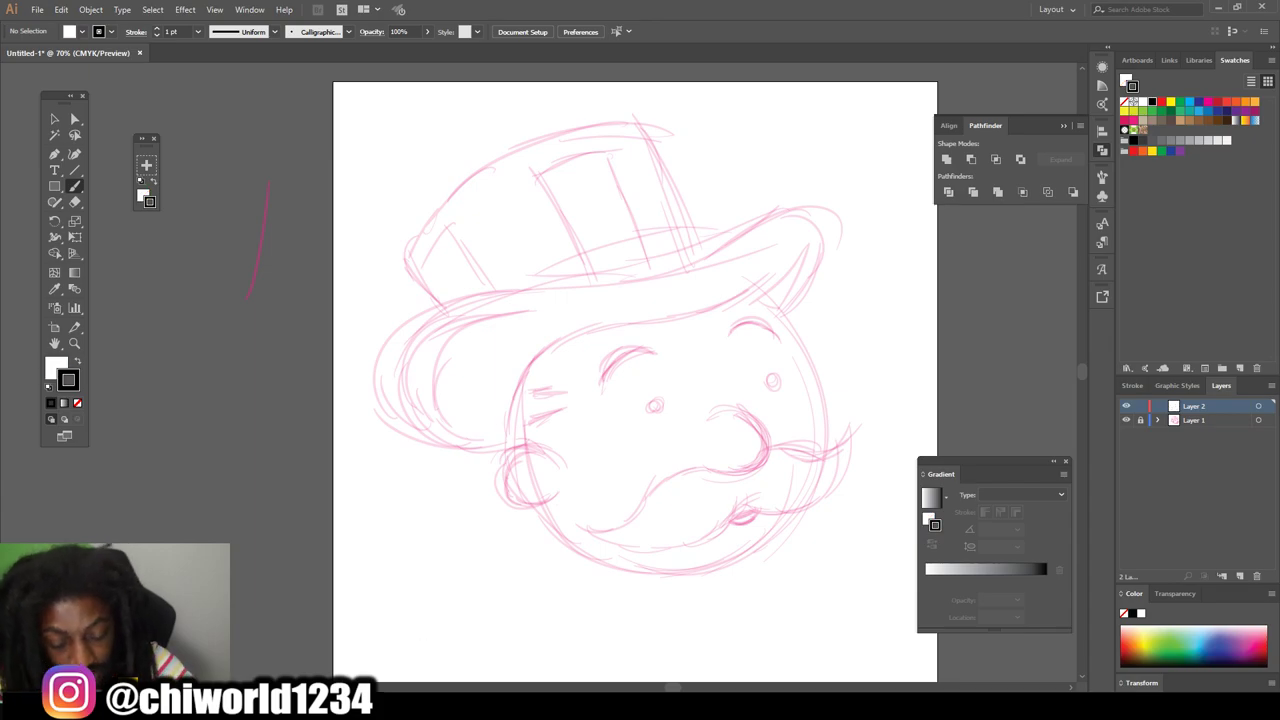
scroll(768, 455, "up", 1)
Ink the mustache curve and outline in black, redoing one bad stroke, and add the lower lip
scroll(768, 455, "up", 1)
scroll(768, 455, "up", 1)
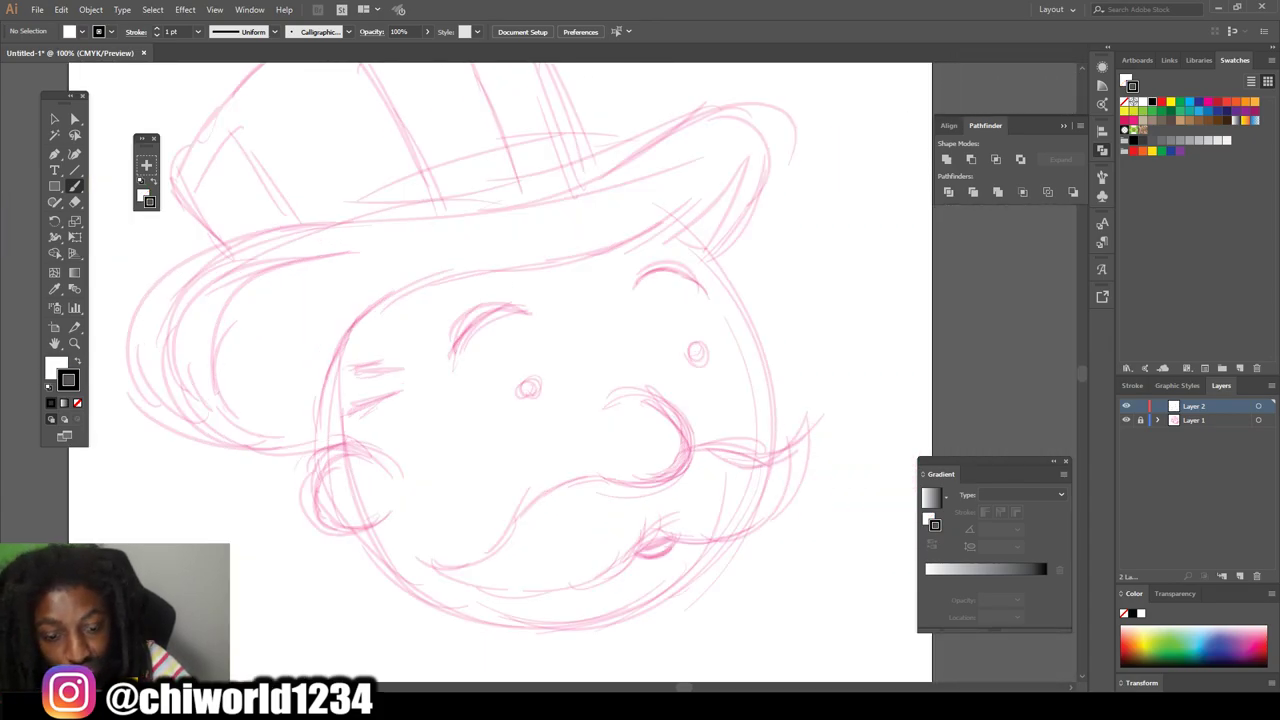
scroll(768, 455, "up", 1)
scroll(488, 577, "down", 2)
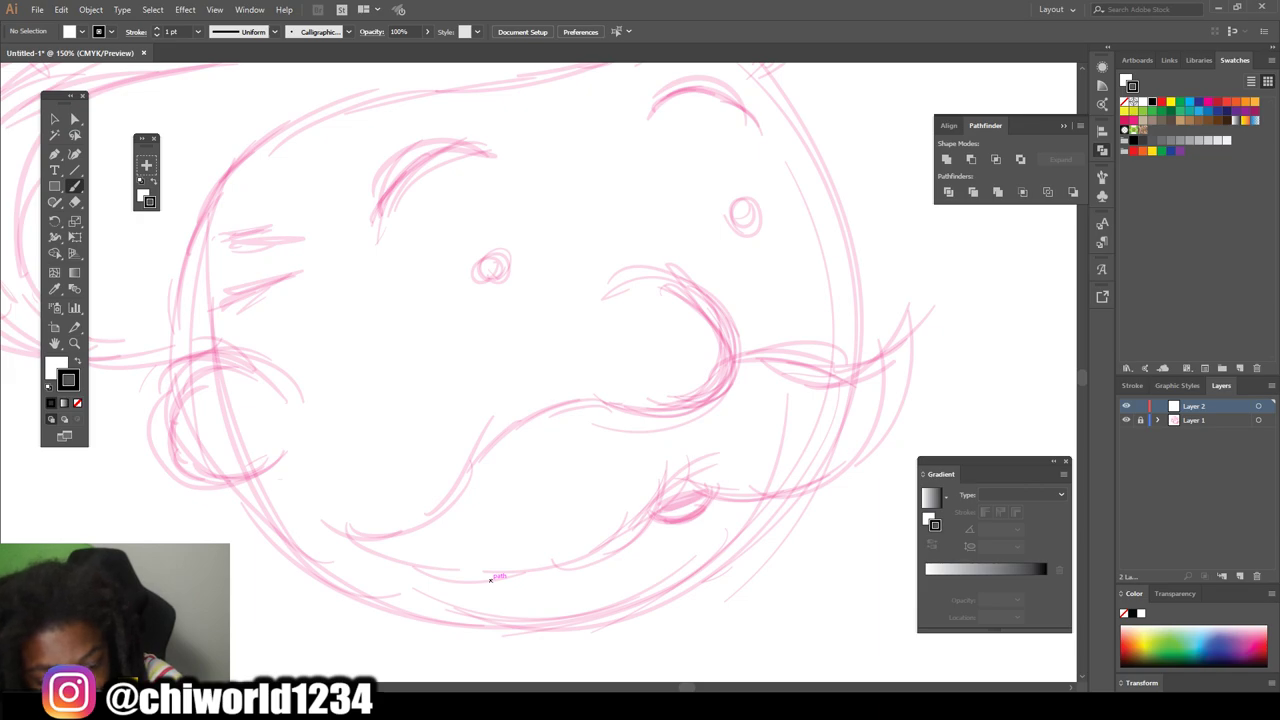
mouse_move(602, 404)
left_mouse_down()
mouse_move(666, 409)
mouse_move(703, 383)
mouse_move(726, 323)
left_mouse_up()
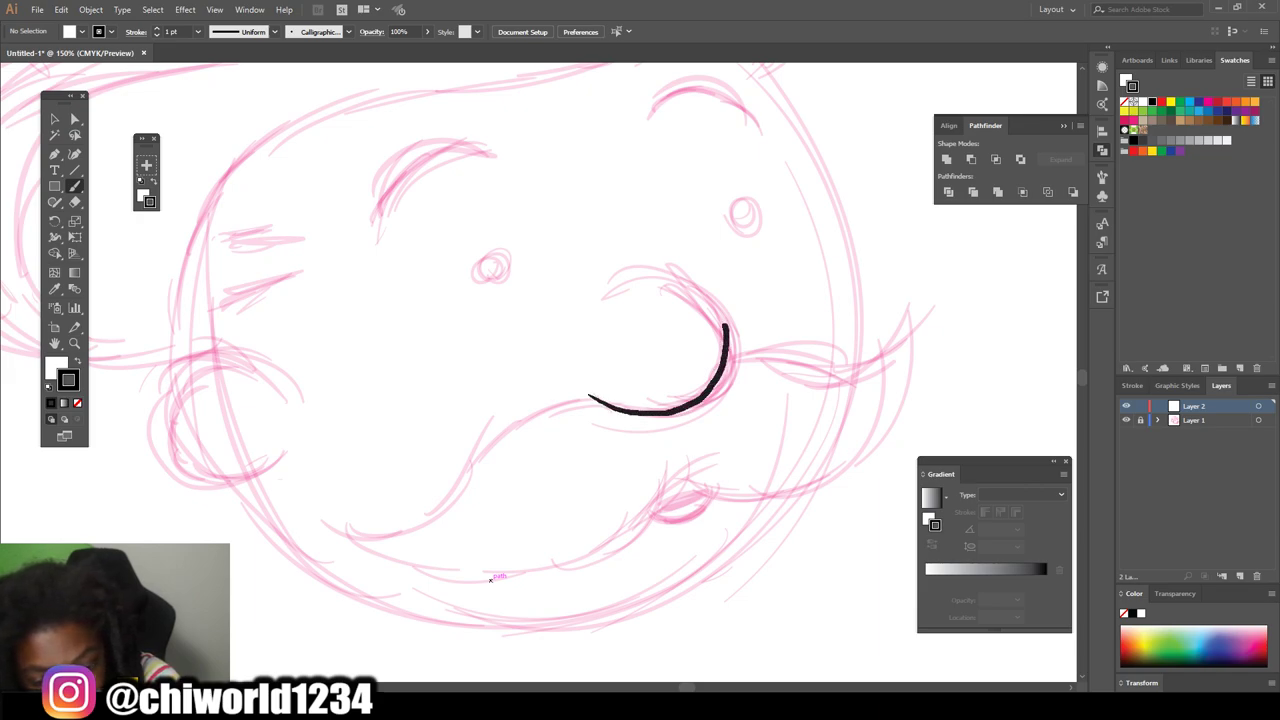
left_click_drag(668, 282, 620, 282)
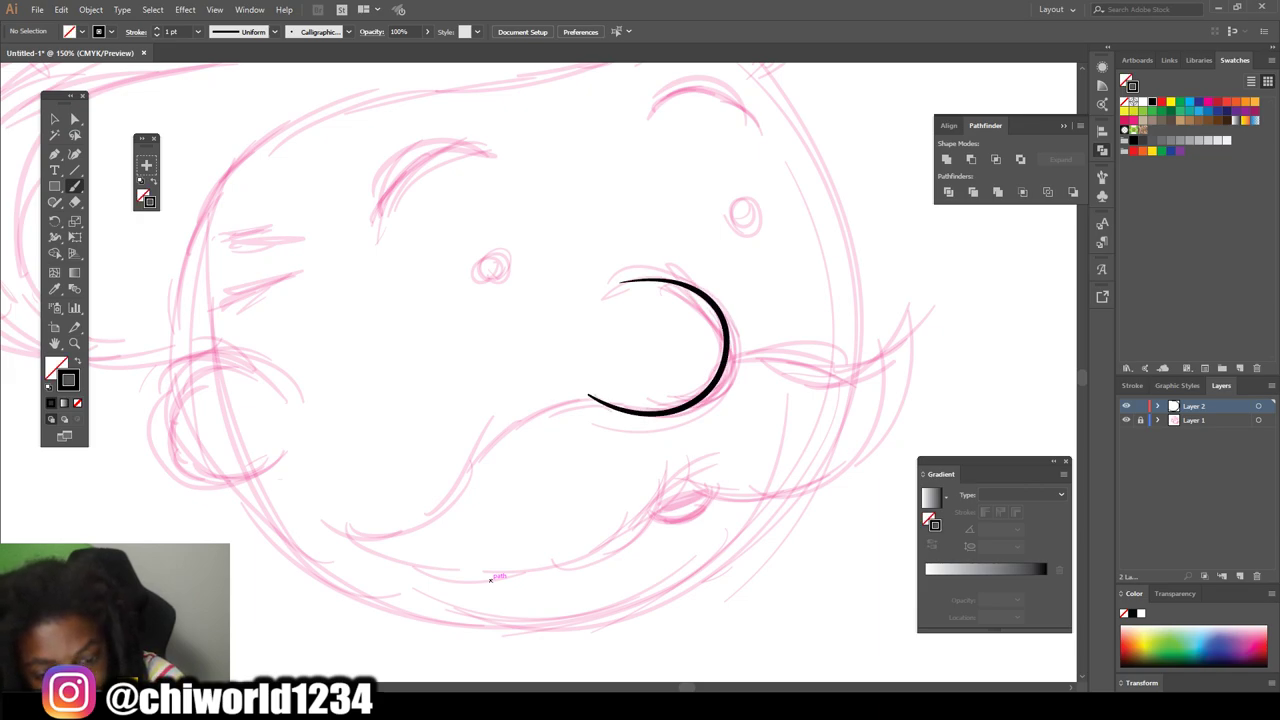
key("ctrl+z")
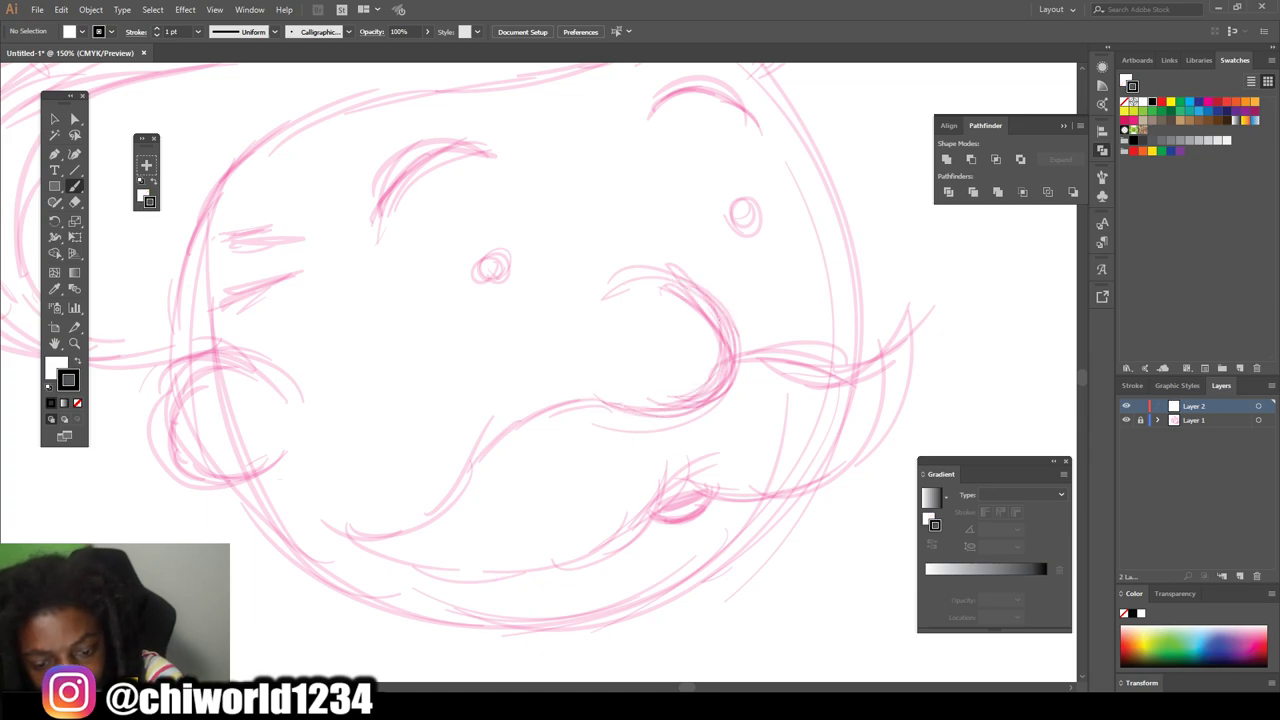
mouse_move(704, 296)
left_mouse_down()
mouse_move(723, 349)
mouse_move(702, 404)
mouse_move(642, 416)
mouse_move(589, 384)
mouse_move(500, 434)
mouse_move(423, 520)
mouse_move(338, 535)
mouse_move(486, 572)
mouse_move(629, 547)
mouse_move(667, 484)
mouse_move(696, 470)
mouse_move(757, 490)
mouse_move(877, 443)
mouse_move(909, 314)
mouse_move(864, 366)
mouse_move(790, 372)
mouse_move(728, 349)
left_mouse_up()
left_click_drag(651, 515, 710, 498)
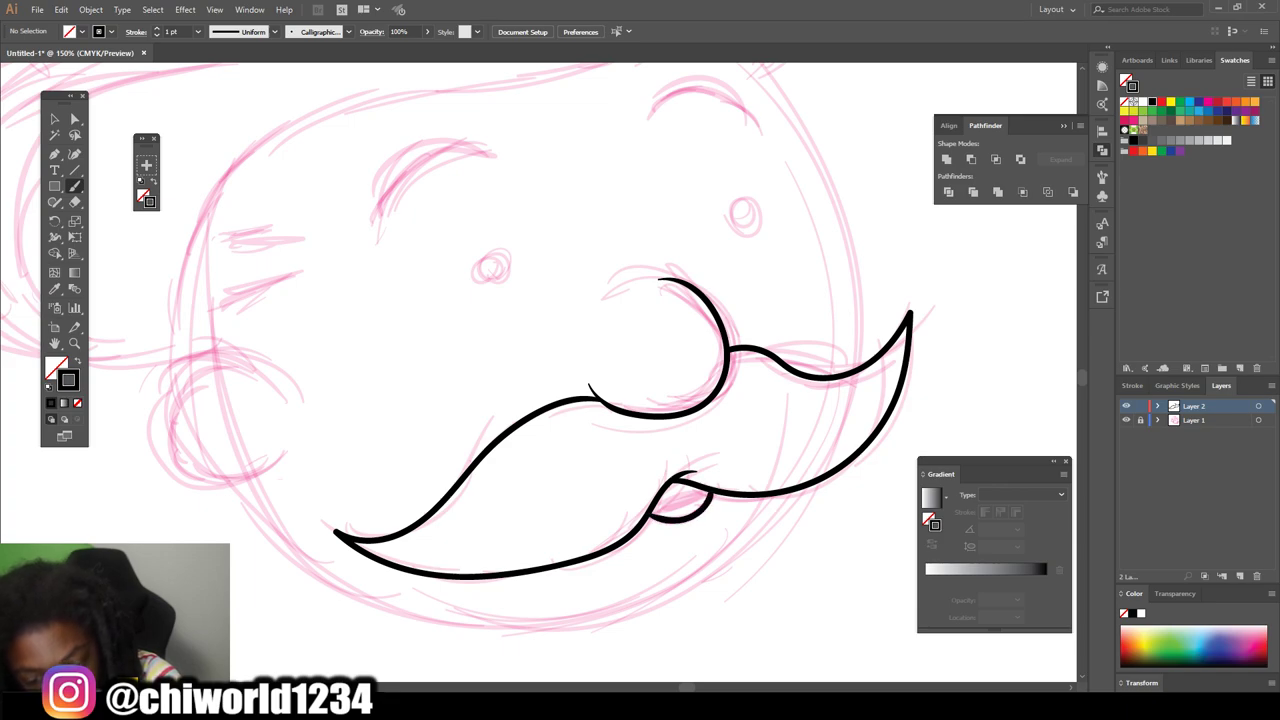
scroll(468, 377, "up", 2)
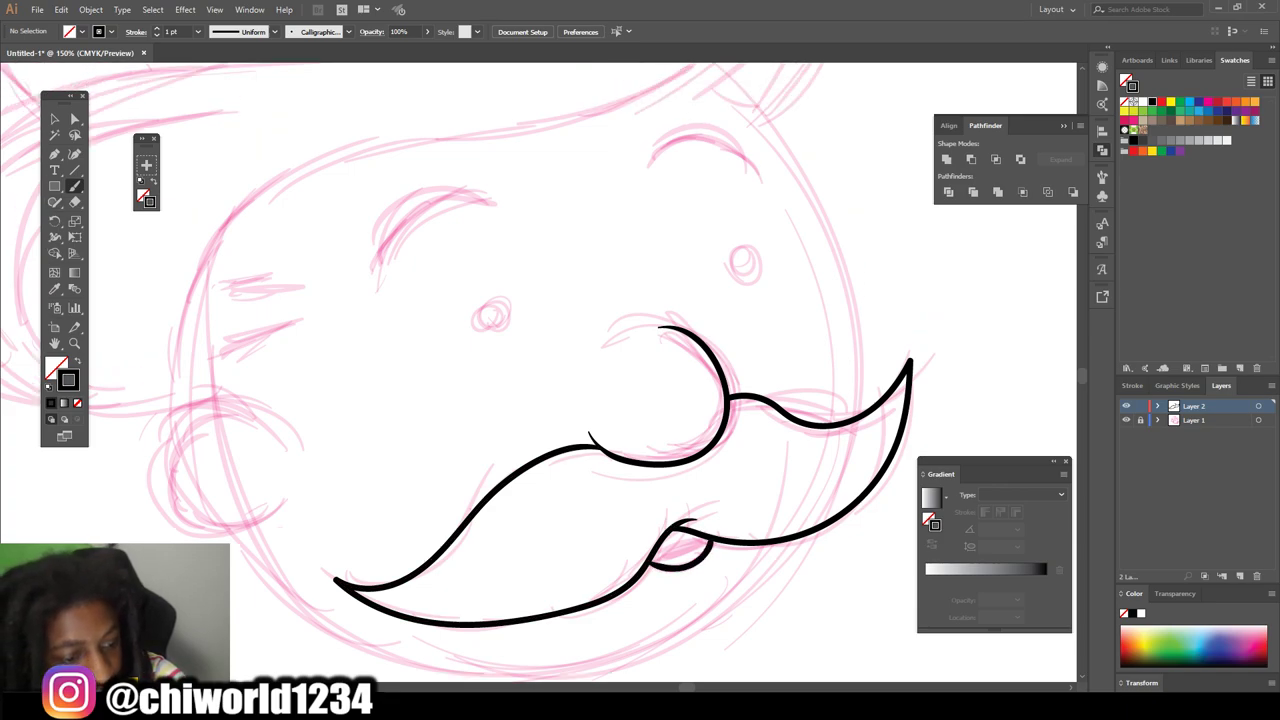
Ink both eyebrows and the right eye in black
left_click_drag(375, 263, 415, 209)
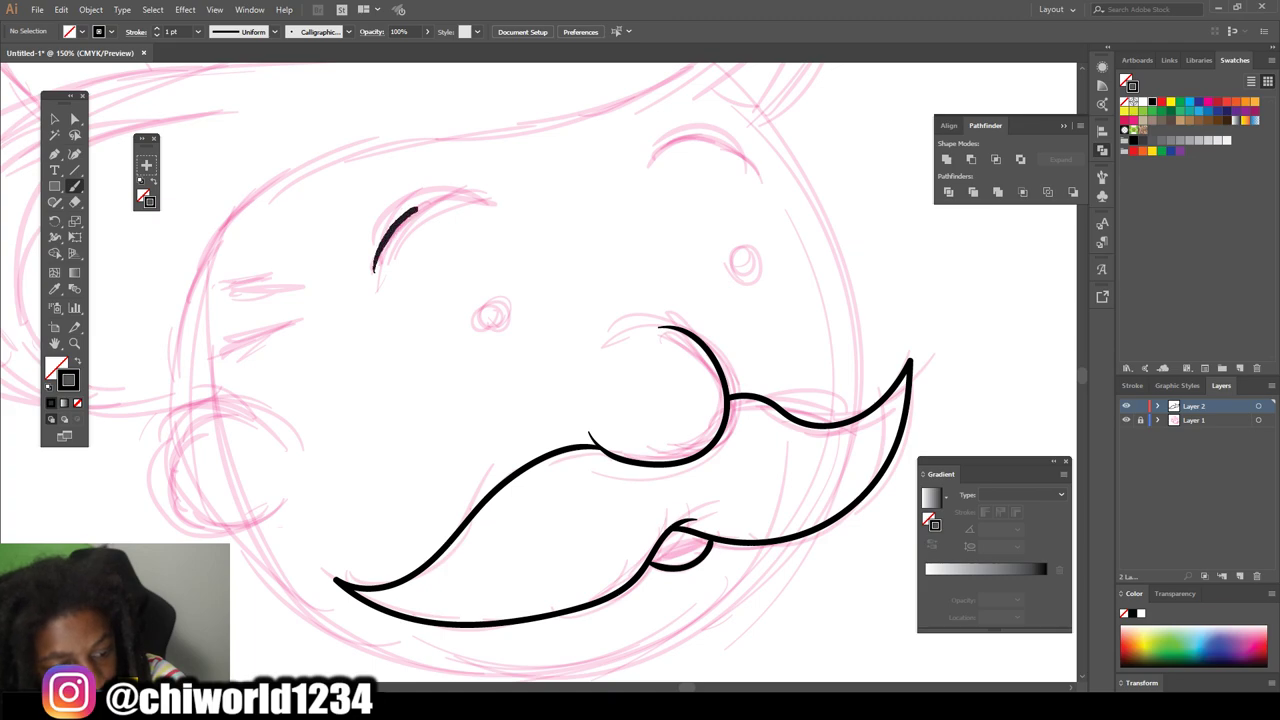
mouse_move(495, 207)
left_mouse_down()
mouse_move(462, 186)
mouse_move(410, 190)
mouse_move(377, 230)
left_mouse_up()
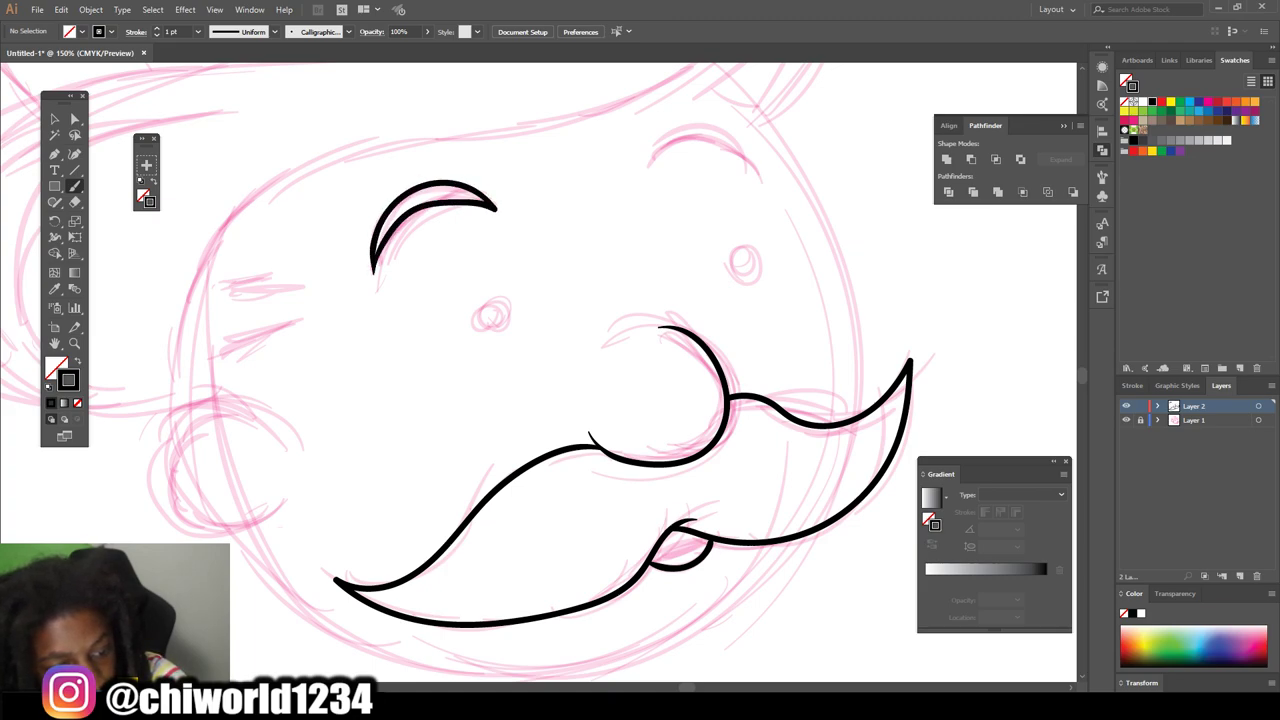
mouse_move(650, 160)
left_mouse_down()
mouse_move(664, 146)
mouse_move(740, 158)
mouse_move(752, 176)
mouse_move(708, 120)
left_mouse_up()
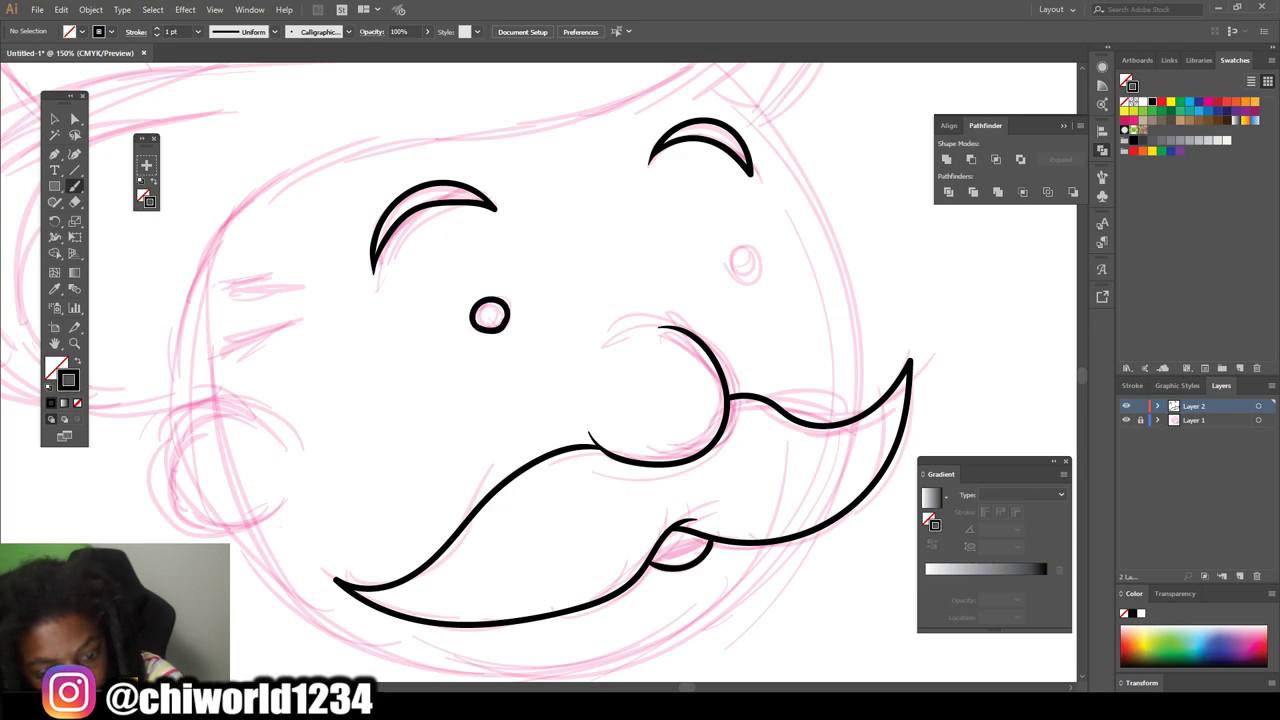
left_click_drag(738, 270, 736, 281)
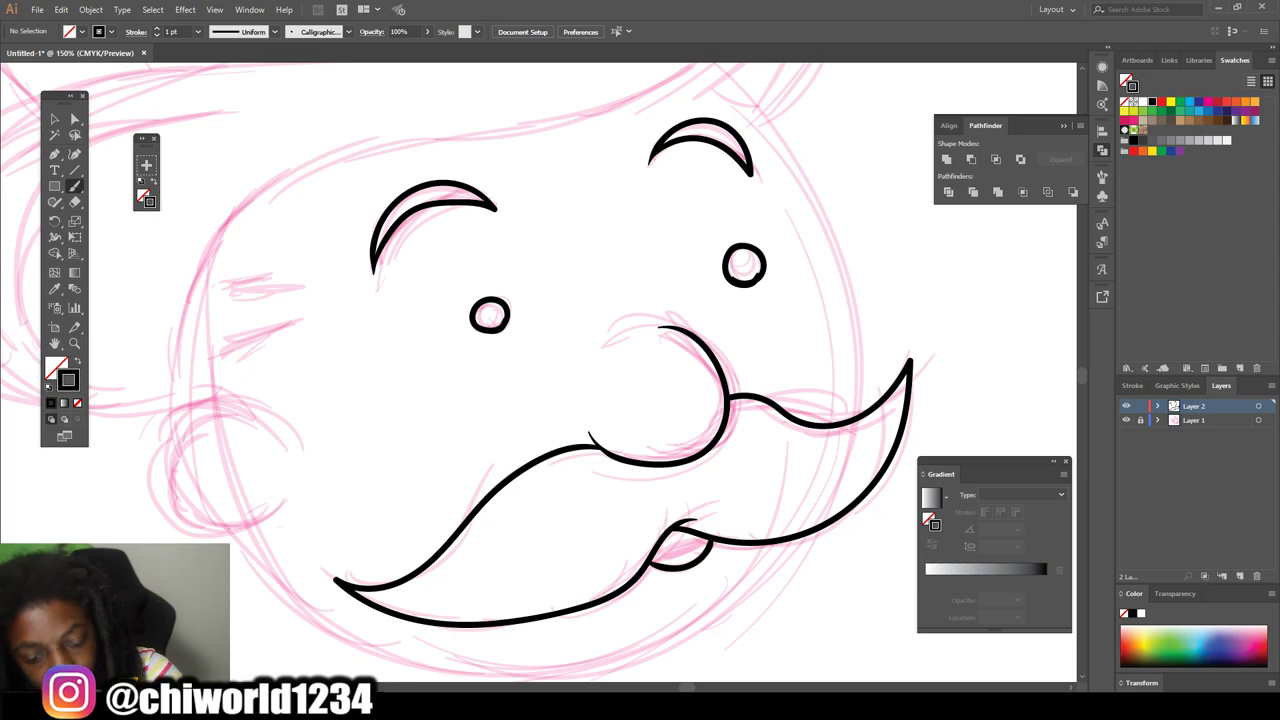
Ink a C-shaped ear and the jaw's chin line, then view the whole artboard
key("ctrl+minus")
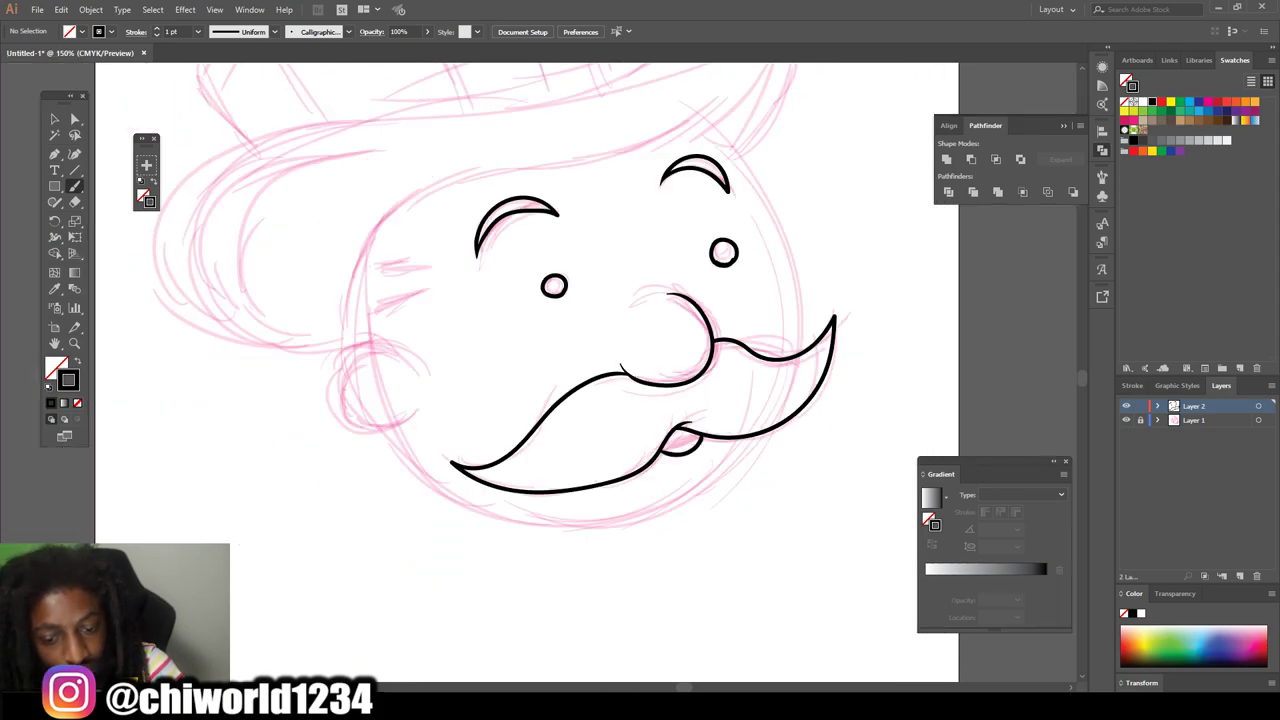
key("ctrl+equal")
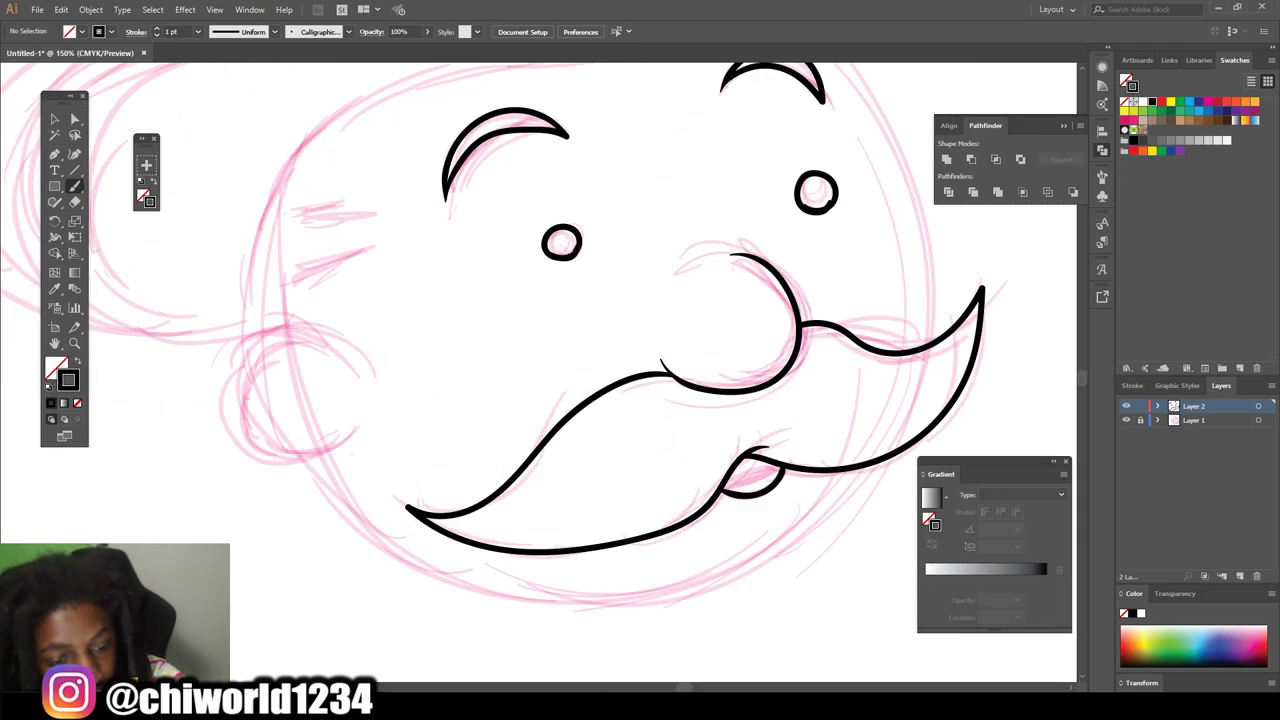
mouse_move(310, 337)
left_mouse_down()
mouse_move(244, 352)
mouse_move(223, 418)
mouse_move(275, 452)
mouse_move(340, 425)
left_mouse_up()
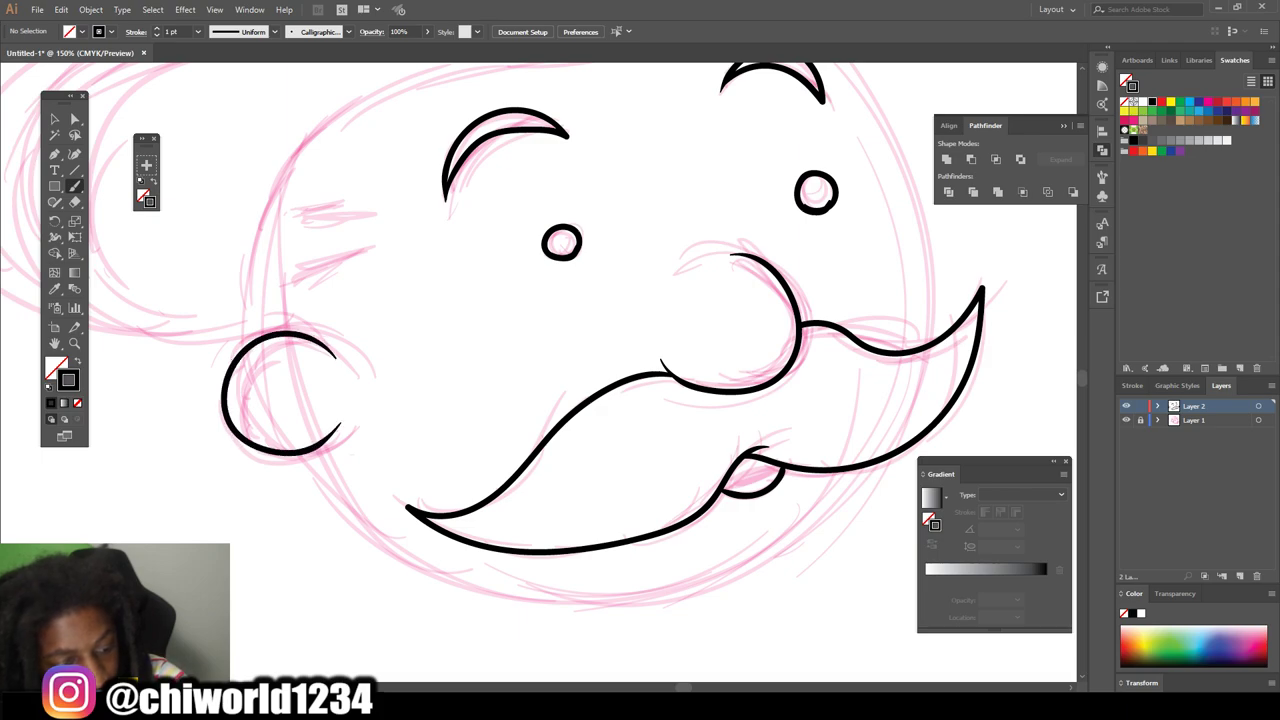
mouse_move(325, 478)
left_mouse_down()
mouse_move(398, 550)
mouse_move(534, 600)
mouse_move(702, 588)
mouse_move(818, 525)
mouse_move(877, 470)
left_mouse_up()
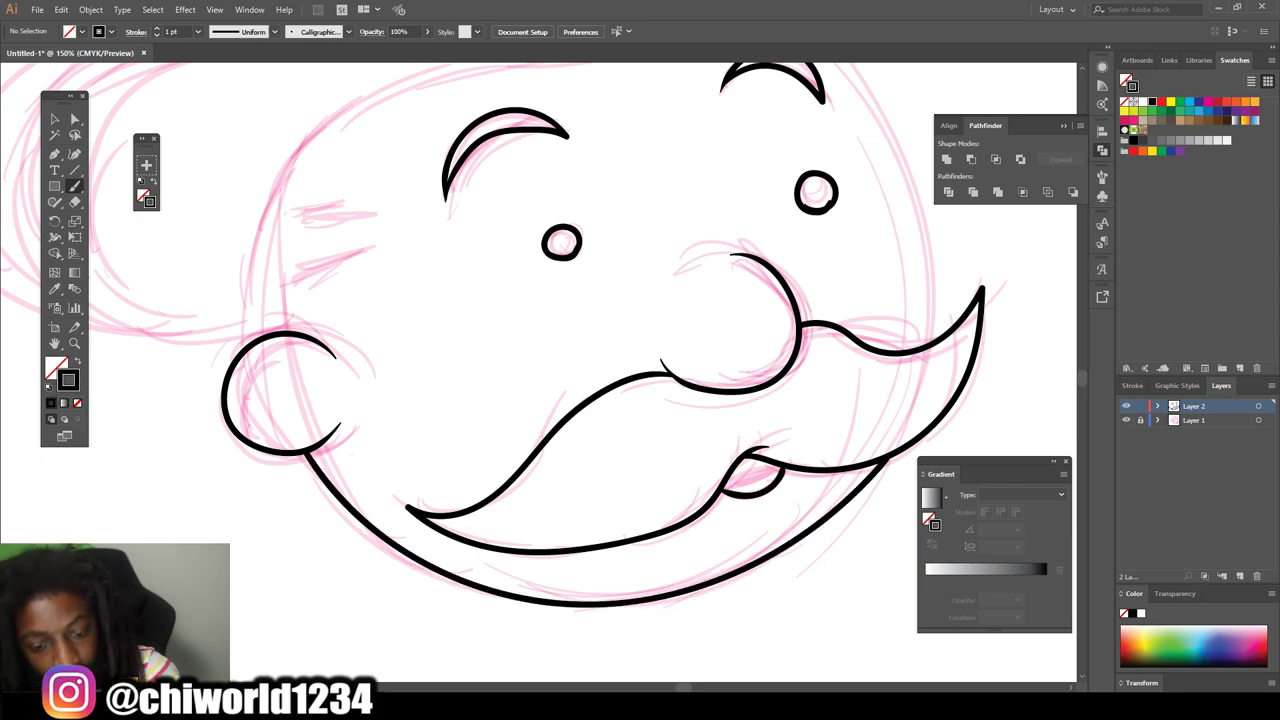
key("ctrl+0")
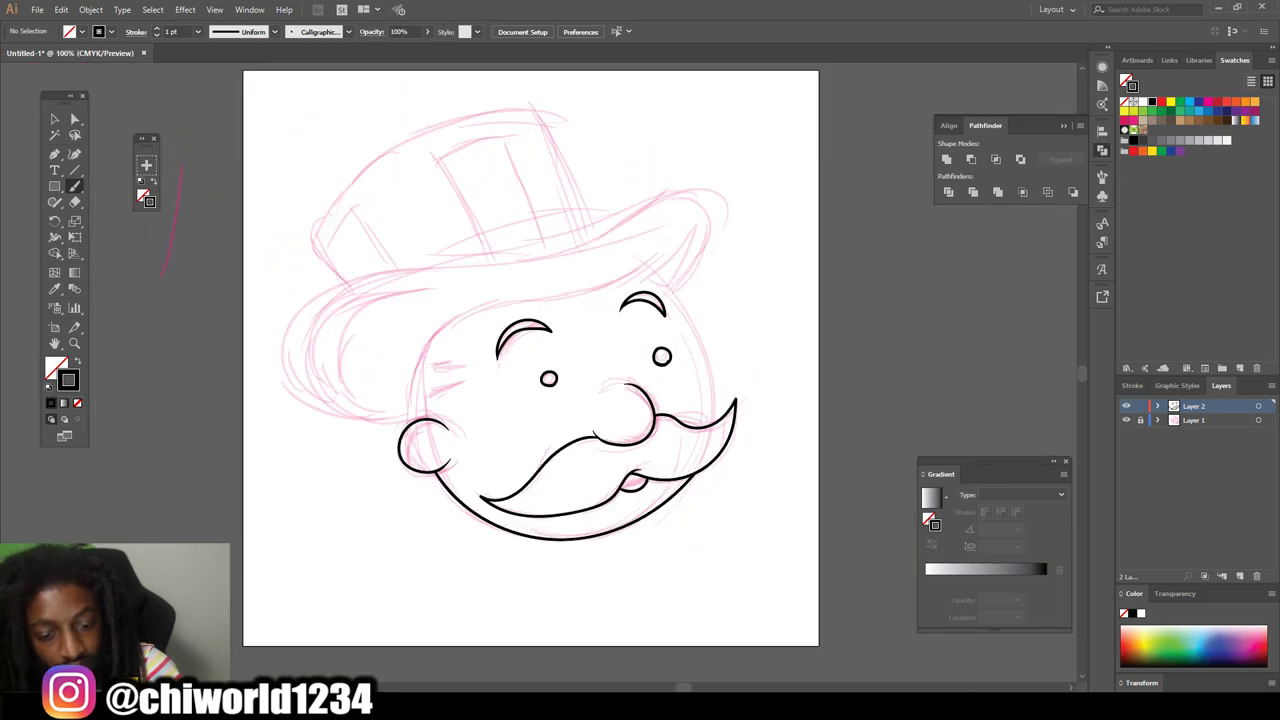
Ink the top of the head, starting from the ear
key("ctrl+plus")
key("ctrl+plus")
key("ctrl+plus")
scroll(460, 372, "up", 1)
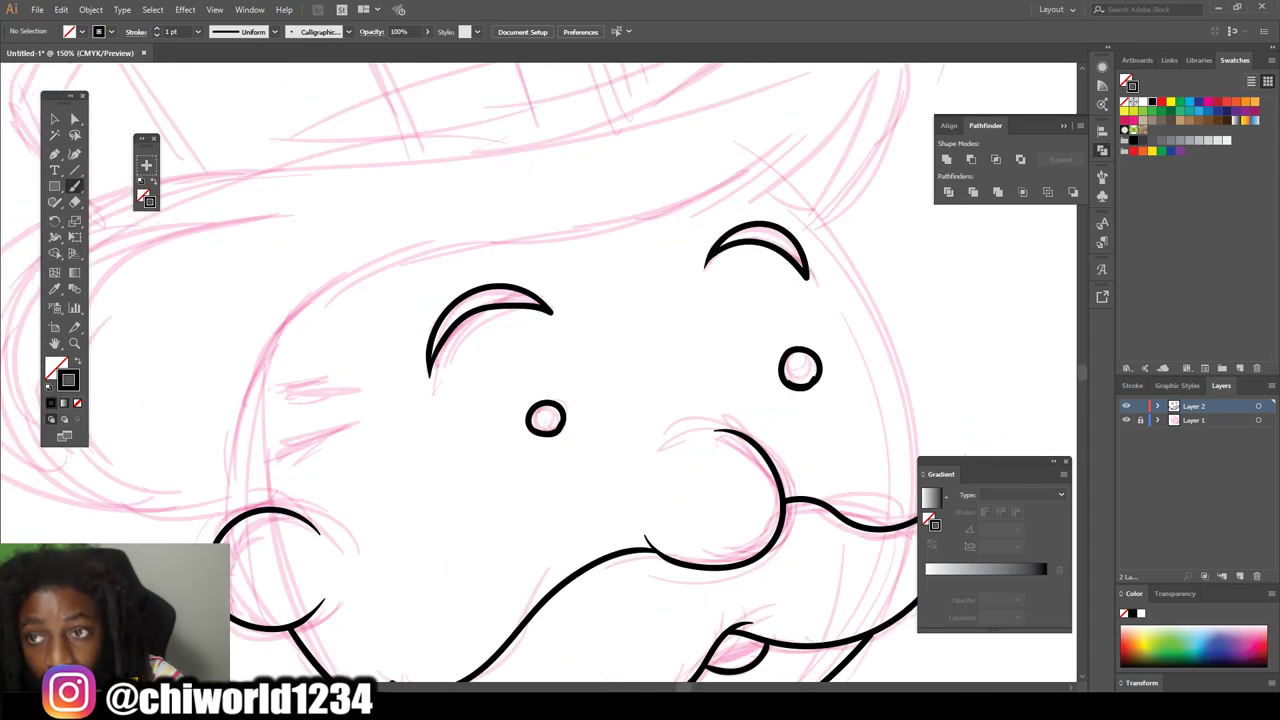
mouse_move(238, 514)
left_mouse_down()
mouse_move(417, 252)
mouse_move(672, 211)
mouse_move(836, 142)
left_mouse_up()
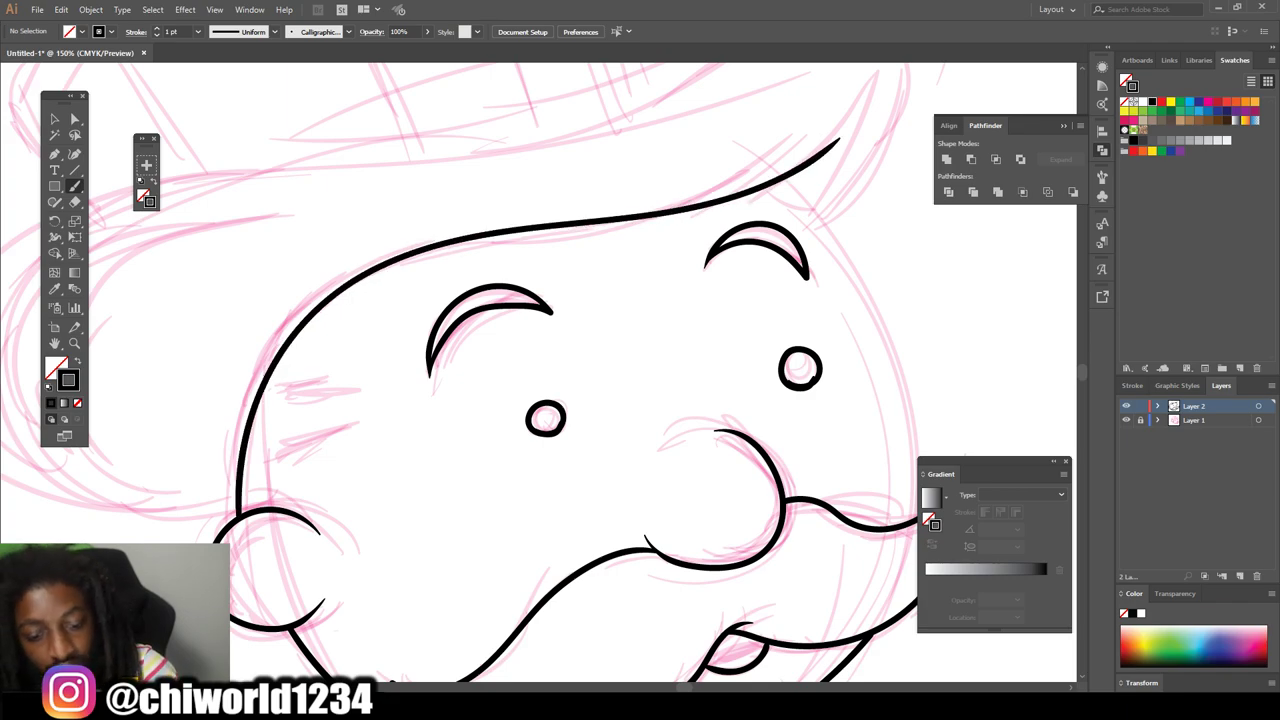
Ink the right side of the face
scroll(378, 318, "down", 2)
scroll(378, 318, "down", 2)
scroll(544, 330, "up", 4)
scroll(366, 375, "up", 1)
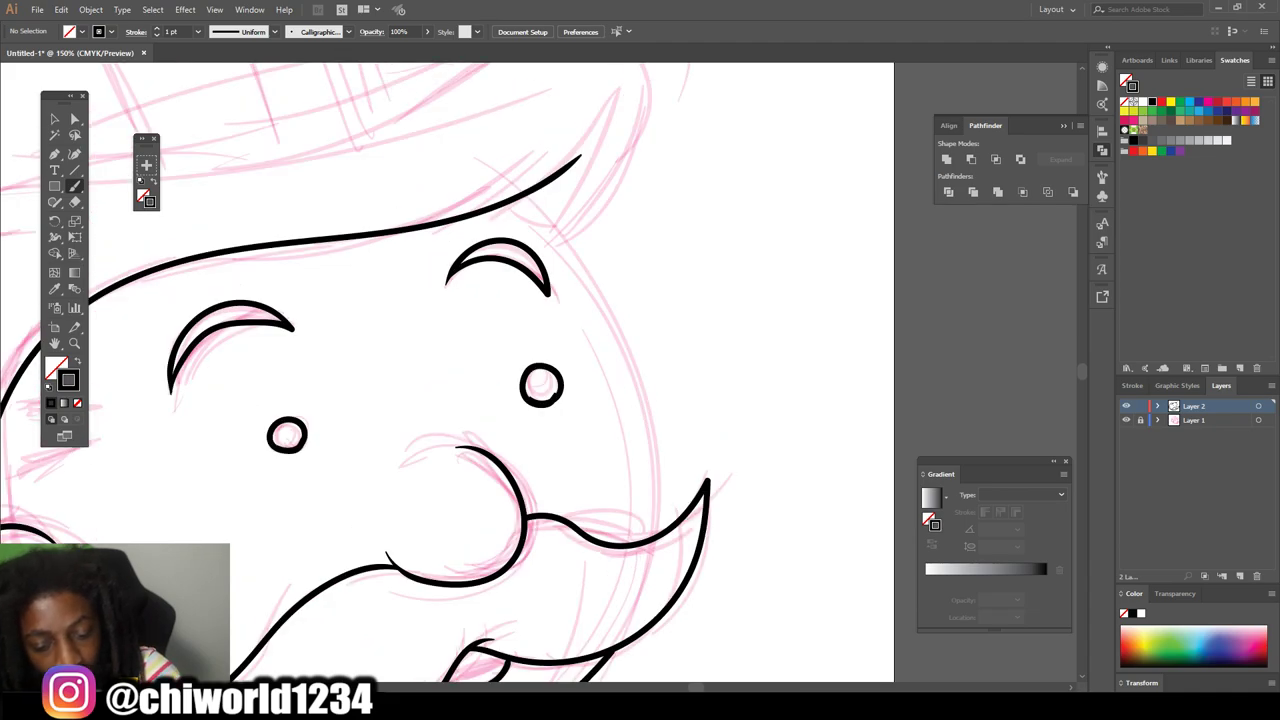
scroll(366, 375, "up", 1)
mouse_move(652, 554)
left_mouse_down()
mouse_move(645, 392)
mouse_move(592, 288)
mouse_move(540, 232)
left_mouse_up()
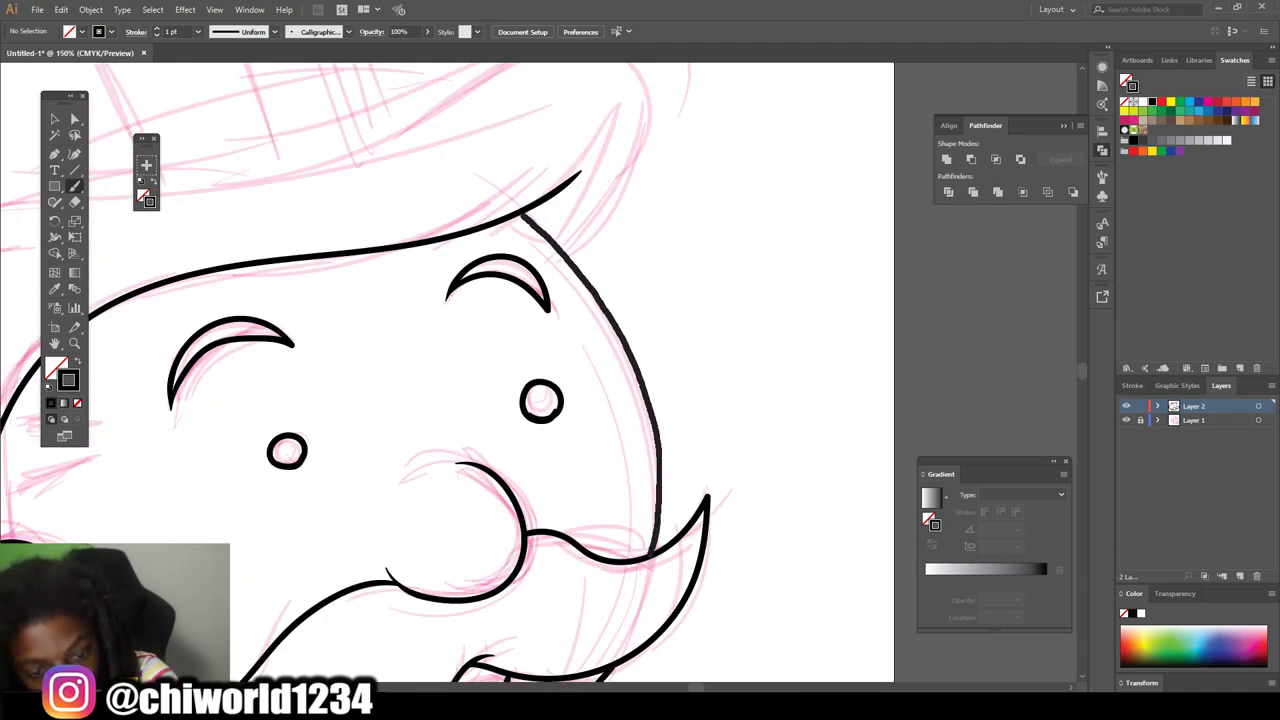
Ink the curve of the hat brim sweeping over the head
scroll(609, 375, "down", 1)
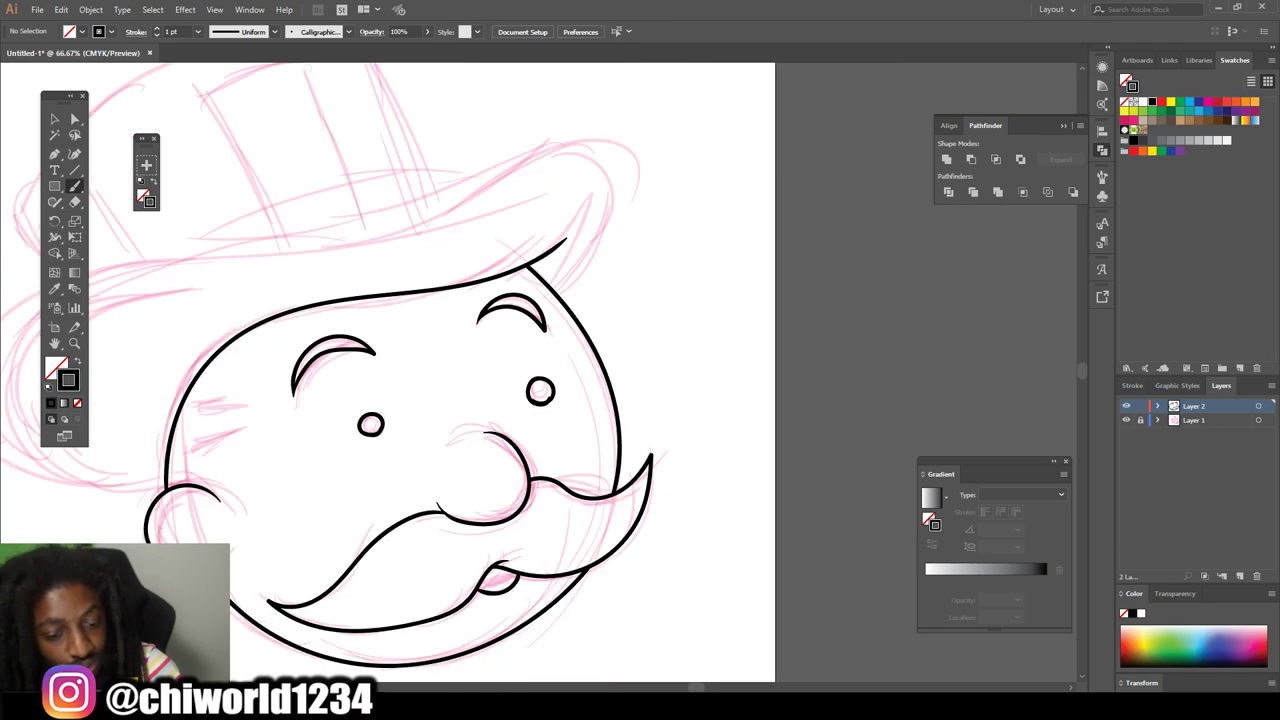
scroll(609, 375, "down", 2)
scroll(482, 388, "up", 1)
scroll(482, 388, "up", 2)
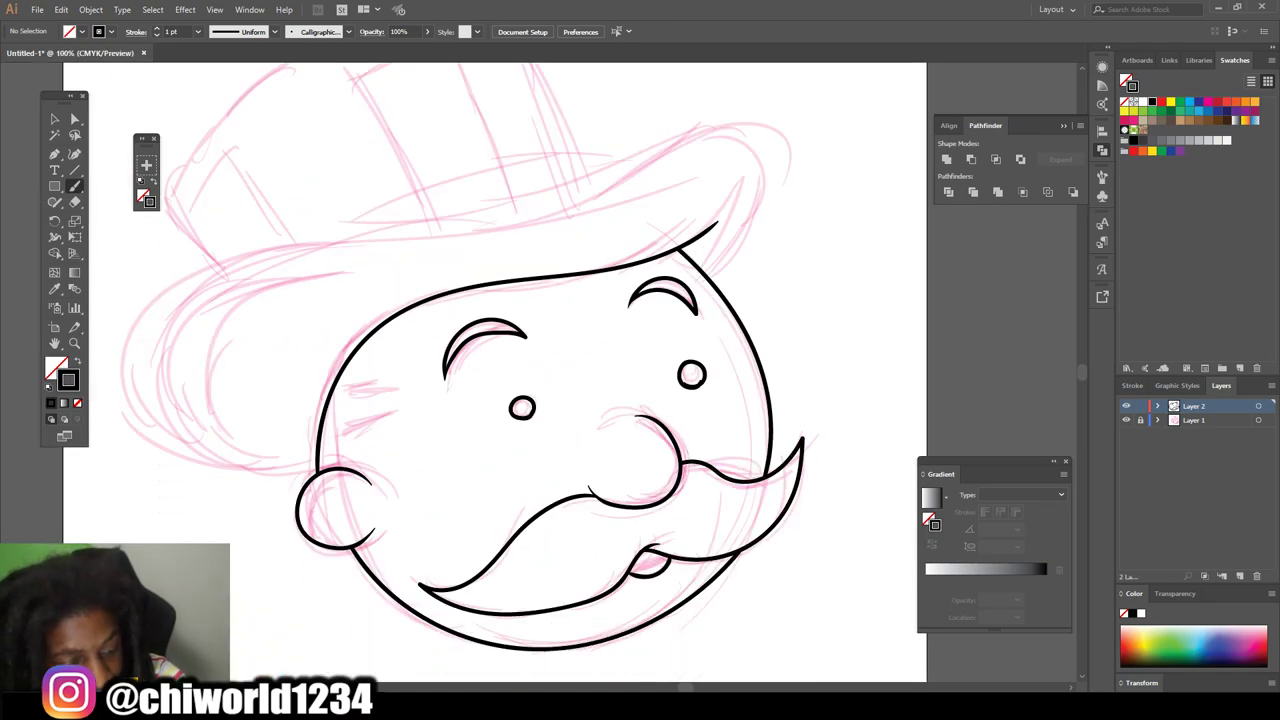
mouse_move(312, 479)
left_mouse_down()
mouse_move(184, 463)
mouse_move(139, 418)
mouse_move(131, 347)
mouse_move(178, 278)
mouse_move(278, 243)
mouse_move(502, 224)
mouse_move(744, 120)
mouse_move(756, 224)
left_mouse_up()
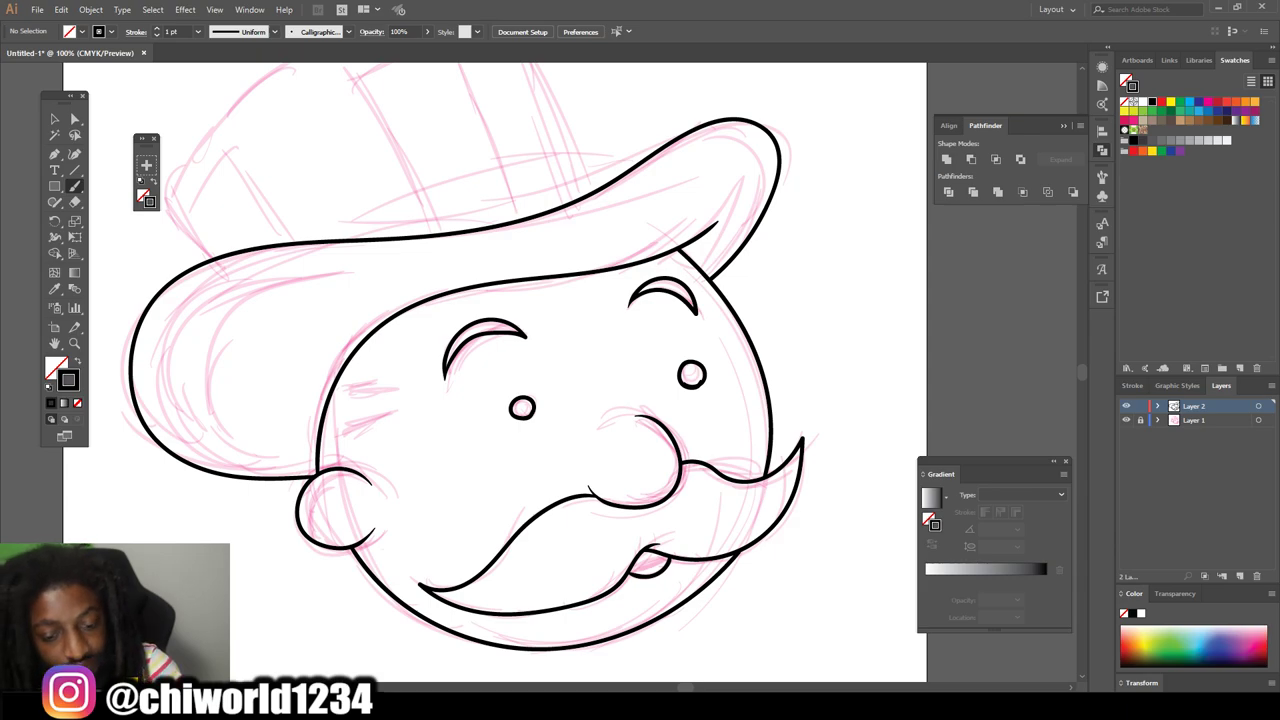
Ink the left and right sides of the hat crown
scroll(630, 540, "down", 2)
scroll(816, 323, "up", 2)
scroll(816, 323, "up", 2)
scroll(816, 323, "up", 3)
scroll(816, 323, "up", 1)
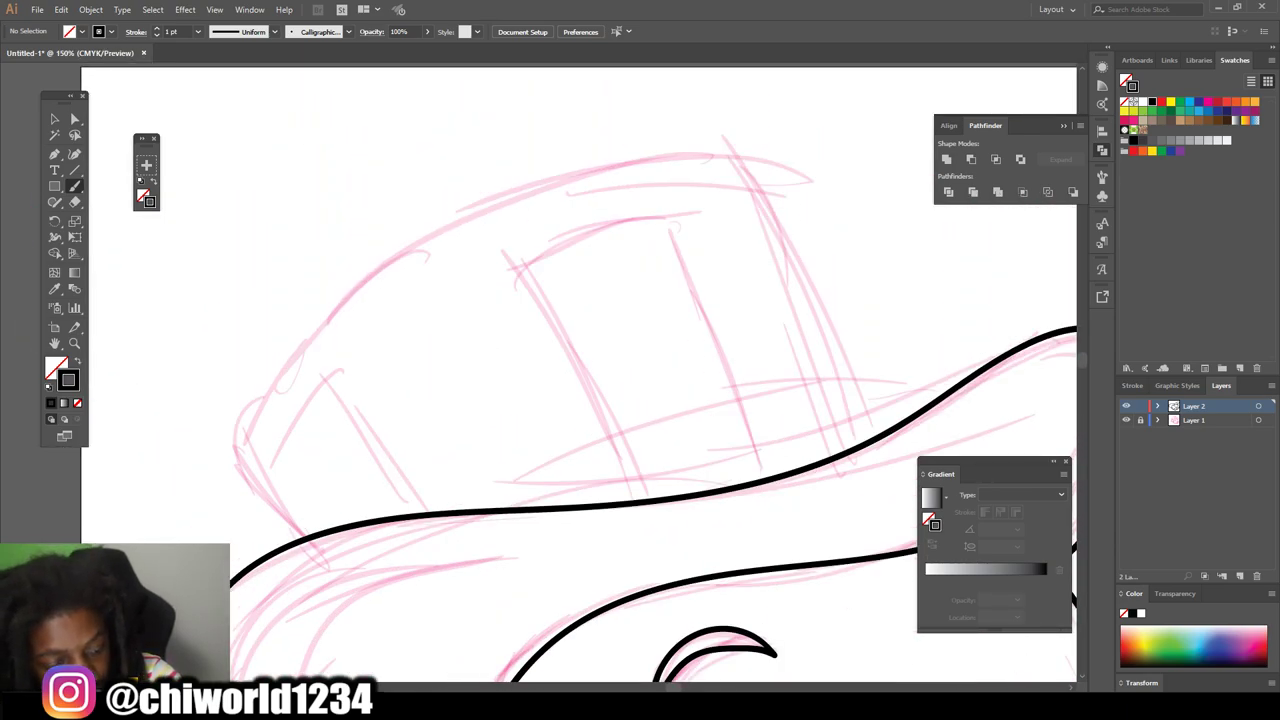
mouse_move(293, 525)
left_mouse_down()
mouse_move(233, 445)
mouse_move(314, 286)
mouse_move(471, 194)
mouse_move(663, 140)
mouse_move(737, 138)
mouse_move(872, 438)
left_mouse_up()
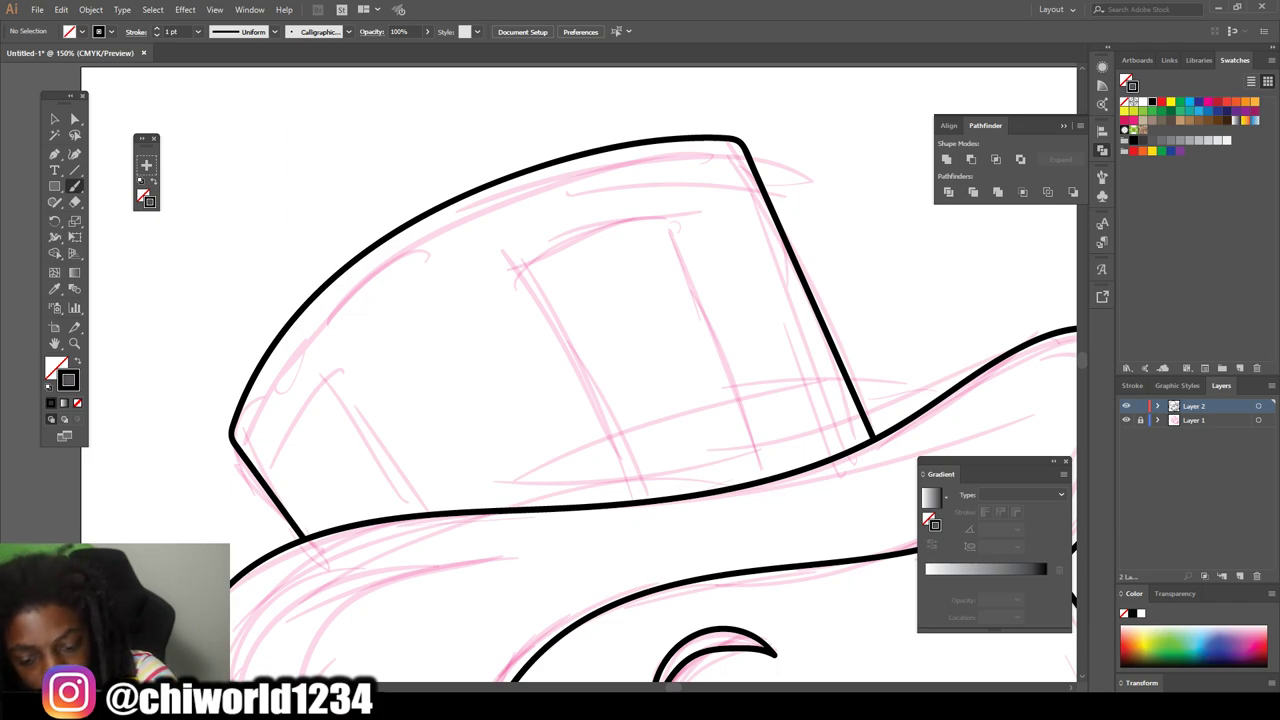
mouse_move(762, 481)
left_mouse_down()
mouse_move(656, 224)
mouse_move(524, 242)
mouse_move(638, 495)
left_mouse_up()
Zoom out to review the outlined hat, then zoom back in on it
key("ctrl+minus")
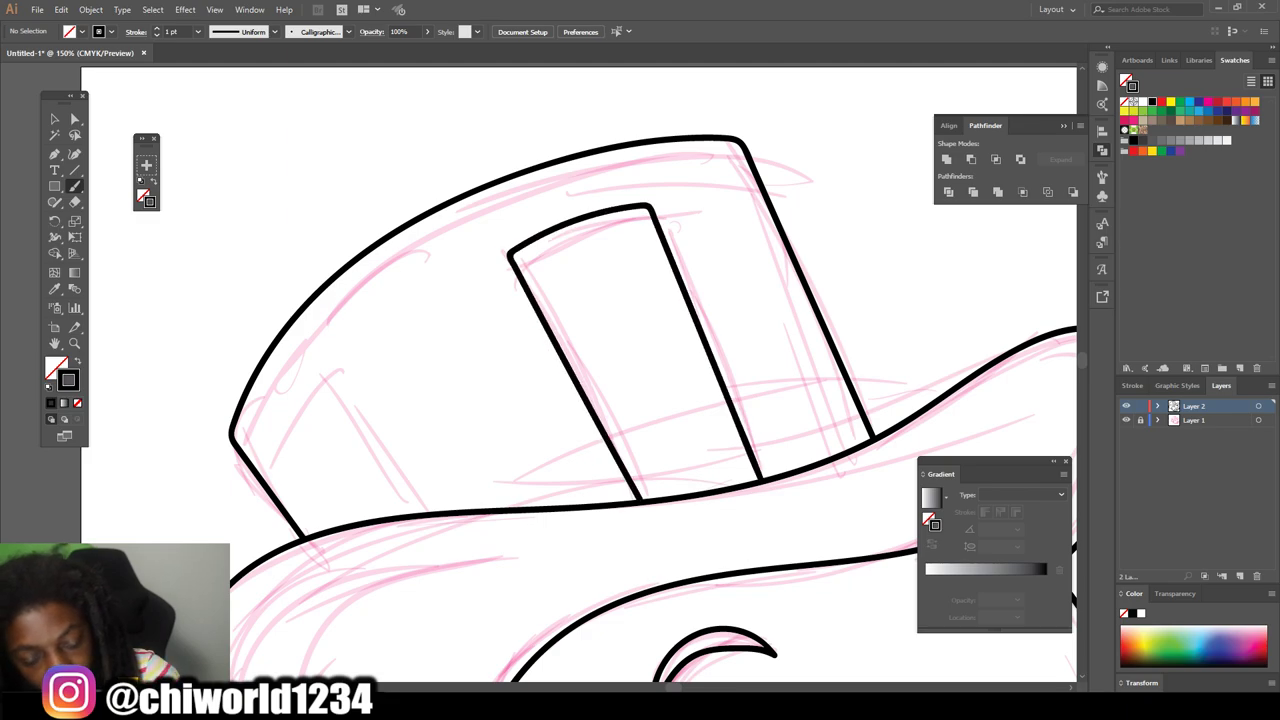
key("ctrl+minus")
key("ctrl+plus")
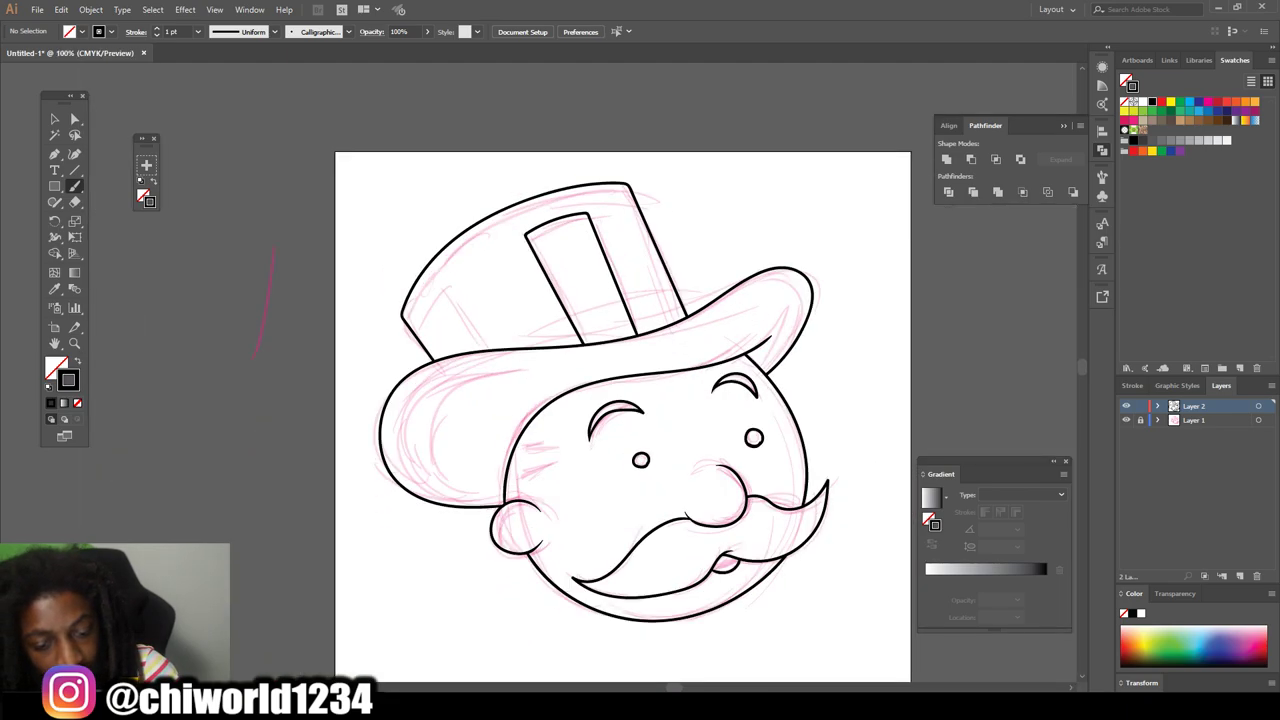
key("ctrl+plus")
key("ctrl+plus")
scroll(667, 370, "down", 1)
Ink the hair curl under the brim, and briefly hide the sketch to check it
mouse_move(527, 560)
left_mouse_down()
mouse_move(548, 296)
mouse_move(422, 358)
mouse_move(398, 476)
mouse_move(456, 542)
mouse_move(520, 562)
left_mouse_up()
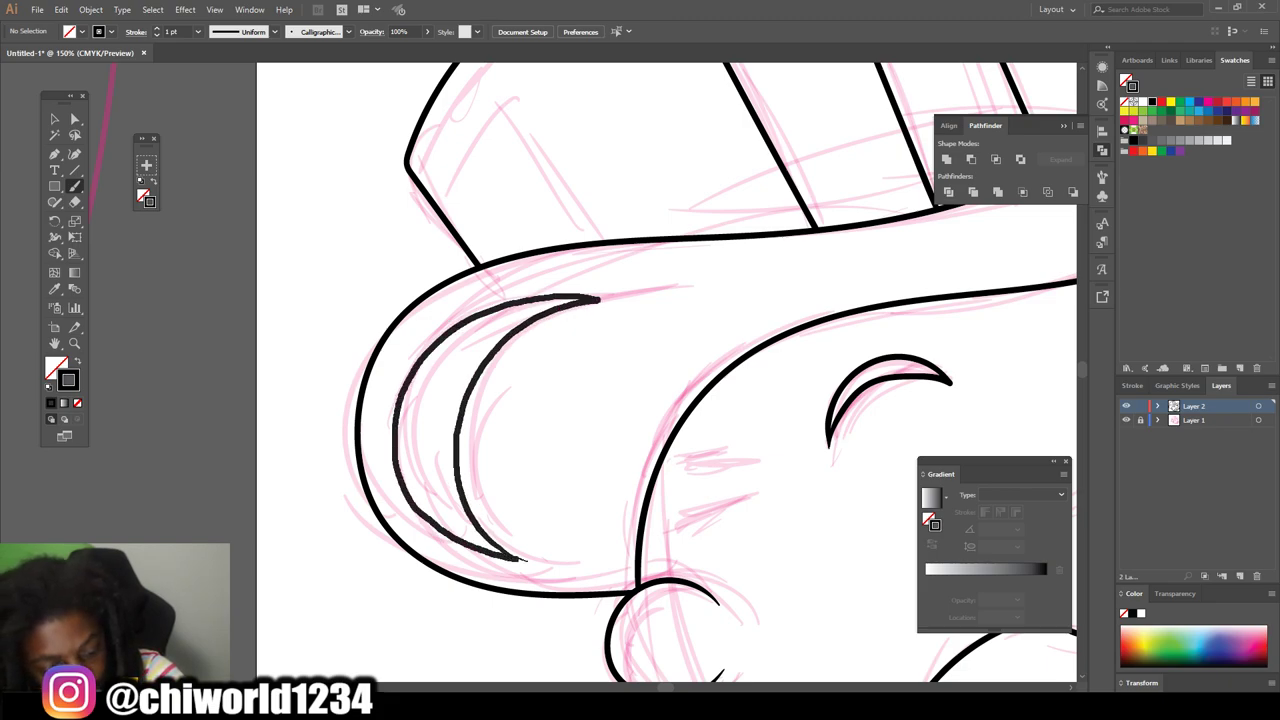
key("ctrl+minus")
key("ctrl+minus")
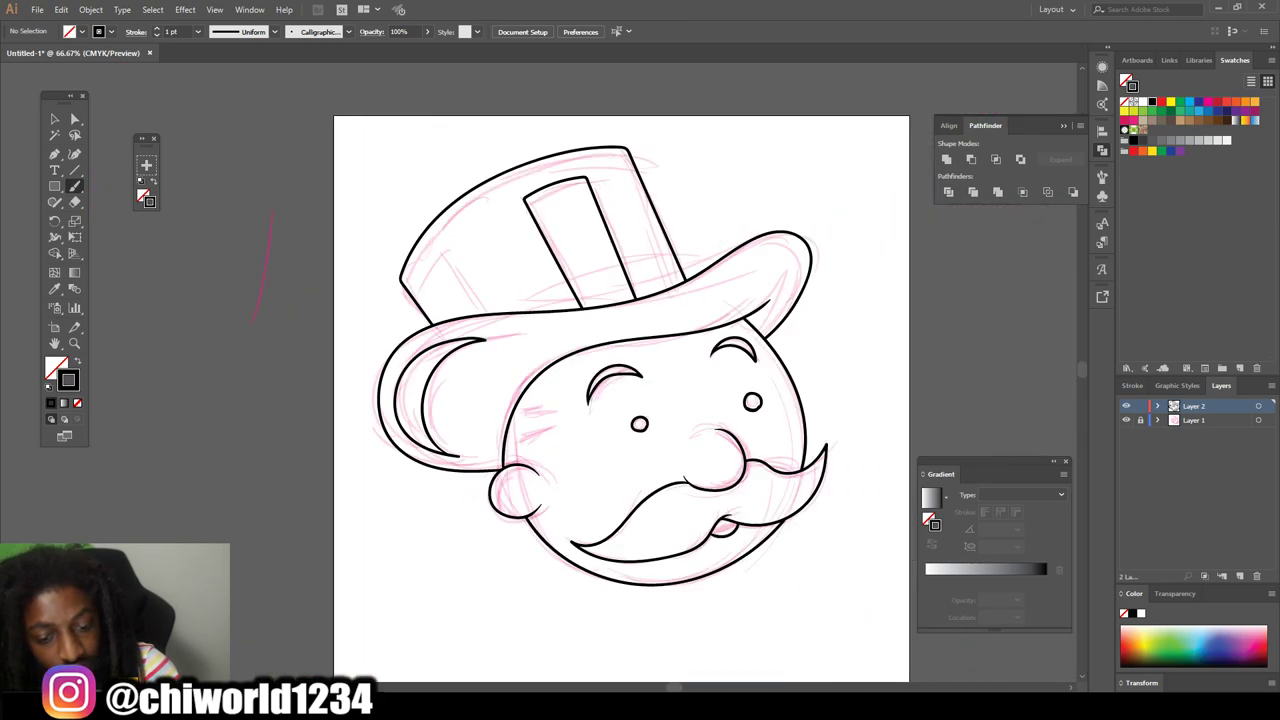
scroll(574, 374, "down", 1)
scroll(574, 374, "left", 2)
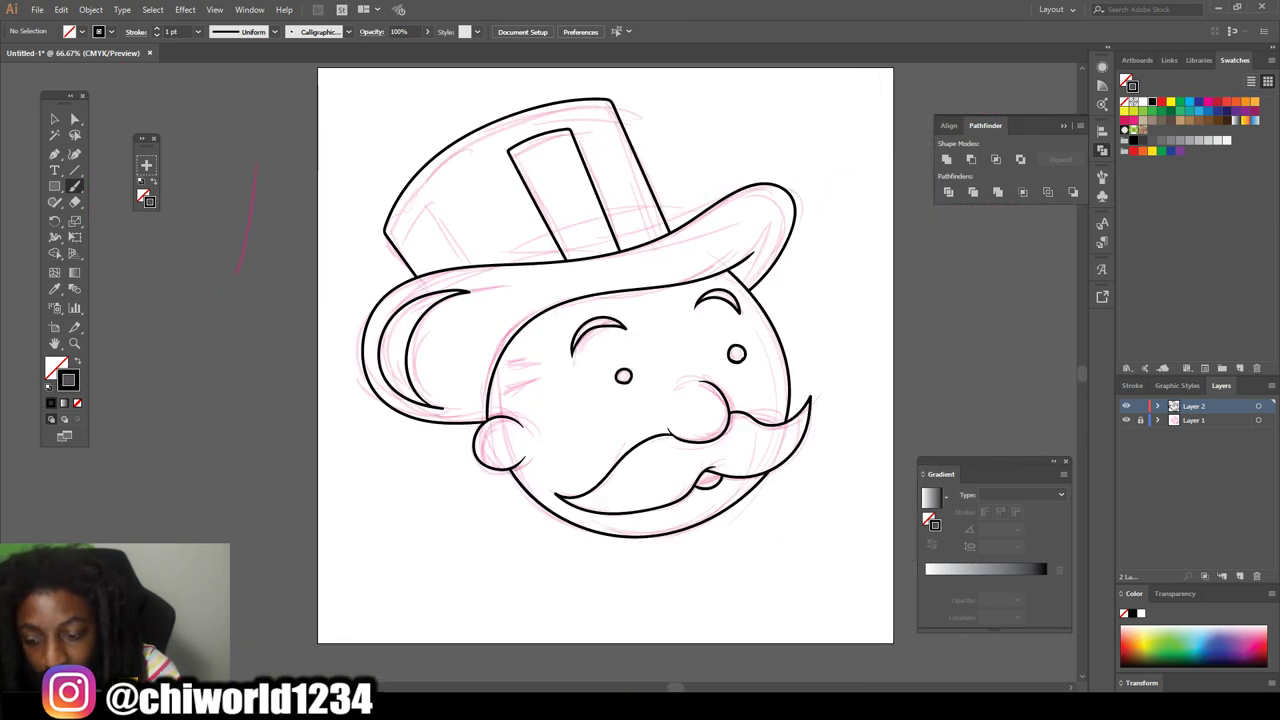
left_click(1126, 420)
left_click(1126, 420)
Ink the lower and upper elongated marks beside the left eyebrow
key("ctrl+1")
key("ctrl+equal")
key("ctrl+equal")
key("ctrl+equal")
scroll(540, 375, "down", 1)
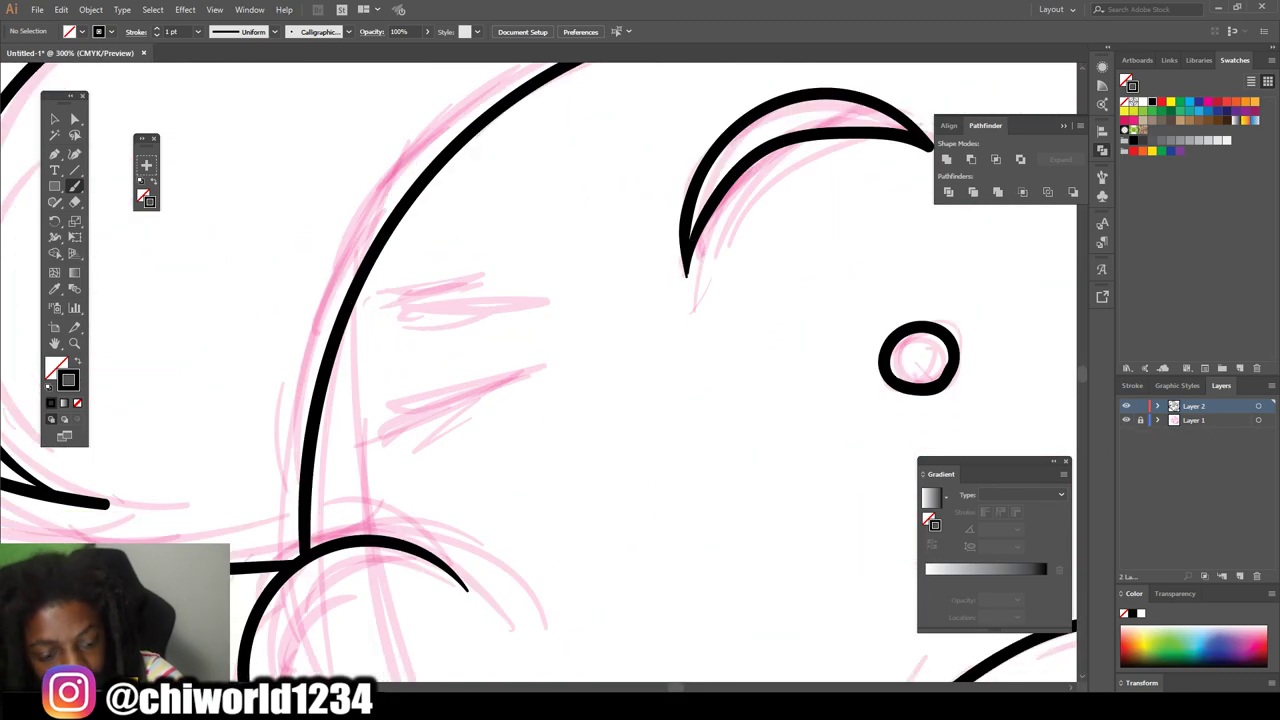
mouse_move(482, 400)
left_mouse_down()
mouse_move(522, 364)
mouse_move(391, 402)
mouse_move(456, 418)
mouse_move(486, 398)
left_mouse_up()
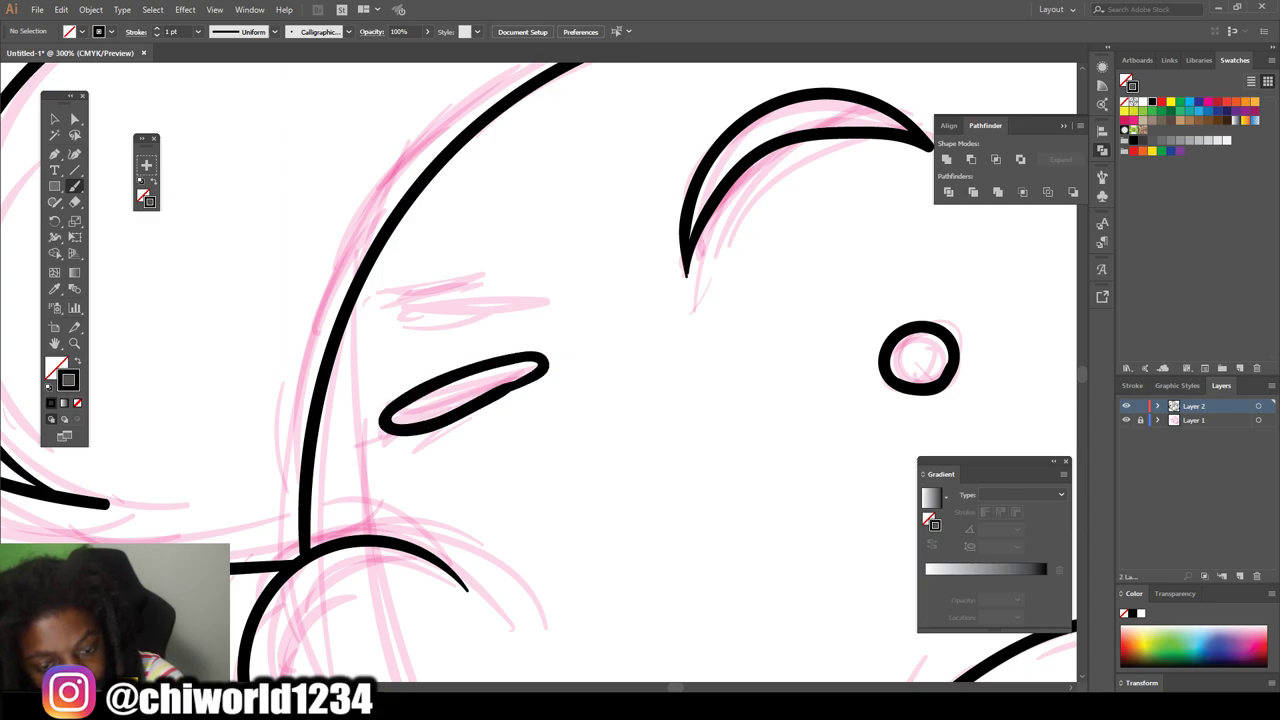
mouse_move(507, 287)
left_mouse_down()
mouse_move(466, 286)
mouse_move(400, 318)
mouse_move(530, 318)
mouse_move(500, 284)
mouse_move(458, 286)
left_mouse_up()
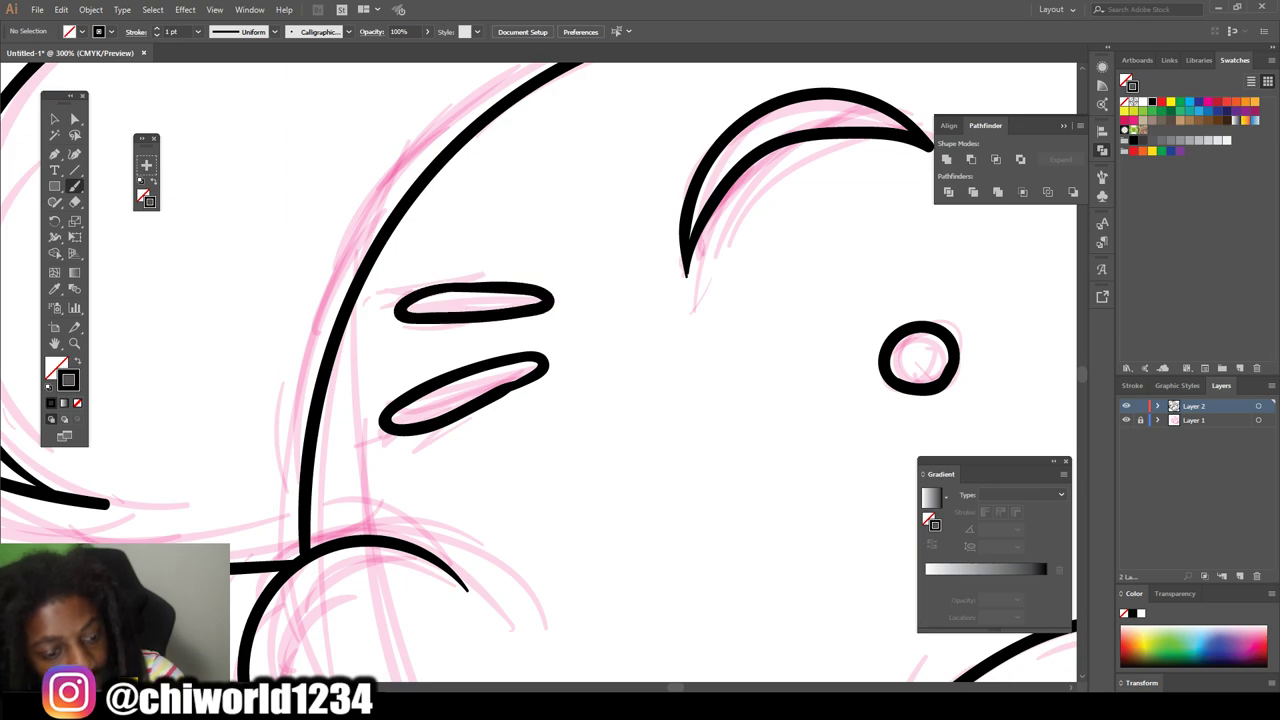
Switch to freehand shape drawing with black fill and no outline
left_click(55, 201)
key("n")
key("shift+x")
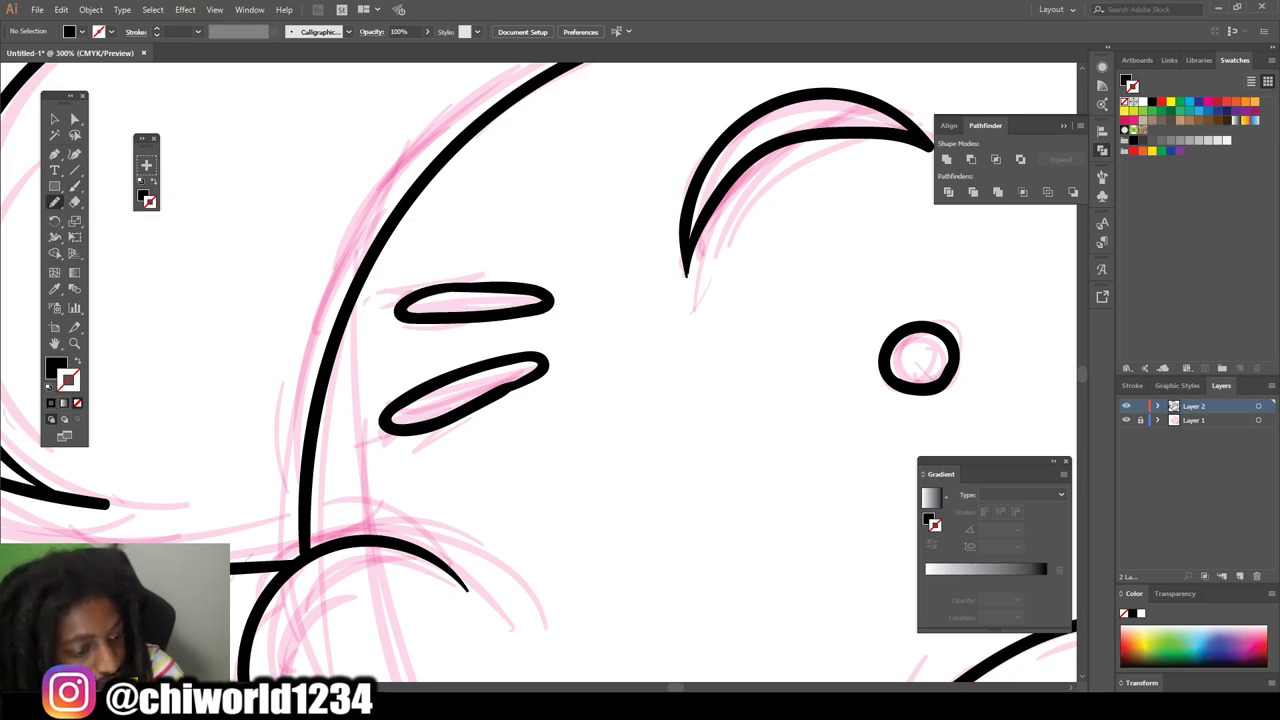
Fill the lower mark and the upper cheek dash solid black
scroll(543, 328, "down", 2)
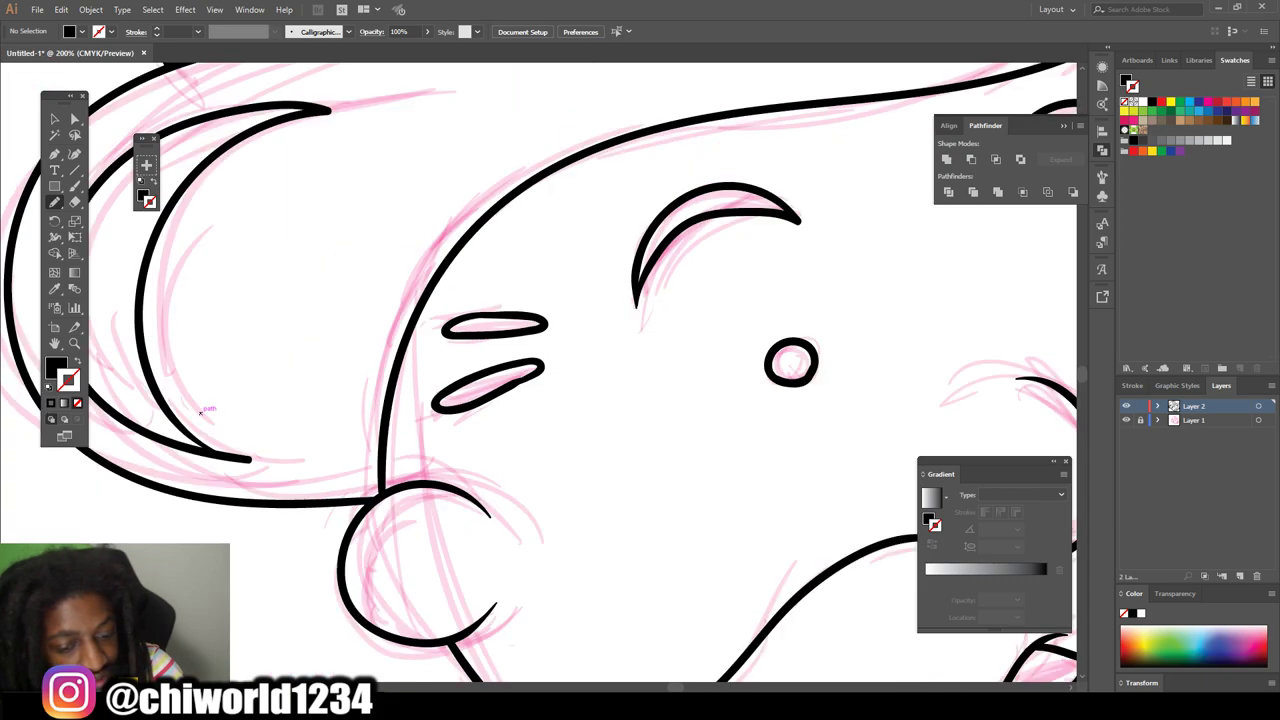
scroll(543, 328, "up", 3)
scroll(543, 328, "up", 1)
mouse_move(520, 430)
left_mouse_down()
mouse_move(233, 512)
mouse_move(520, 430)
left_mouse_up()
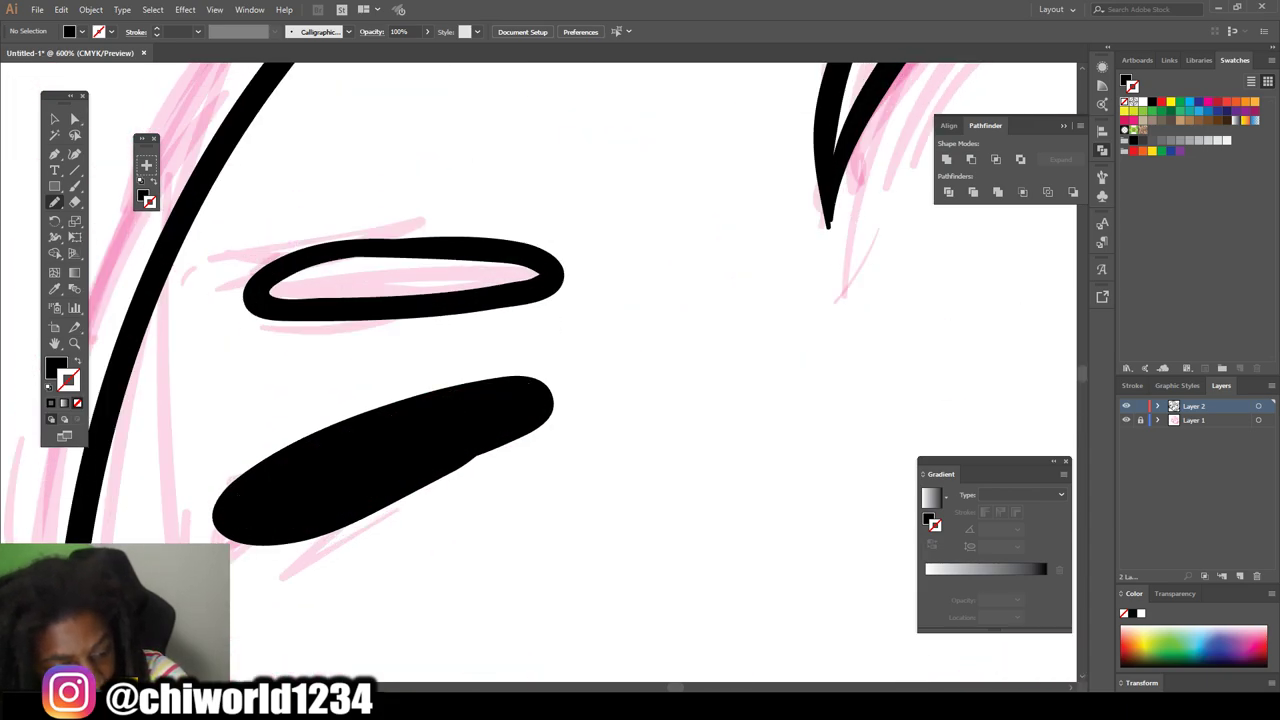
left_click_drag(262, 296, 272, 282)
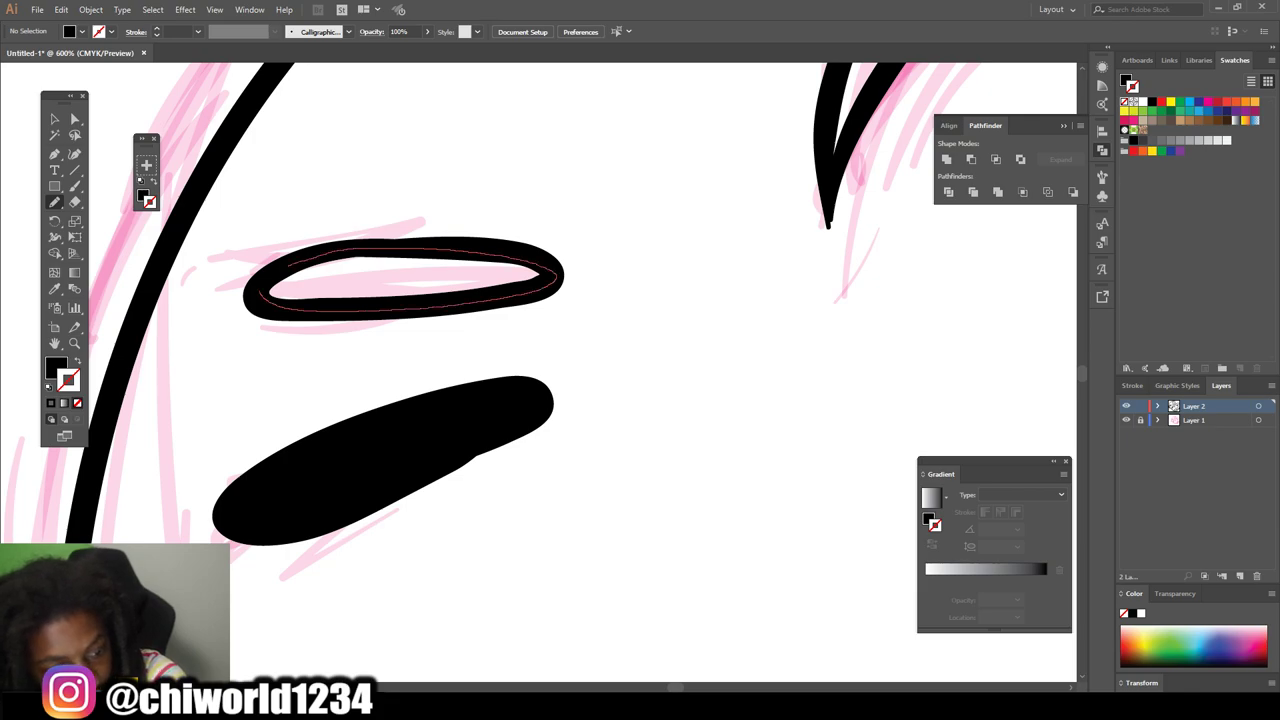
Fill the right eye ring solid black and touch up its fill
key("ctrl+minus")
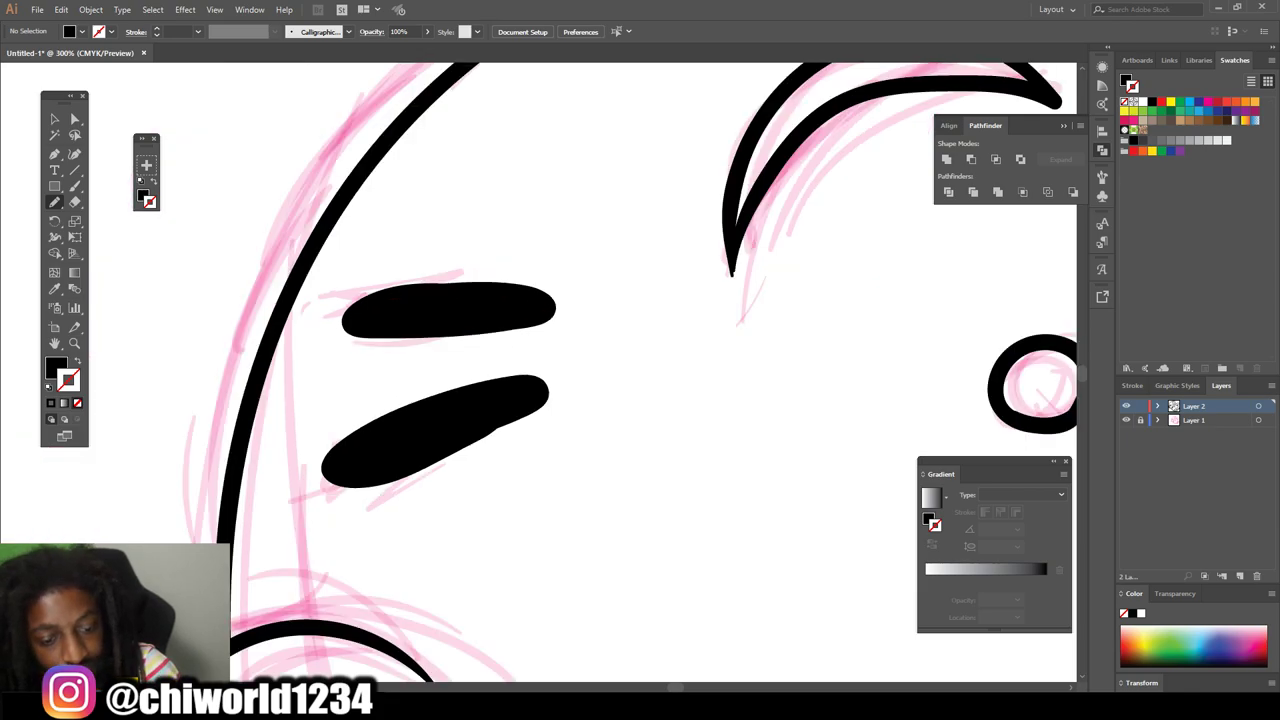
key("ctrl+minus")
scroll(539, 372, "right", 3)
scroll(539, 372, "up", 3)
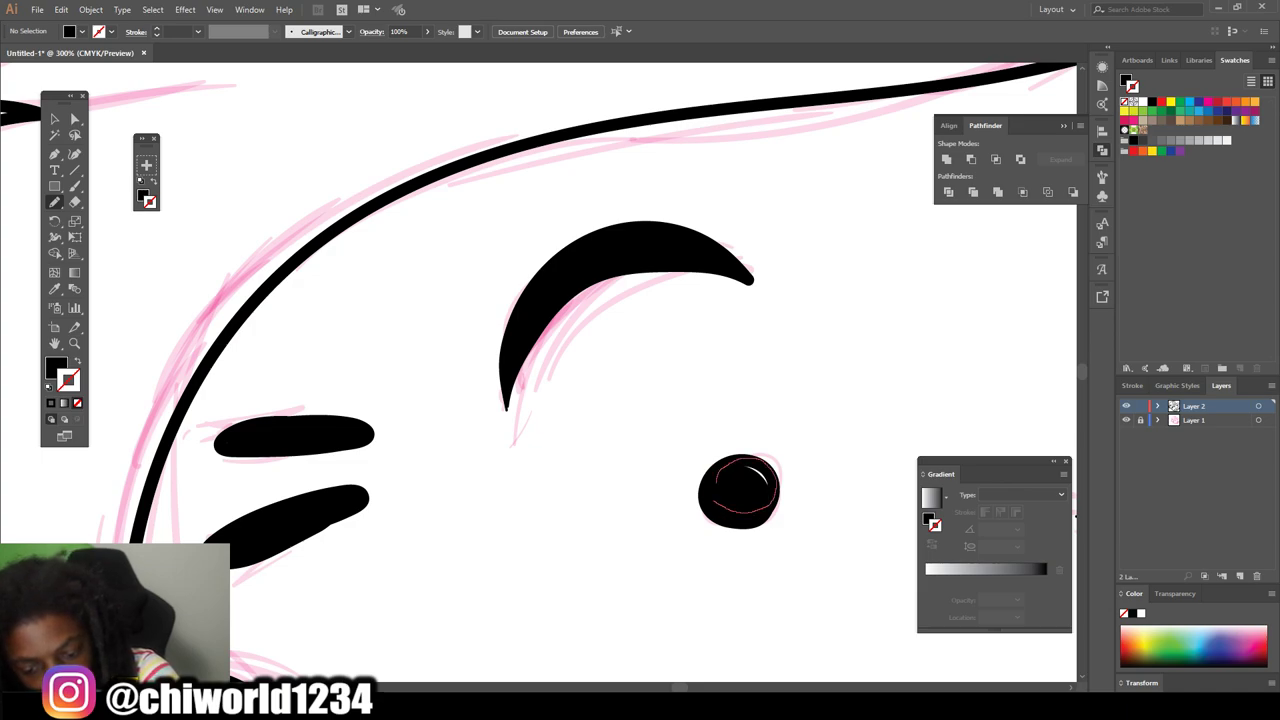
key("ctrl+1")
scroll(634, 371, "up", 4)
left_click_drag(634, 380, 716, 430)
left_click_drag(645, 375, 715, 425)
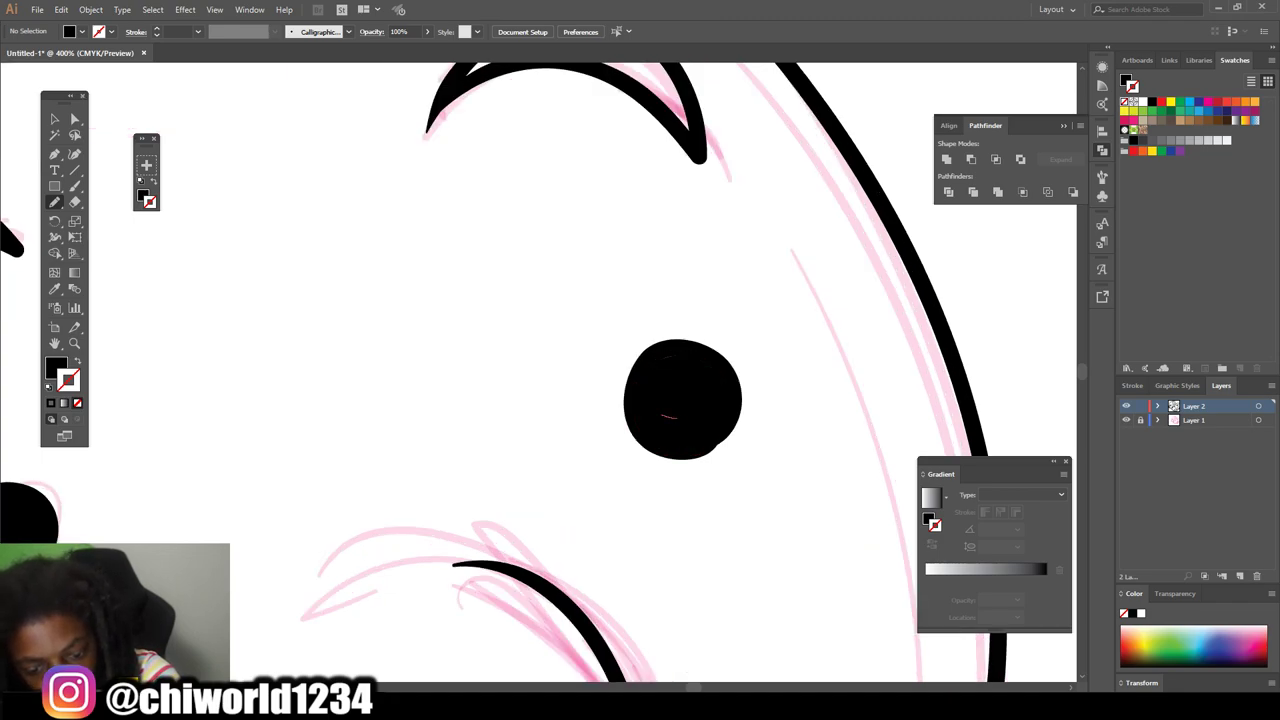
left_click_drag(663, 360, 700, 386)
Fill the mouth shape under the mustache solid black
scroll(682, 400, "up", 2)
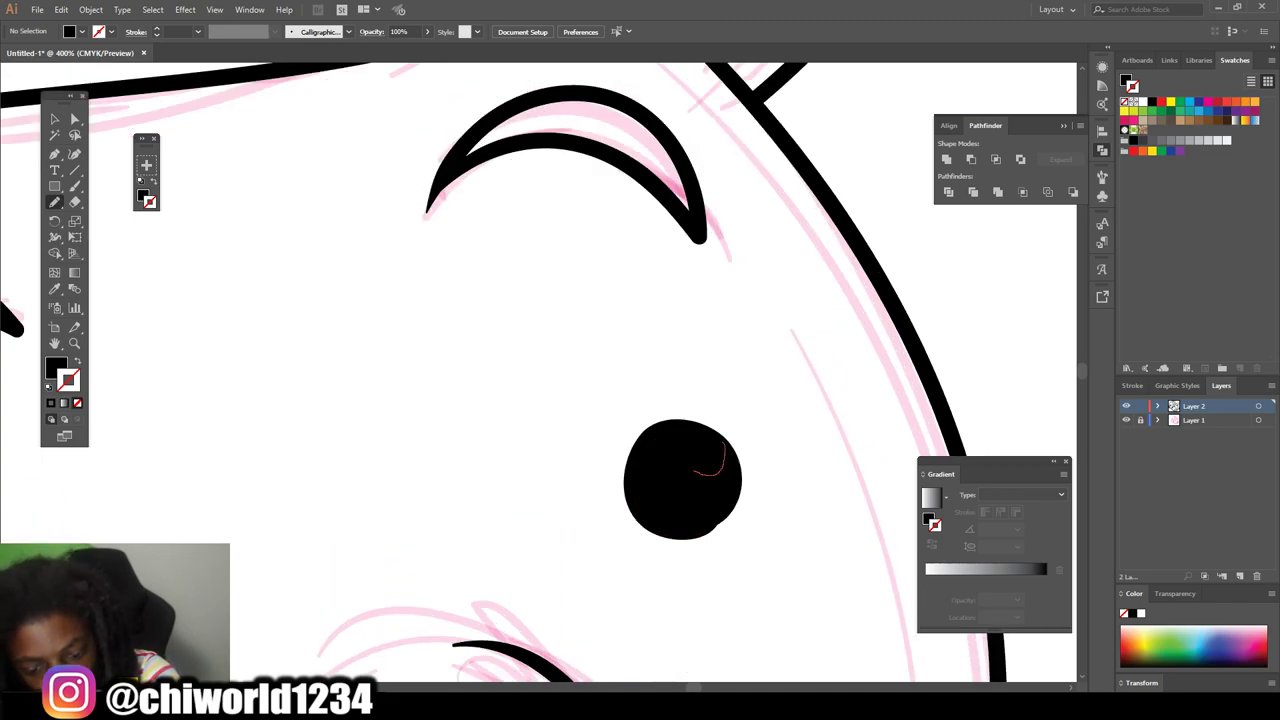
scroll(540, 370, "up", 2)
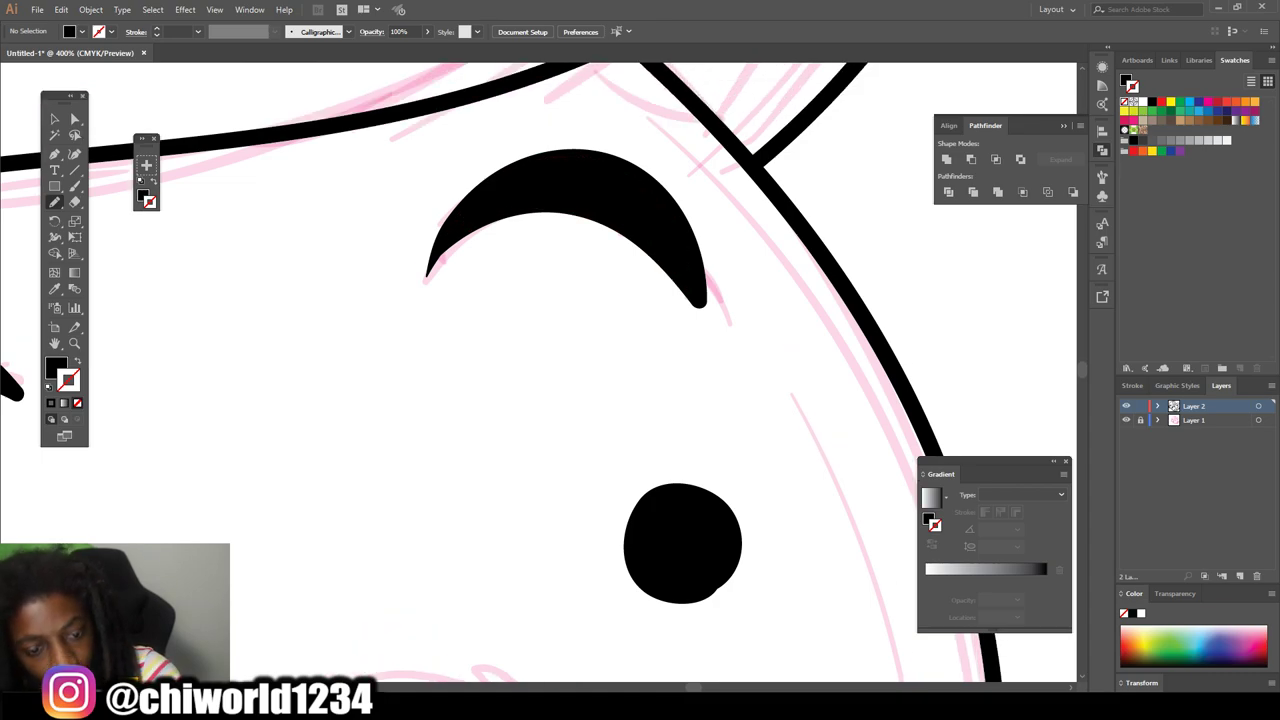
key("ctrl+minus")
key("ctrl+minus")
scroll(403, 680, "down", 2)
scroll(600, 500, "down", 2)
scroll(620, 480, "up", 2)
scroll(640, 466, "up", 2)
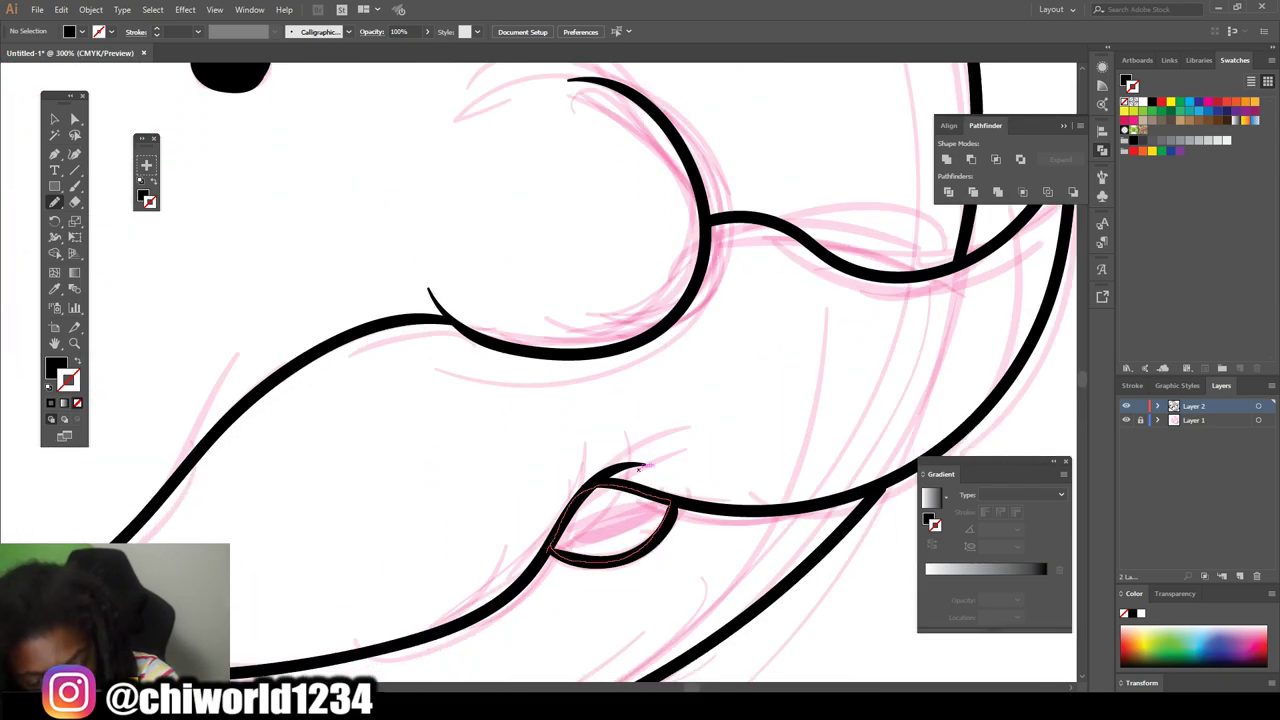
left_click_drag(638, 468, 638, 468)
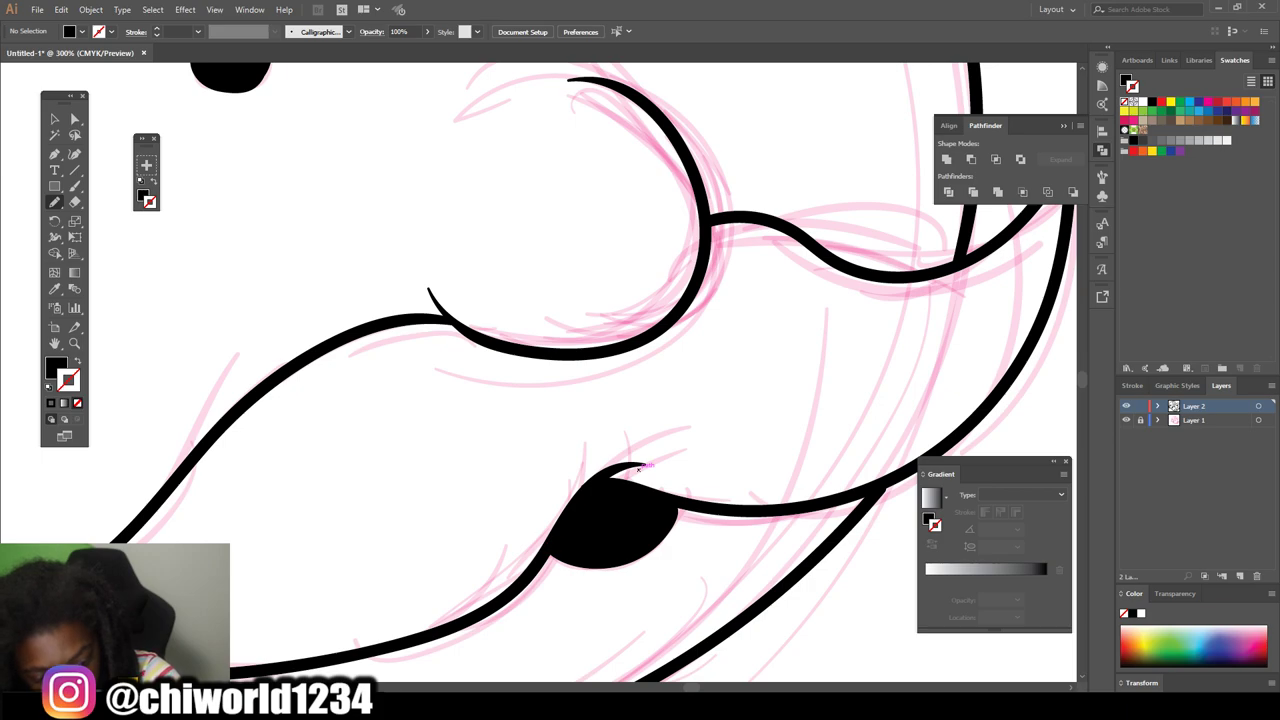
scroll(639, 469, "down", 3)
scroll(639, 469, "down", 2)
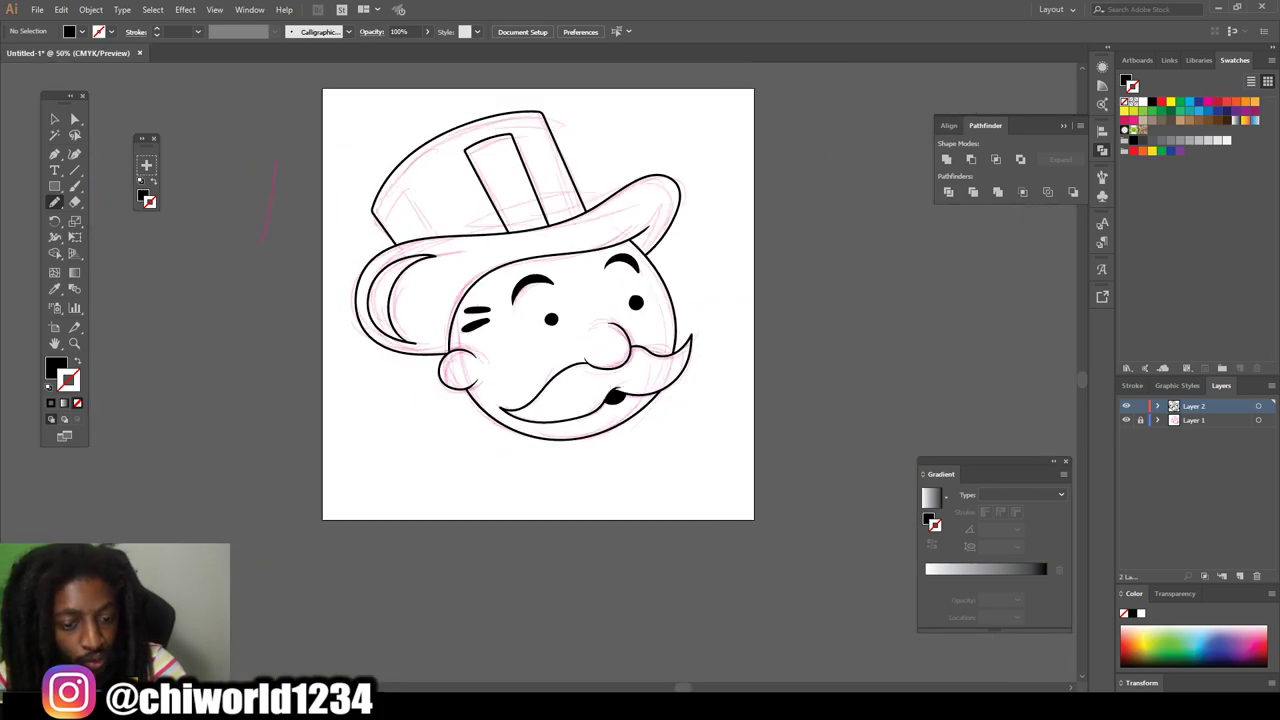
Fill the crown's left part black, tracing from the lower edge around to the band
scroll(352, 117, "up", 1)
scroll(352, 117, "up", 1)
scroll(352, 117, "up", 1)
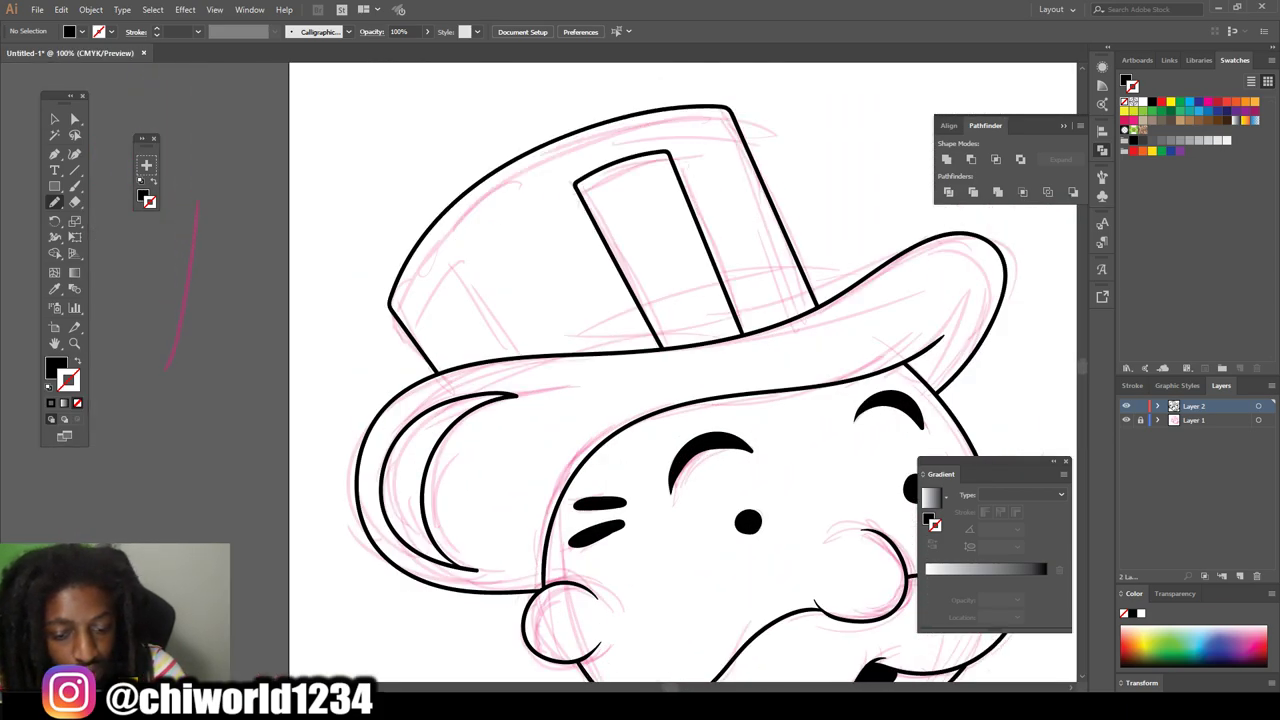
scroll(554, 549, "up", 1)
scroll(554, 549, "up", 1)
scroll(554, 549, "up", 1)
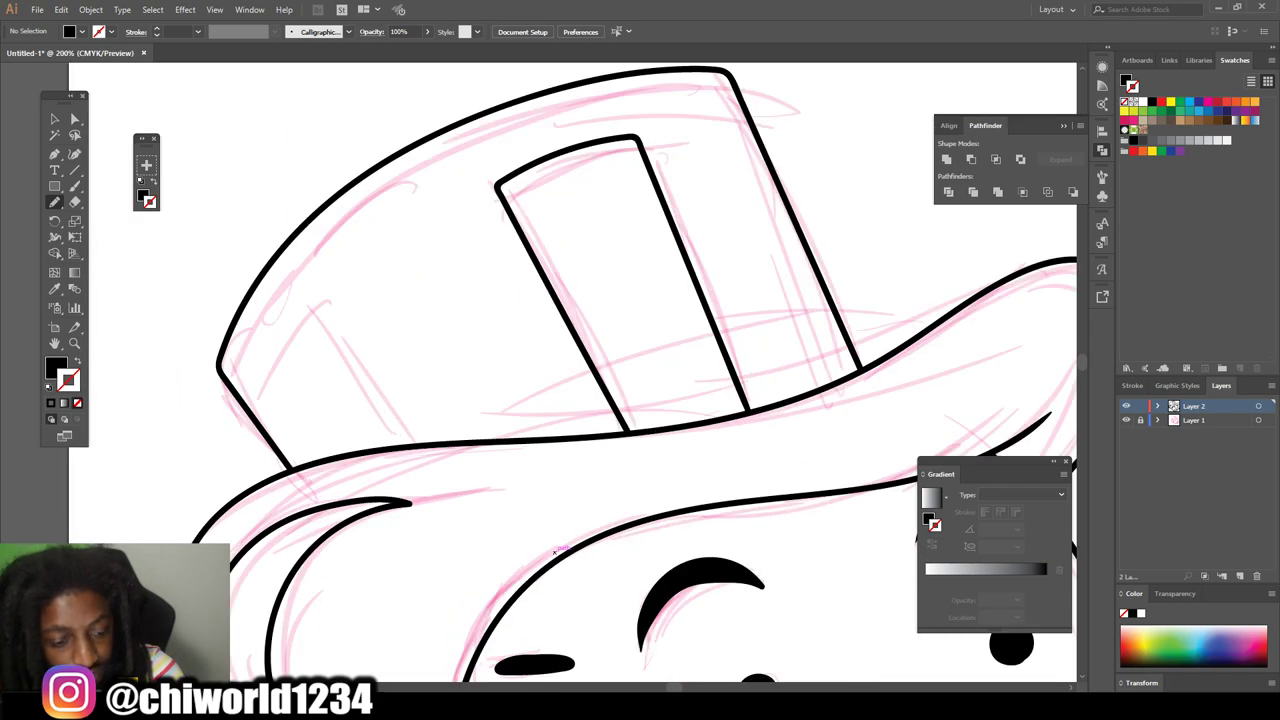
scroll(554, 549, "up", 1)
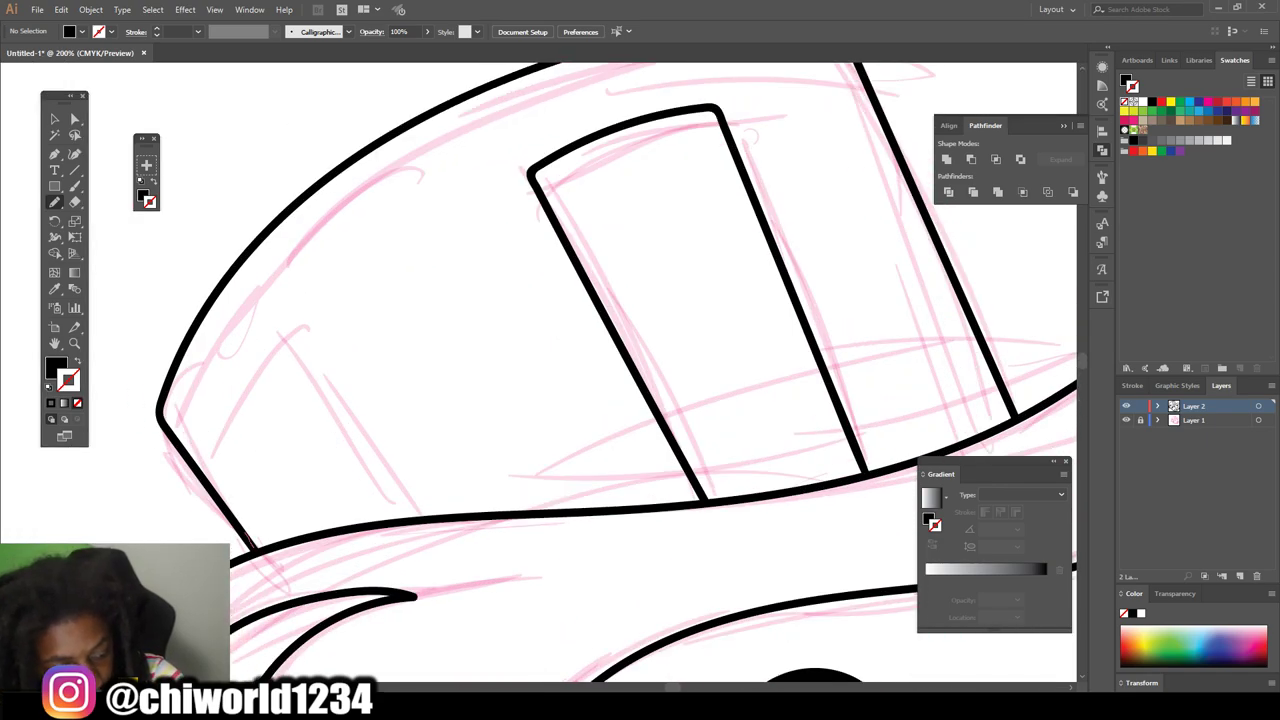
left_click_drag(258, 547, 694, 505)
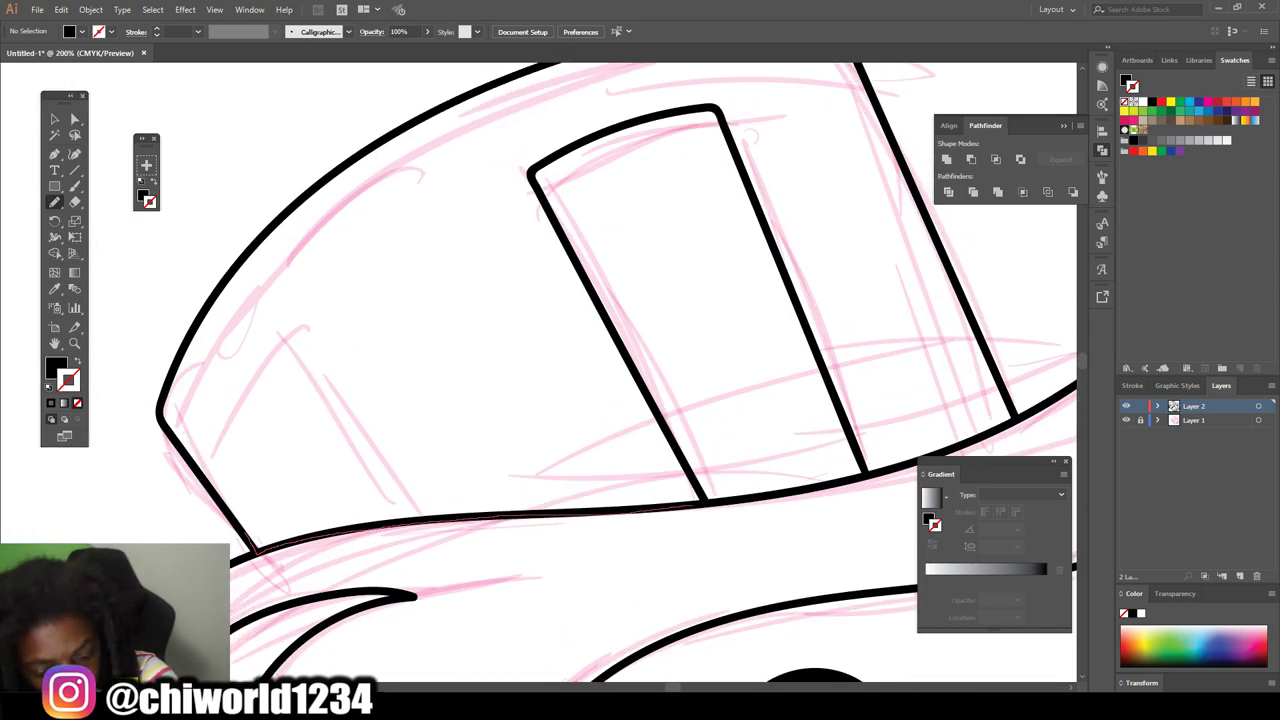
left_click_drag(678, 454, 603, 323)
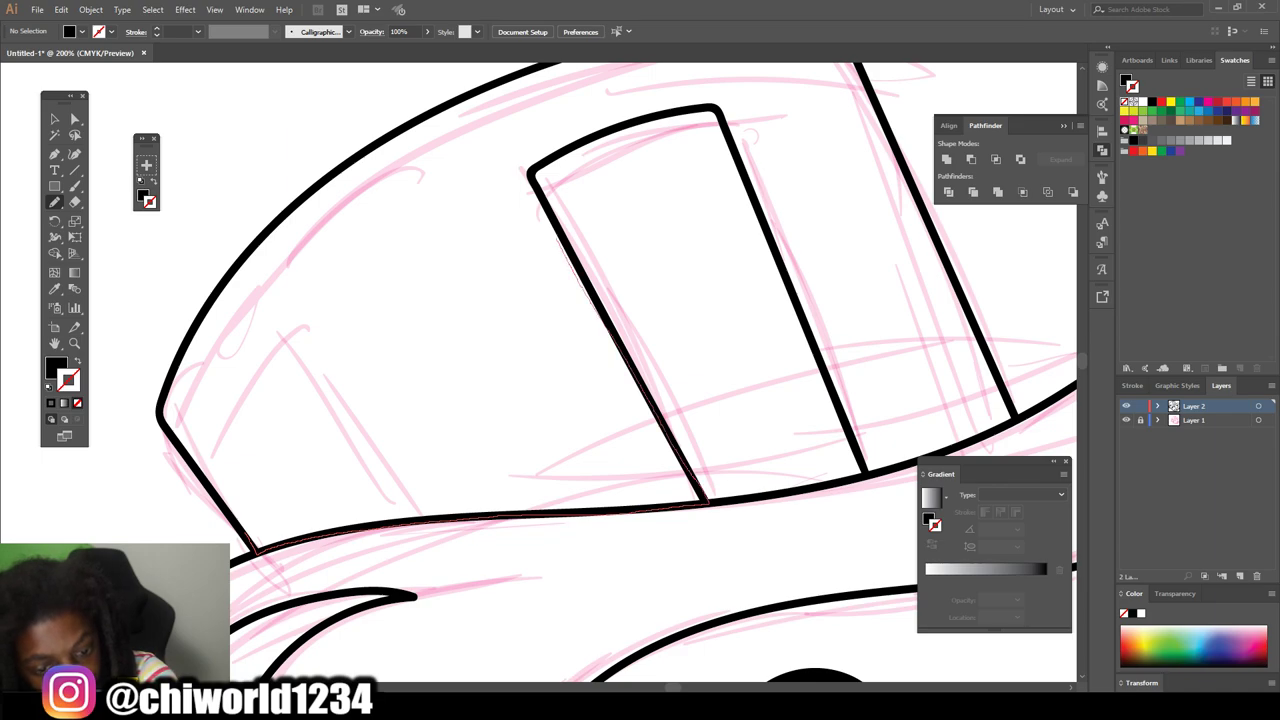
mouse_move(535, 165)
left_mouse_down()
mouse_move(715, 112)
mouse_move(330, 165)
left_mouse_up()
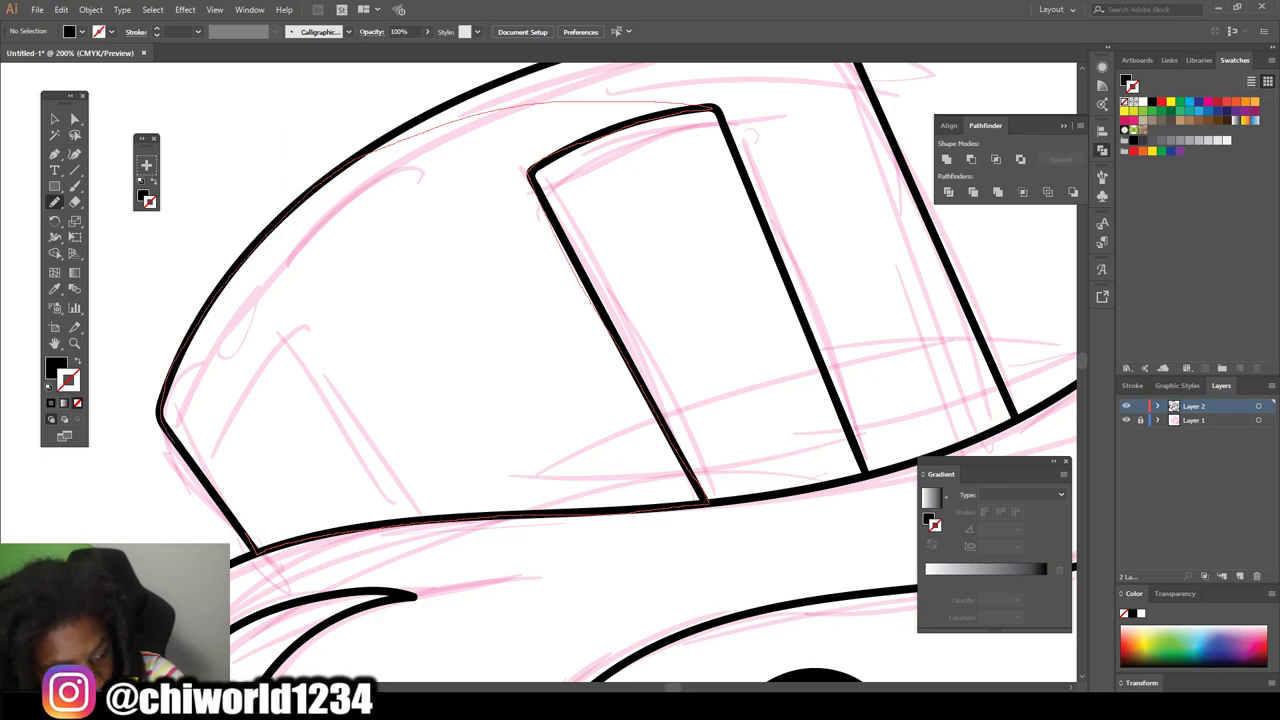
left_click_drag(704, 500, 528, 172)
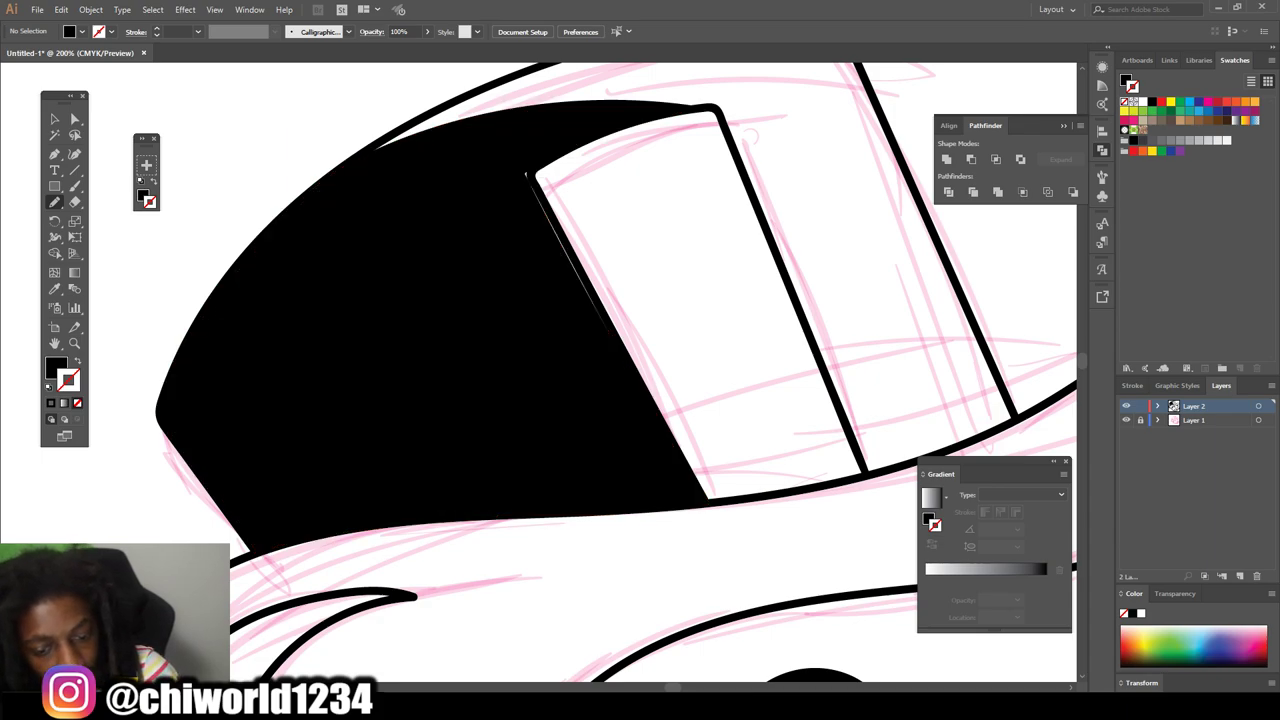
Fill the crown's right part black, tracing its top edge and right side
scroll(600, 360, "right", 2)
scroll(540, 360, "up", 2)
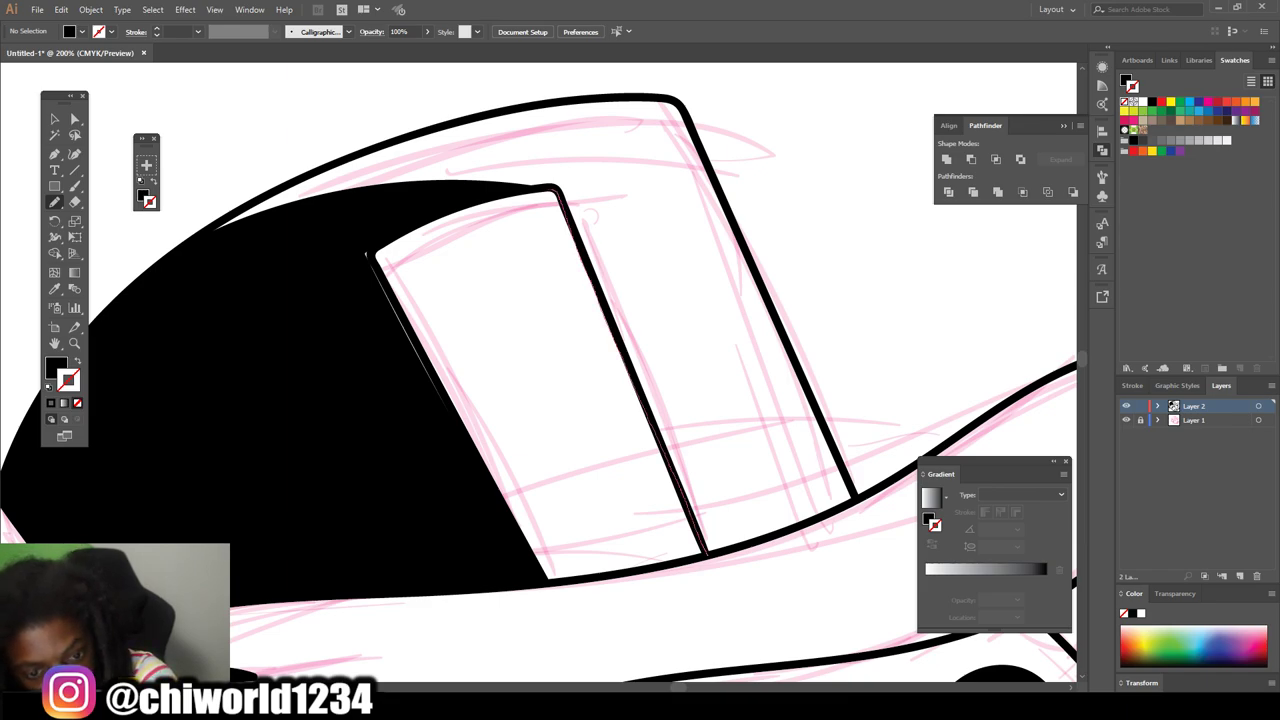
left_click_drag(492, 196, 187, 268)
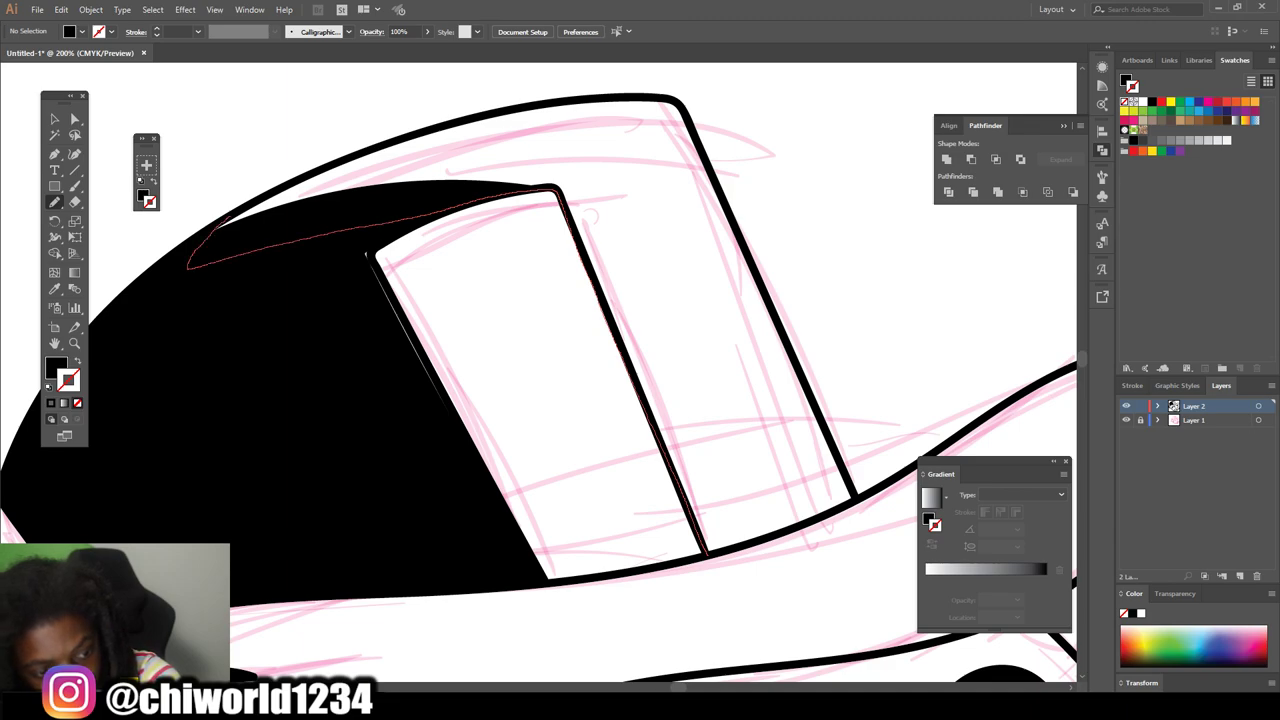
mouse_move(280, 186)
left_mouse_down()
mouse_move(478, 116)
mouse_move(648, 98)
left_mouse_up()
left_click_drag(712, 180, 760, 286)
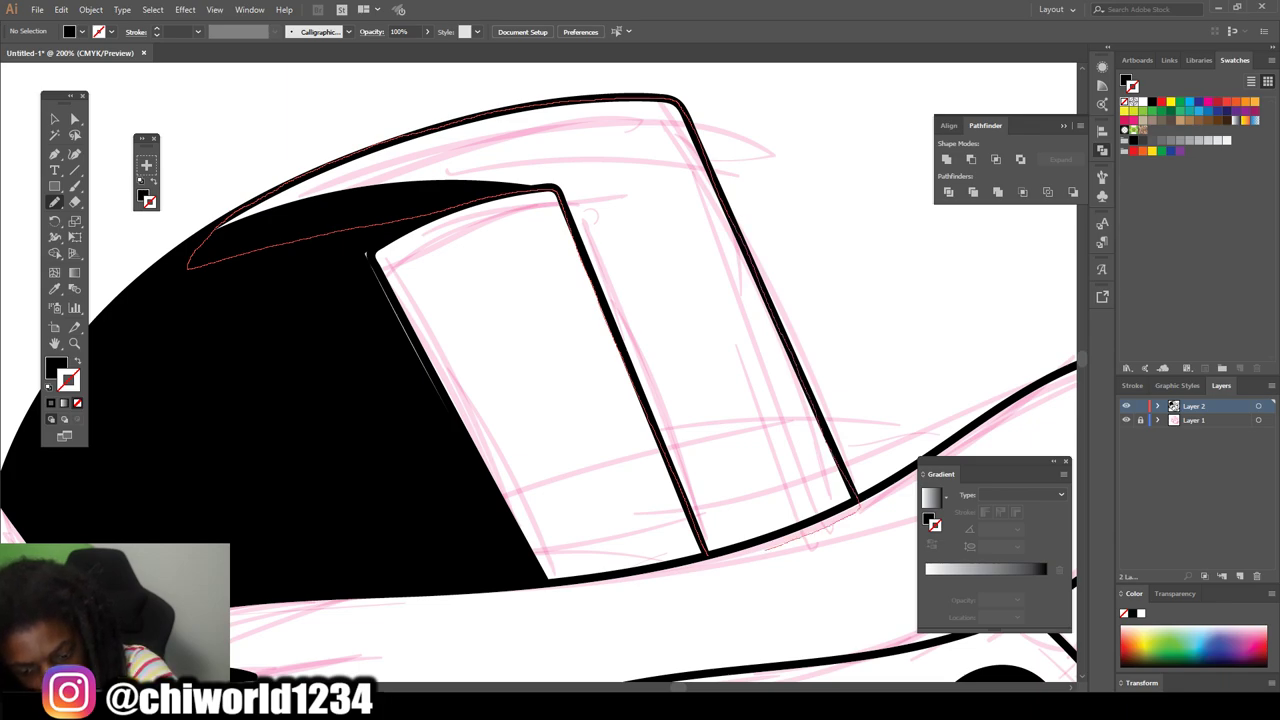
left_click_drag(855, 505, 700, 556)
Tidy the band's left edge and merge the touch-up into the black crown
left_click_drag(436, 384, 458, 457)
left_click_drag(366, 256, 345, 232)
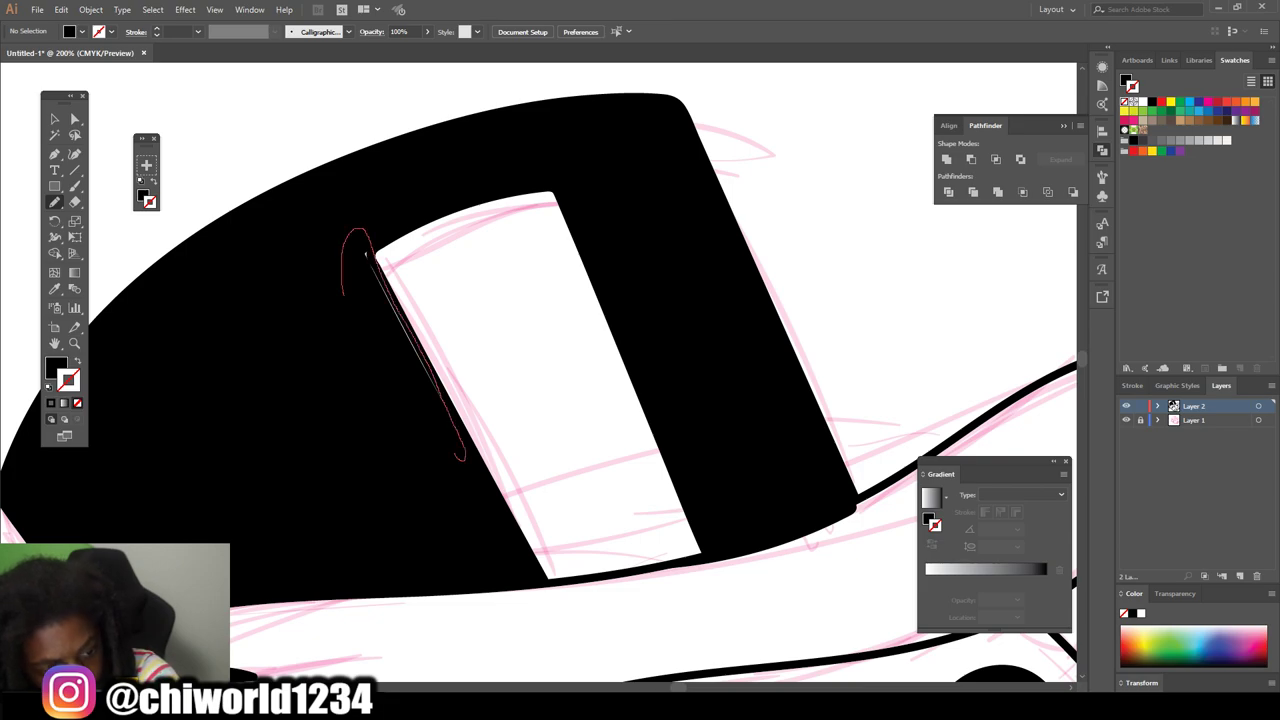
key("ctrl+minus")
key("ctrl+minus")
scroll(907, 680, "down", 2)
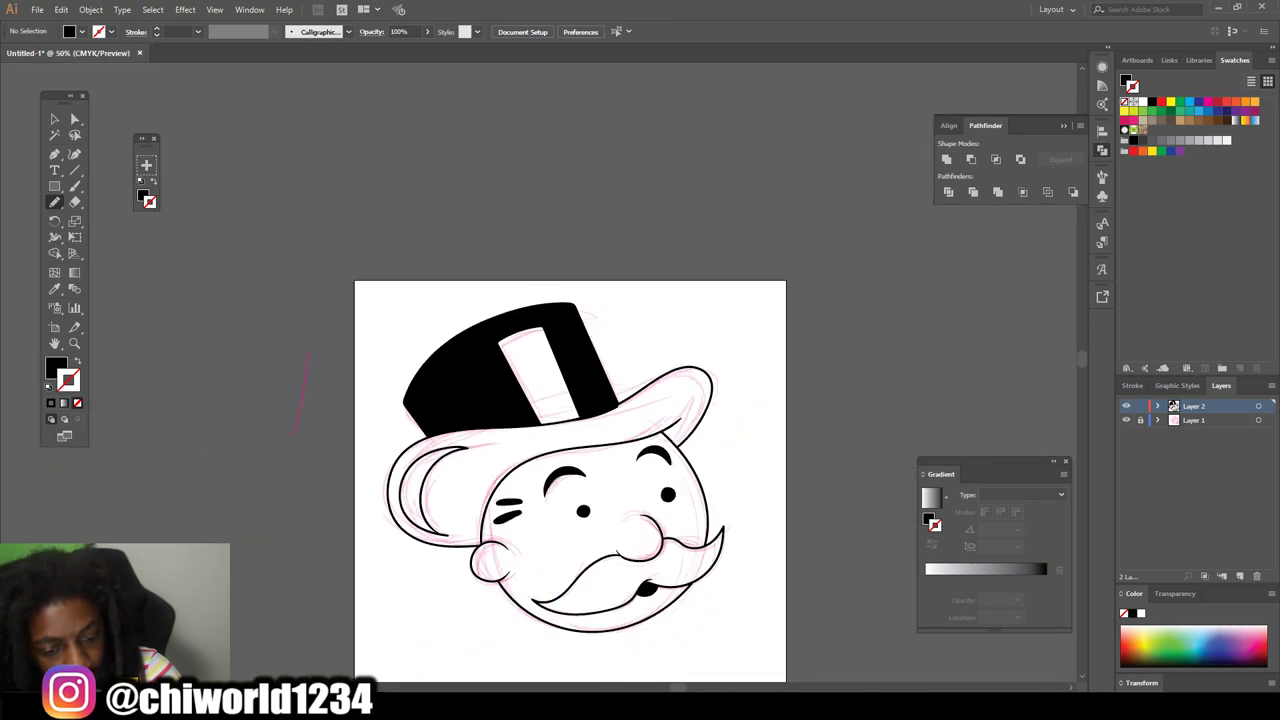
Fill the inner hair area black from the crescent tip, touching up its bottom tip
scroll(560, 590, "up", 2)
scroll(552, 588, "up", 2)
scroll(552, 588, "up", 1)
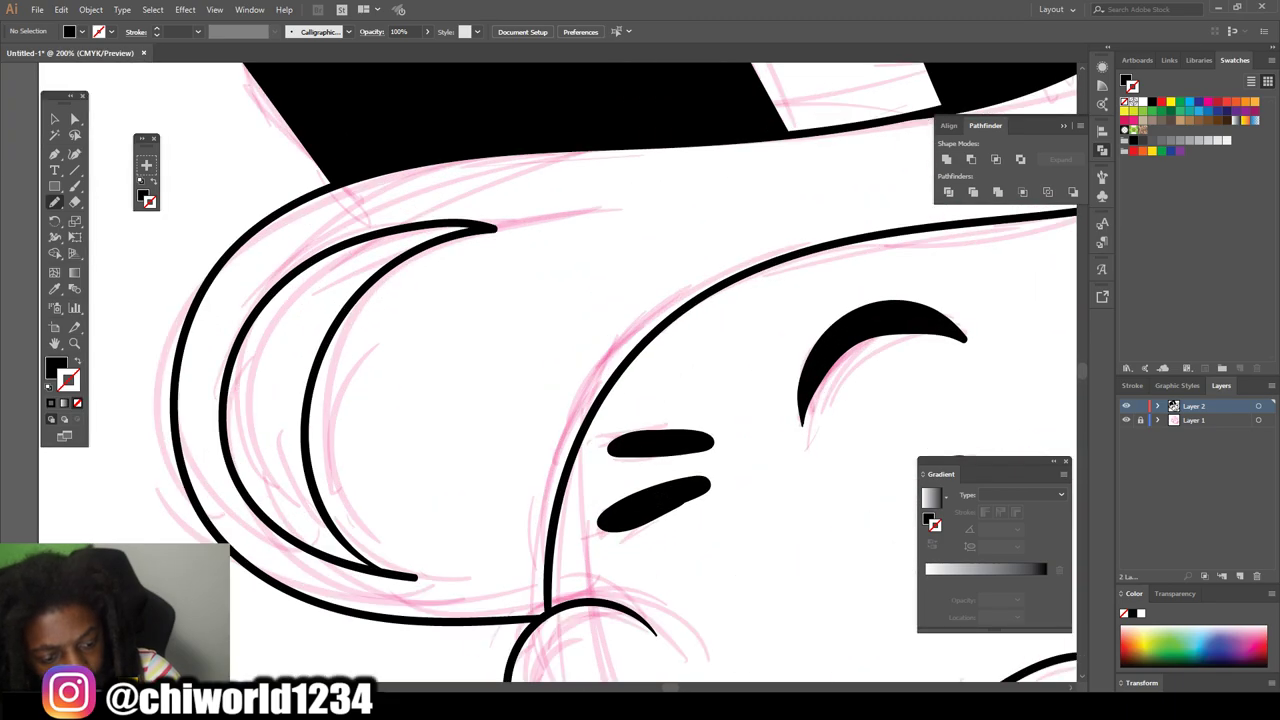
scroll(540, 589, "up", 1)
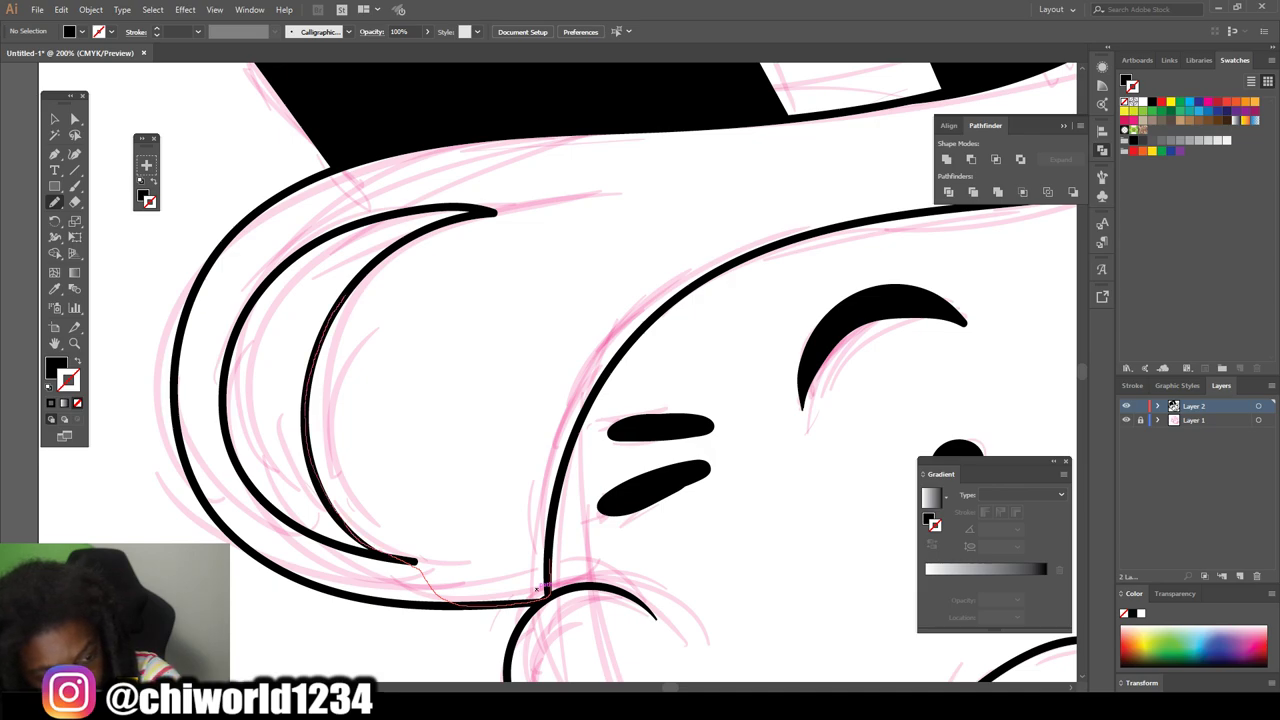
left_click_drag(500, 212, 760, 250)
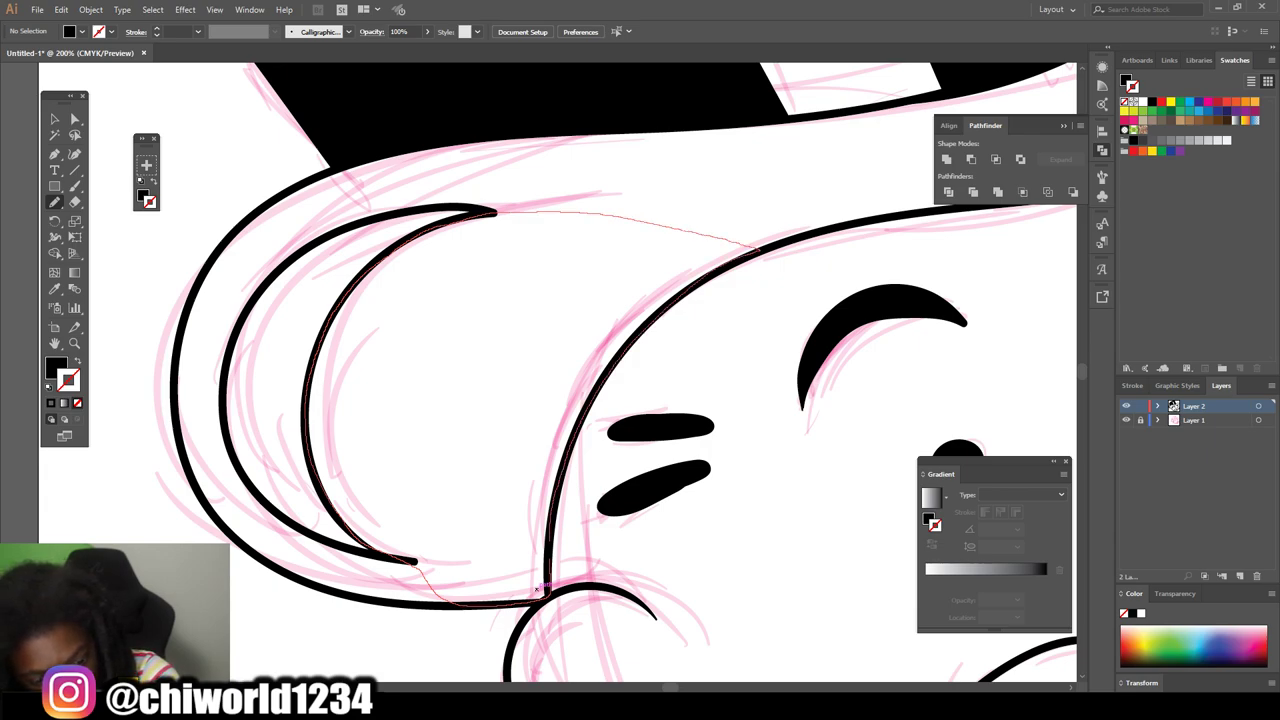
left_click_drag(537, 588, 540, 595)
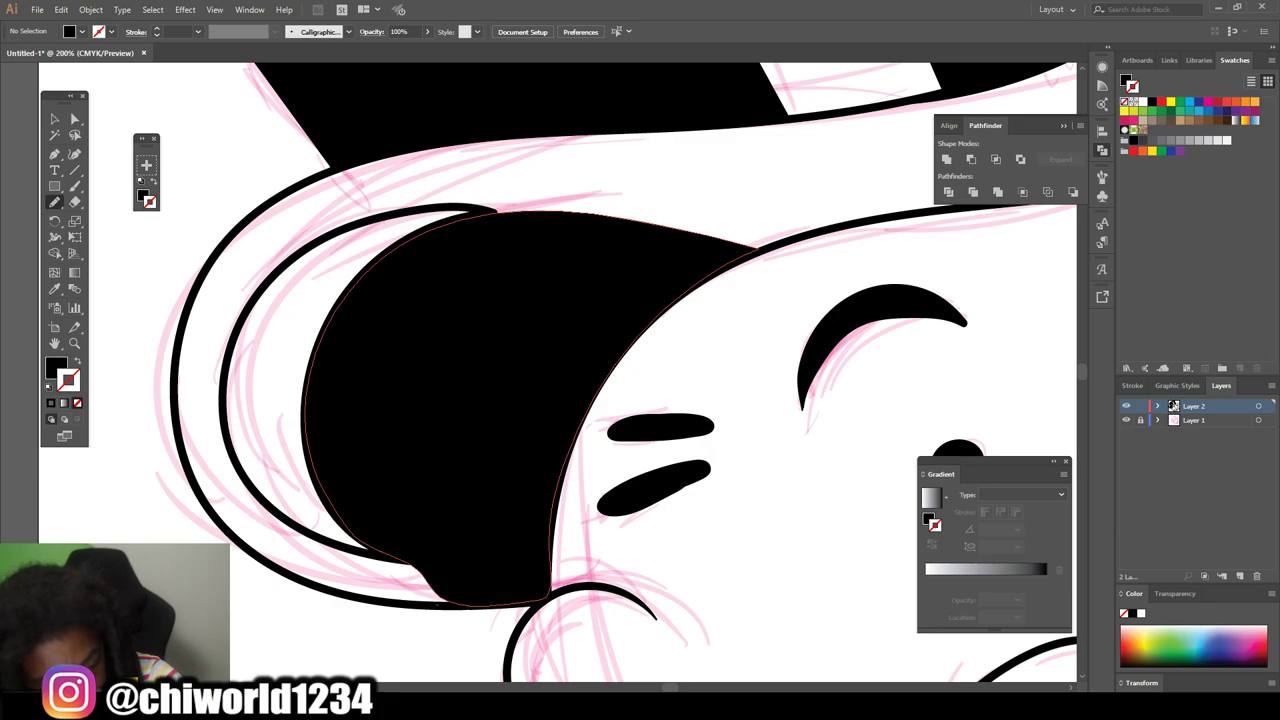
left_click_drag(440, 604, 458, 586)
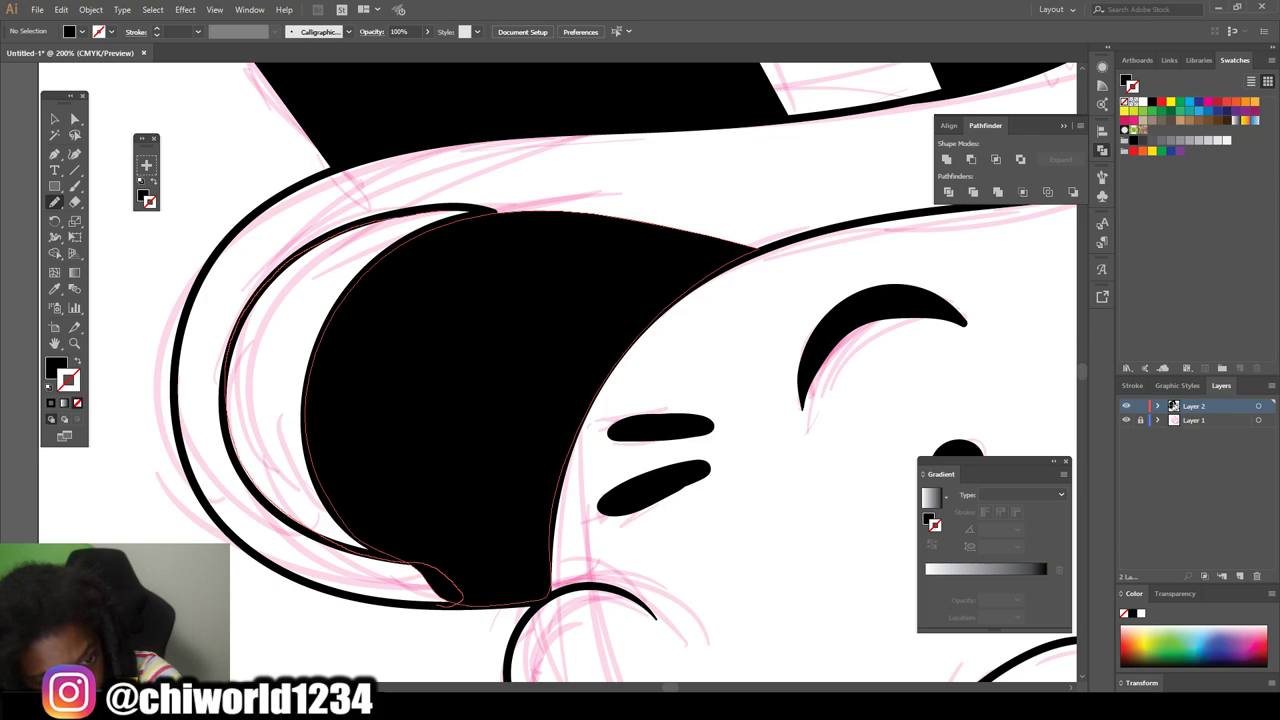
Fill the outer hair band black and thicken its left edge to close gaps
left_click_drag(638, 233, 395, 152)
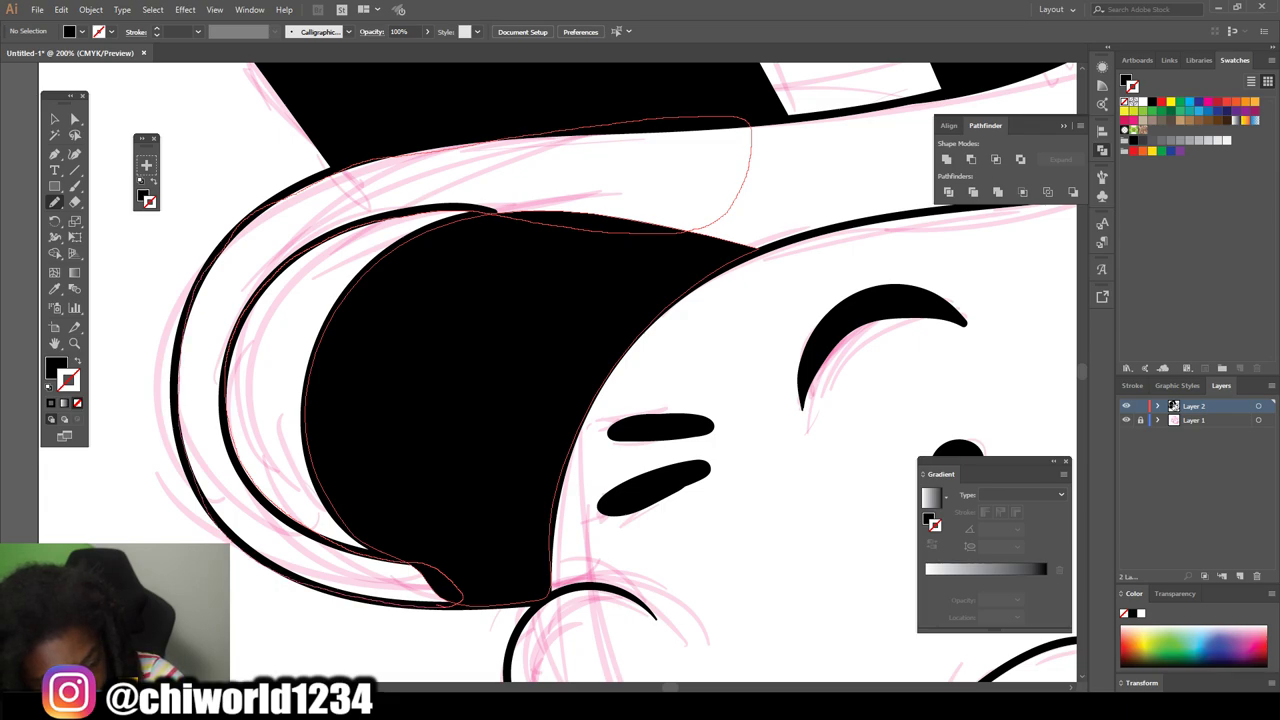
left_click_drag(450, 602, 470, 606)
left_click_drag(200, 468, 178, 388)
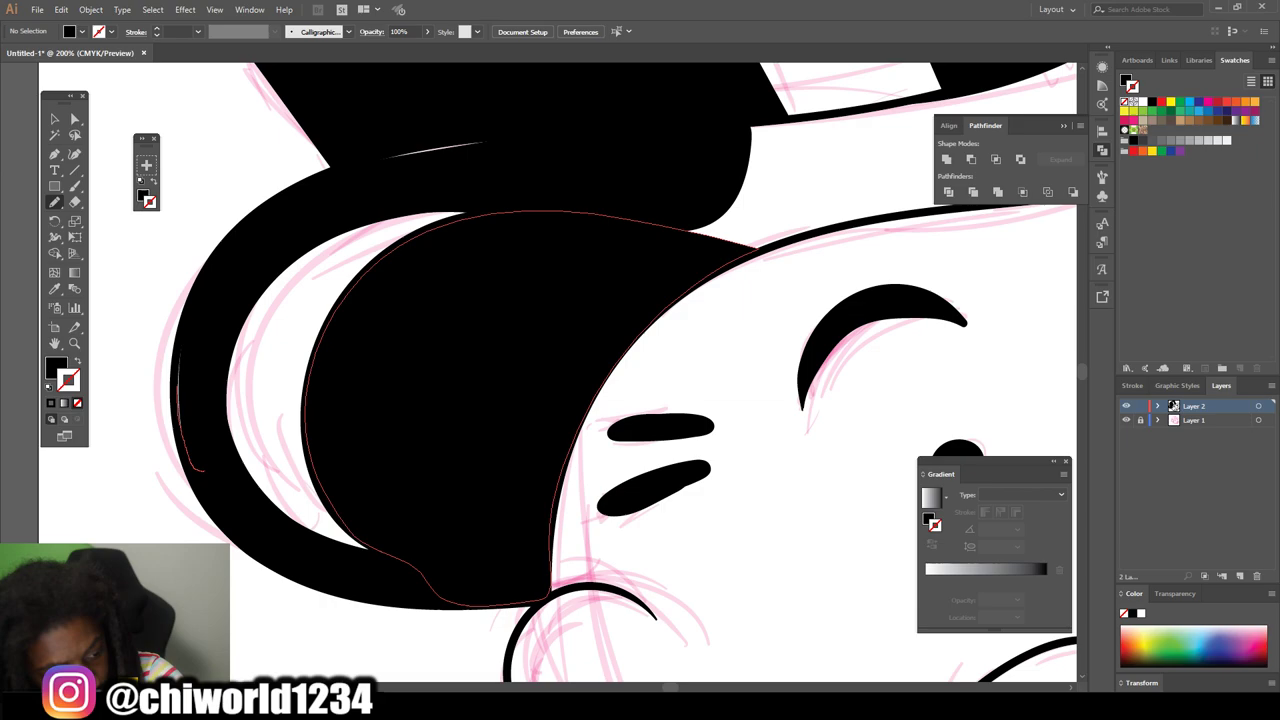
left_click_drag(520, 140, 385, 155)
key("ctrl+minus")
key("ctrl+minus")
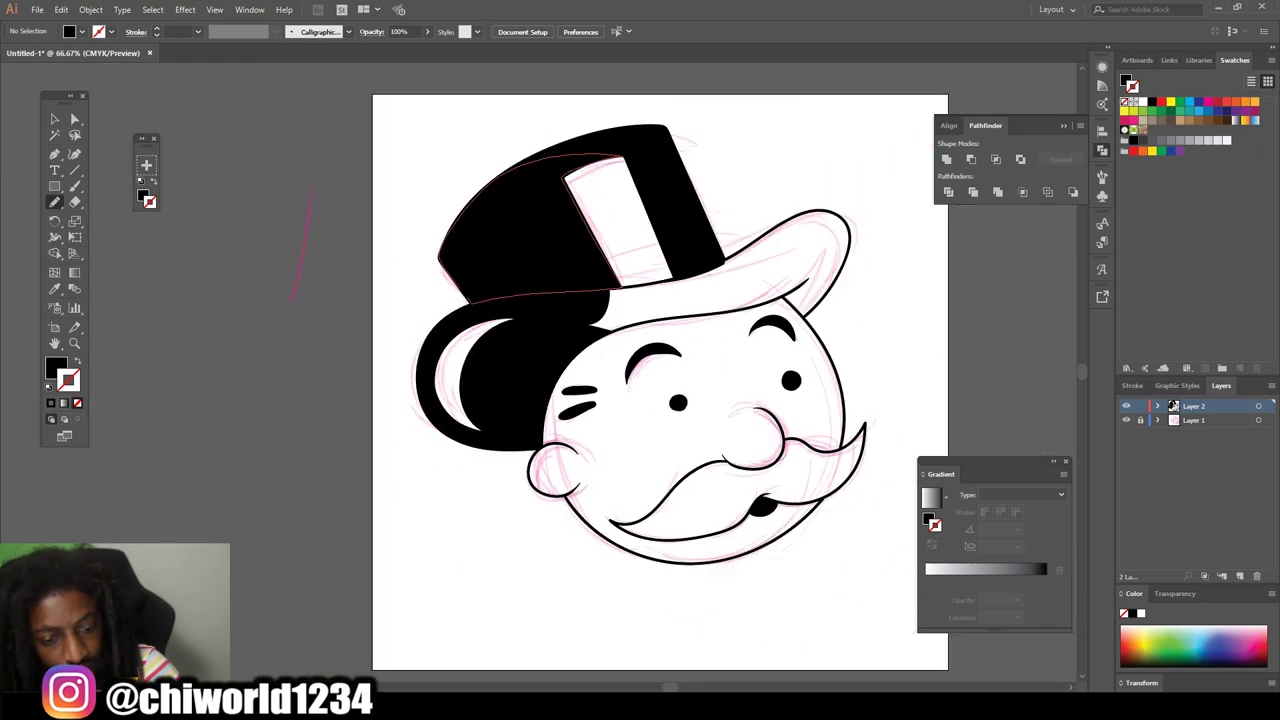
Fill the hat brim solid black and touch up its lower edge
key("ctrl+minus")
key("ctrl+plus")
key("ctrl+plus")
key("ctrl+plus")
scroll(564, 279, "up", 1)
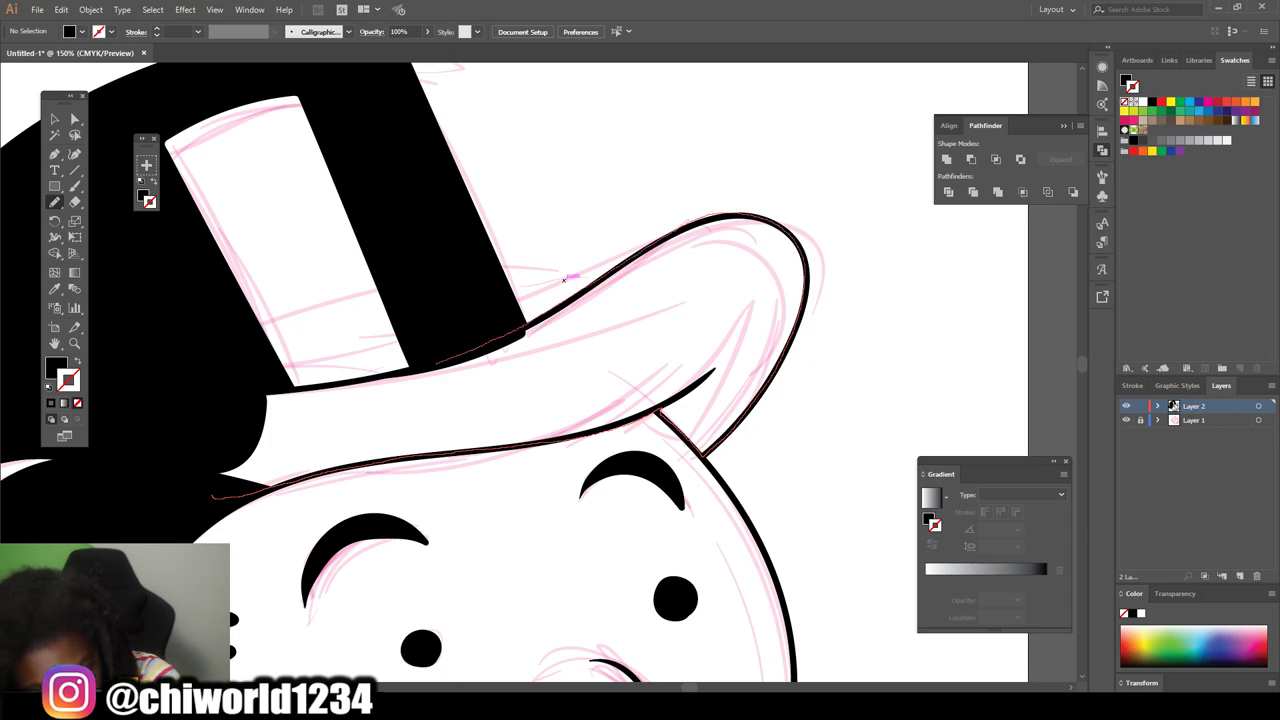
left_click_drag(506, 336, 165, 460)
left_click_drag(265, 410, 434, 368)
left_click_drag(659, 410, 652, 404)
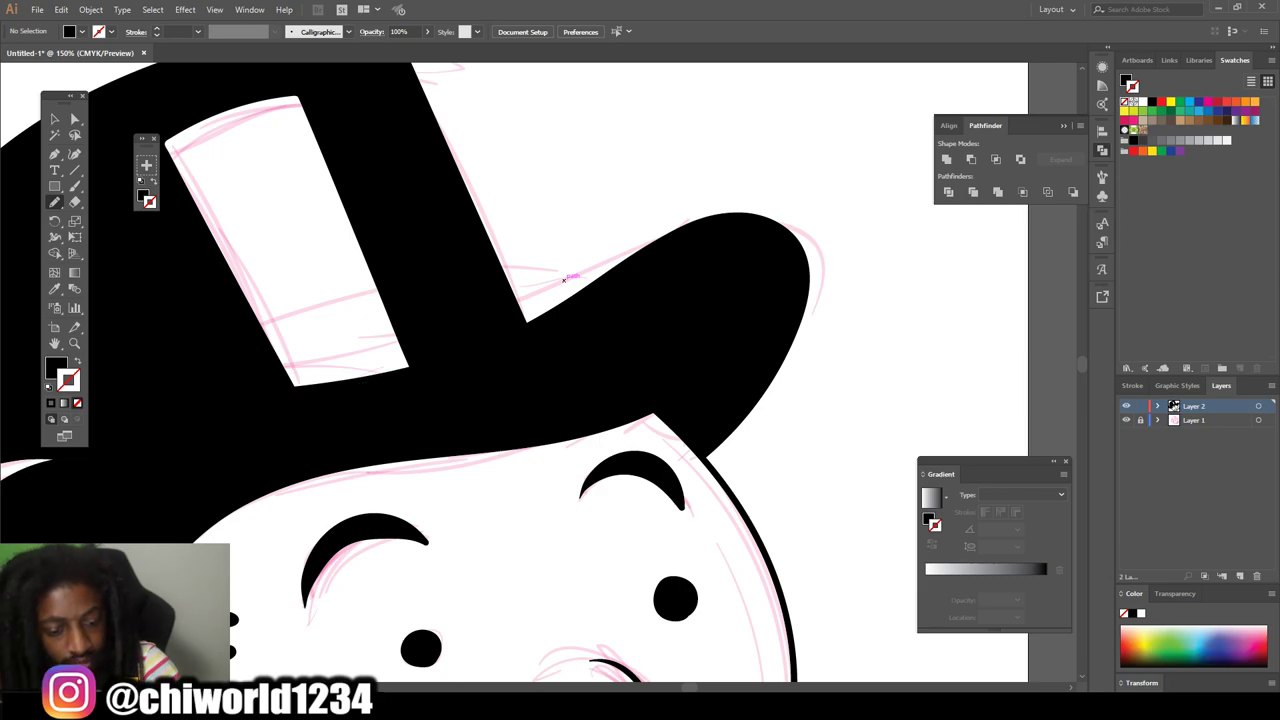
Paint a band across the hat below the tall stripe, forming an exclamation mark
key("ctrl+minus")
key("ctrl+minus")
key("ctrl+minus")
key("ctrl+minus")
key("ctrl+plus")
key("ctrl+plus")
key("ctrl+plus")
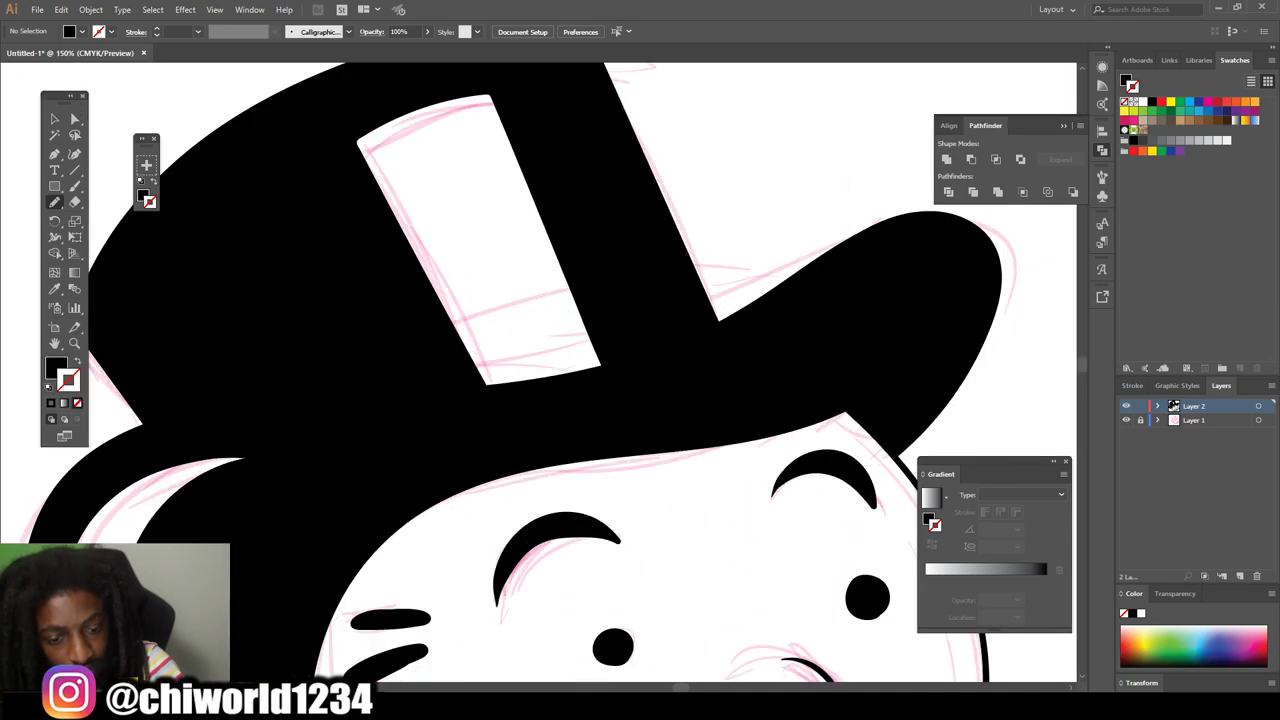
mouse_move(438, 344)
left_mouse_down()
mouse_move(585, 317)
mouse_move(598, 300)
left_mouse_up()
key("ctrl+minus")
key("ctrl+minus")
key("ctrl+minus")
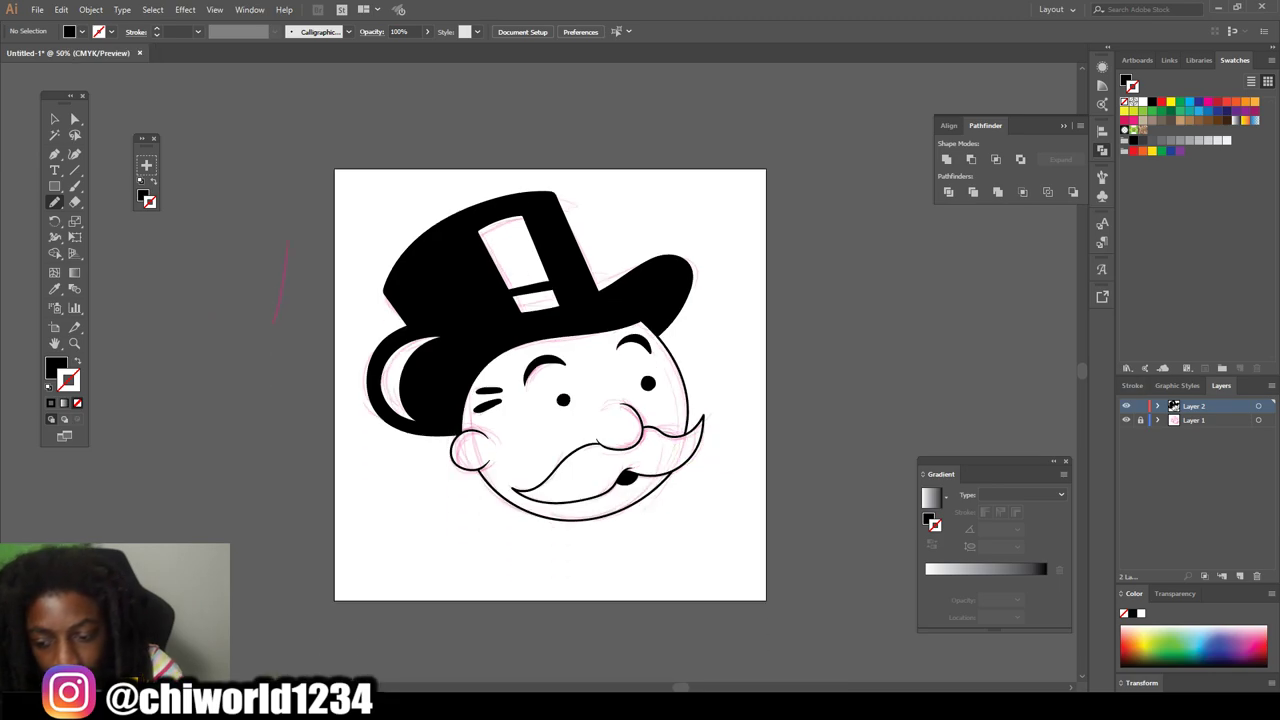
Hide the pink sketch layer and zoom in on the face
left_click(1126, 420)
key("ctrl+minus")
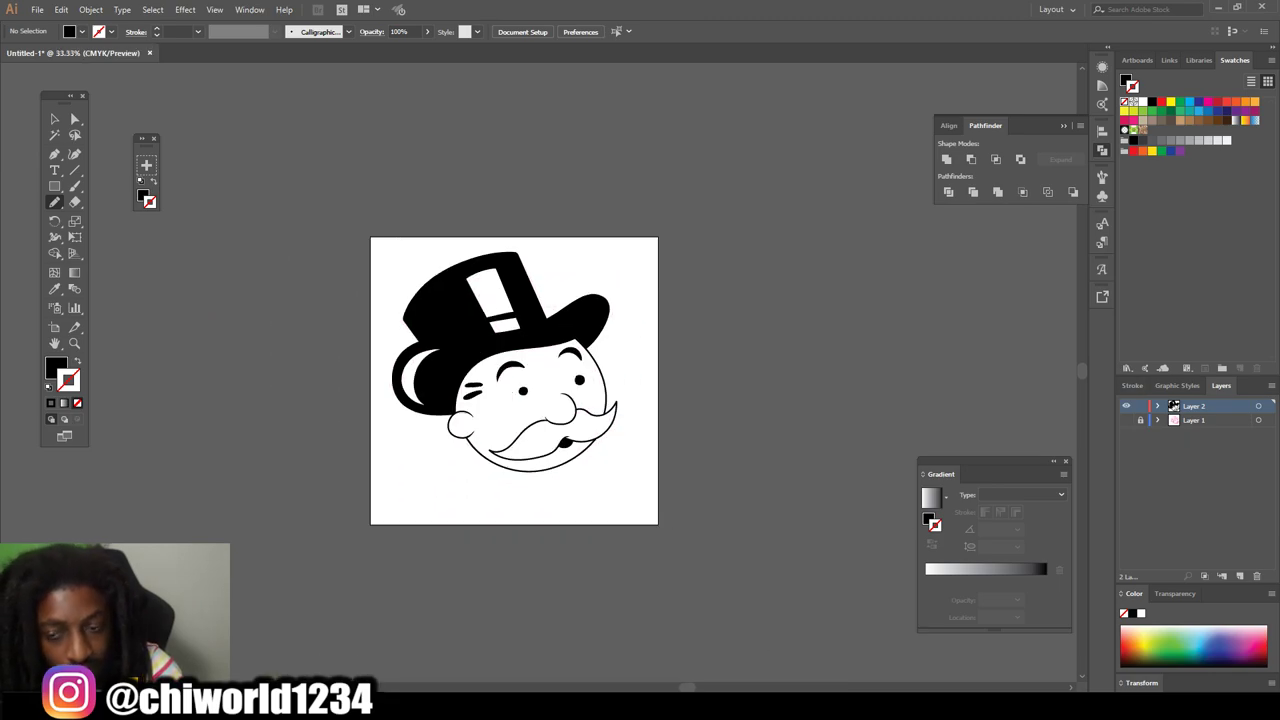
key("ctrl+plus")
key("ctrl+plus")
key("ctrl+plus")
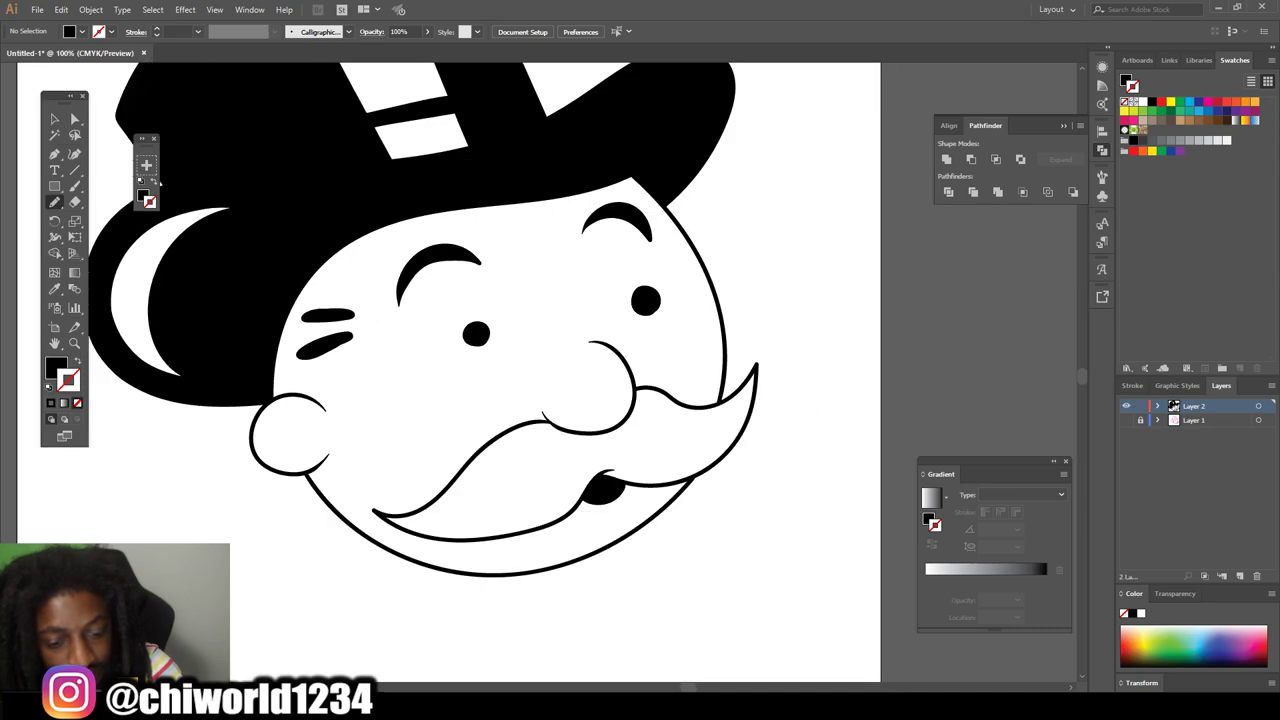
key("ctrl+plus")
key("ctrl+plus")
key("ctrl+plus")
scroll(550, 370, "up", 2)
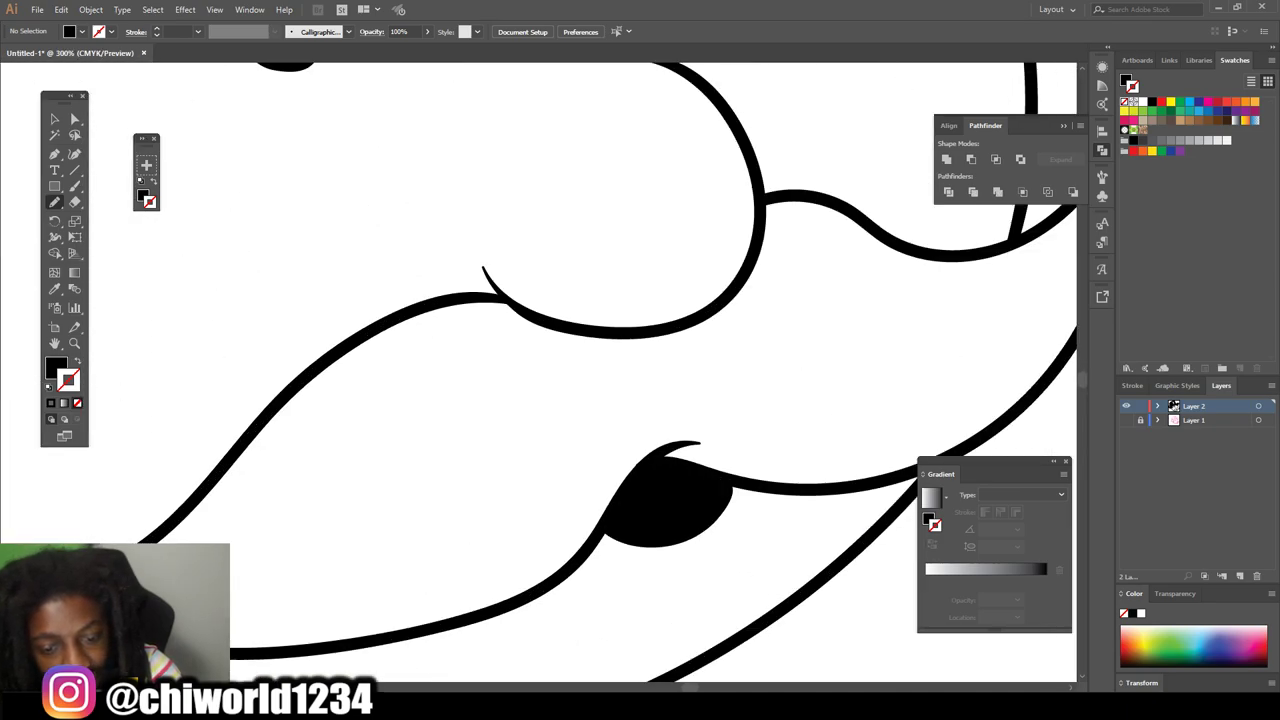
scroll(550, 370, "up", 3)
scroll(550, 370, "up", 1)
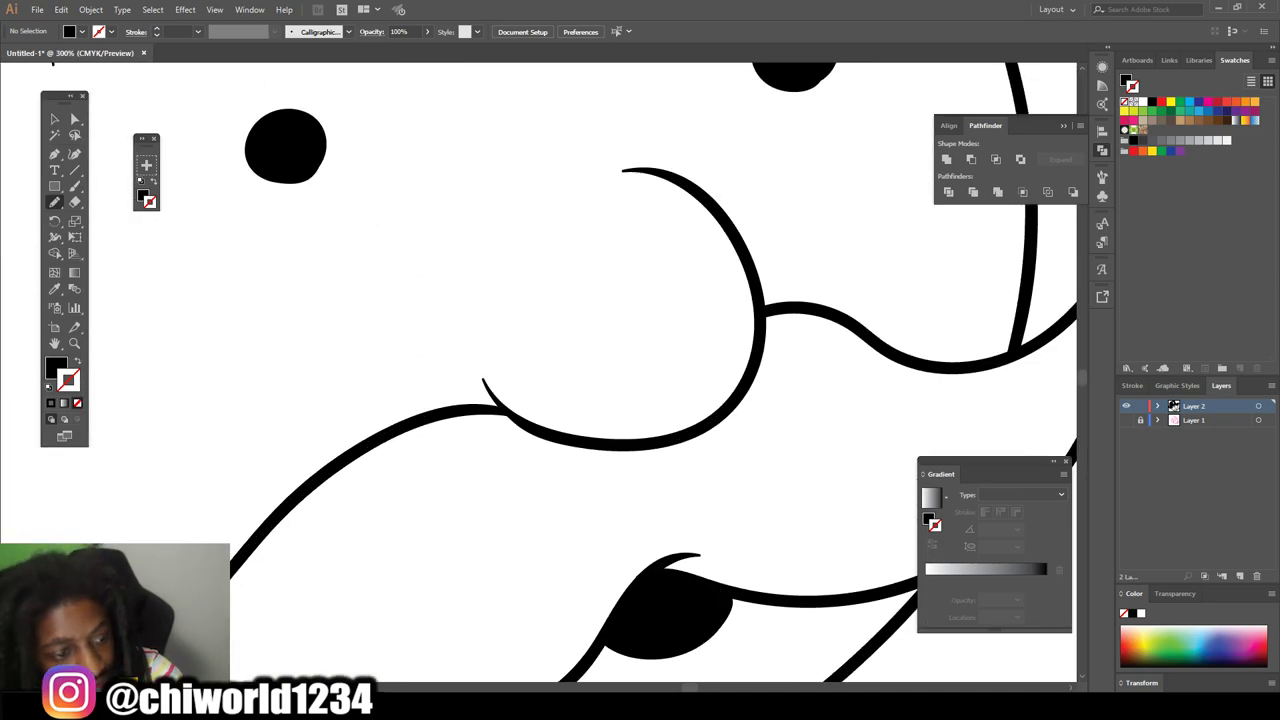
key("ctrl+minus")
key("ctrl+minus")
key("ctrl+minus")
Give the face-and-mustache outline and the right cheek-mustache curve a 2 pt stroke
left_click(55, 119)
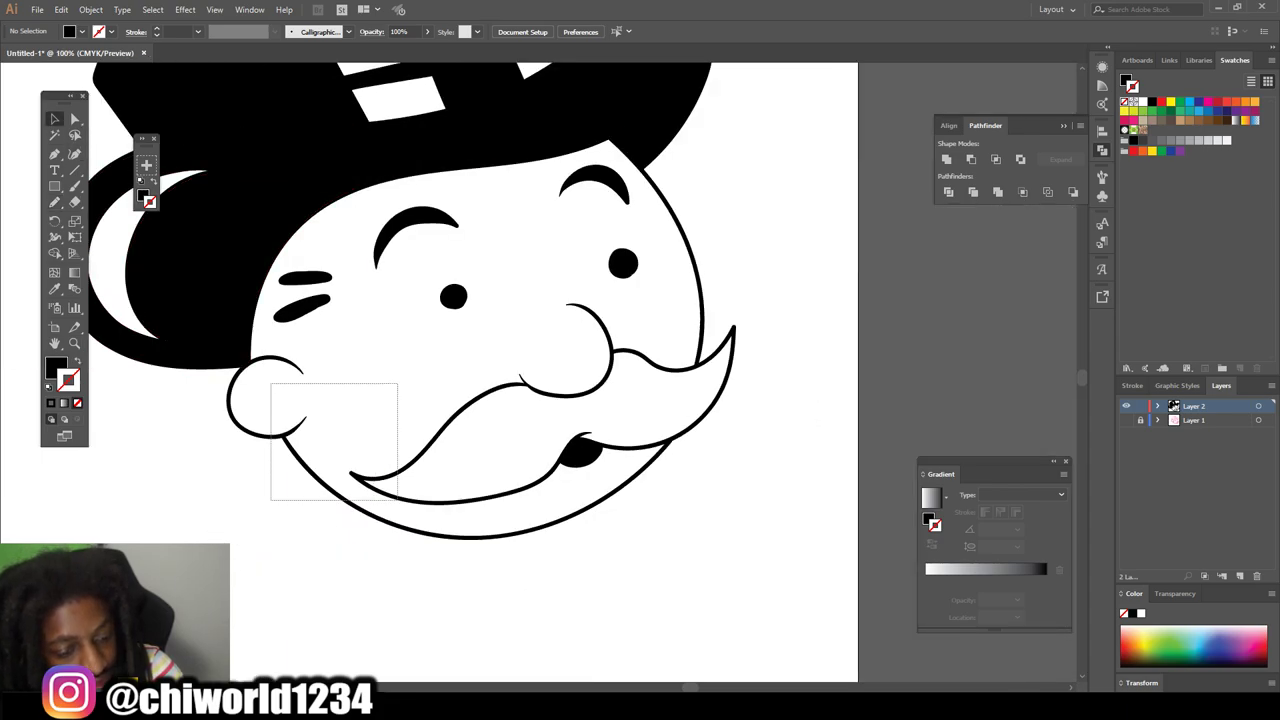
left_click_drag(360, 500, 400, 490)
left_click(156, 28)
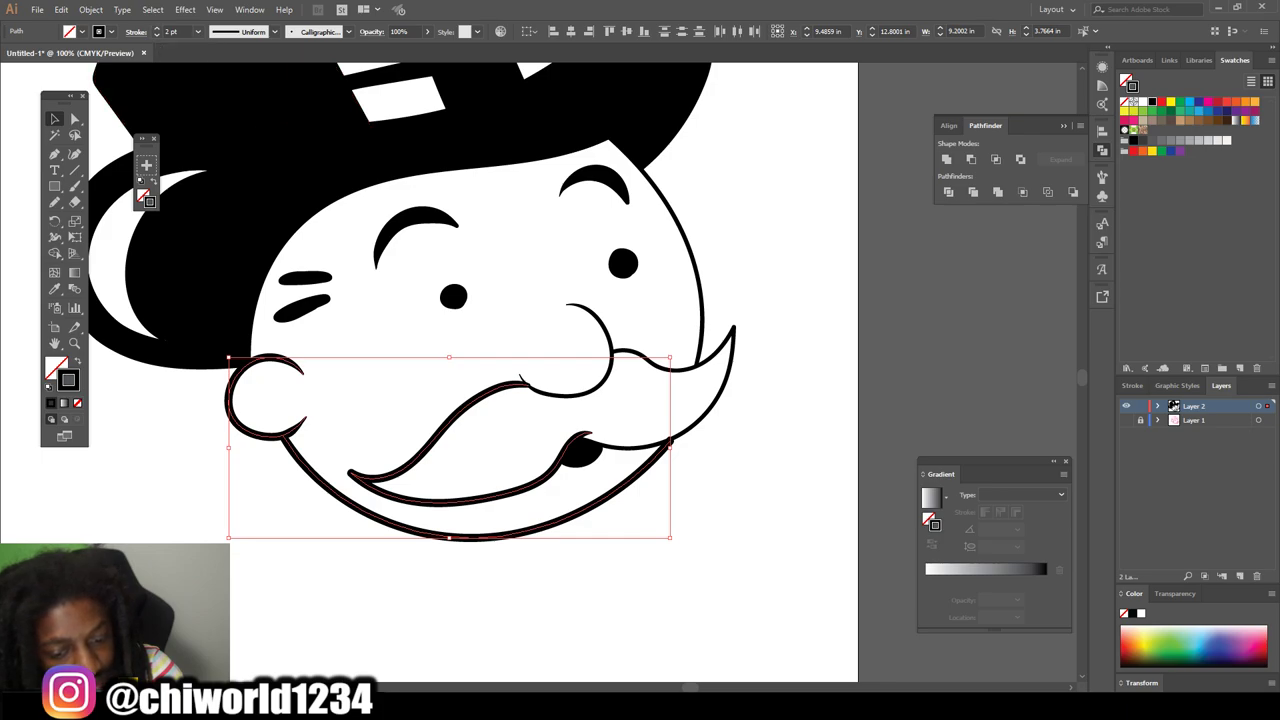
mouse_move(802, 438)
left_mouse_down()
mouse_move(569, 251)
mouse_move(752, 314)
left_mouse_up()
left_click_drag(797, 360, 577, 303)
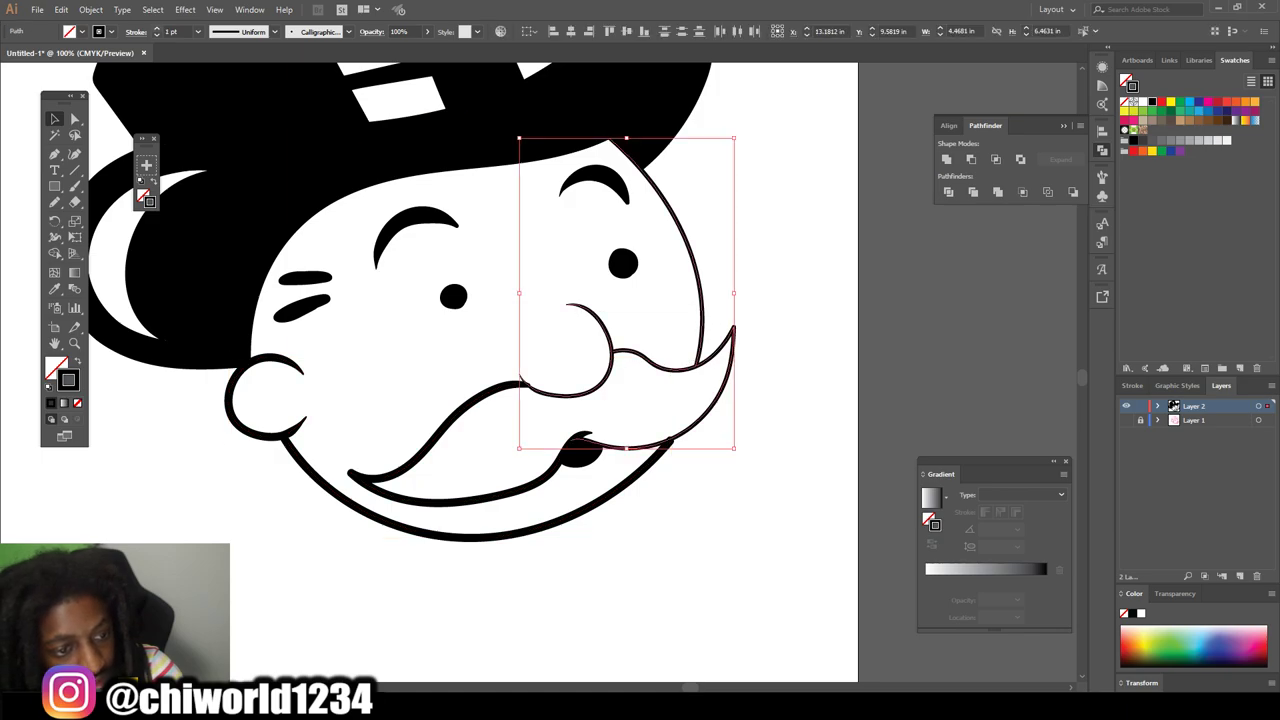
left_click(156, 28)
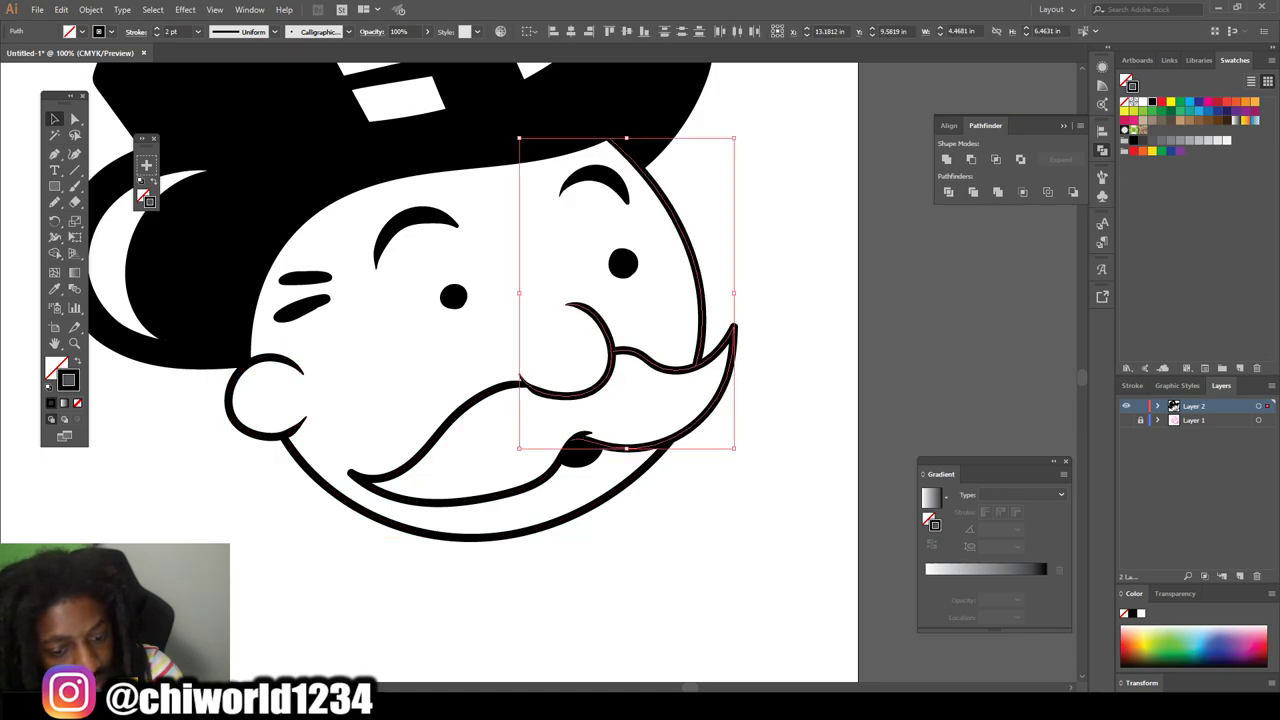
key("ctrl+shift+a")
key("ctrl+minus")
key("ctrl+minus")
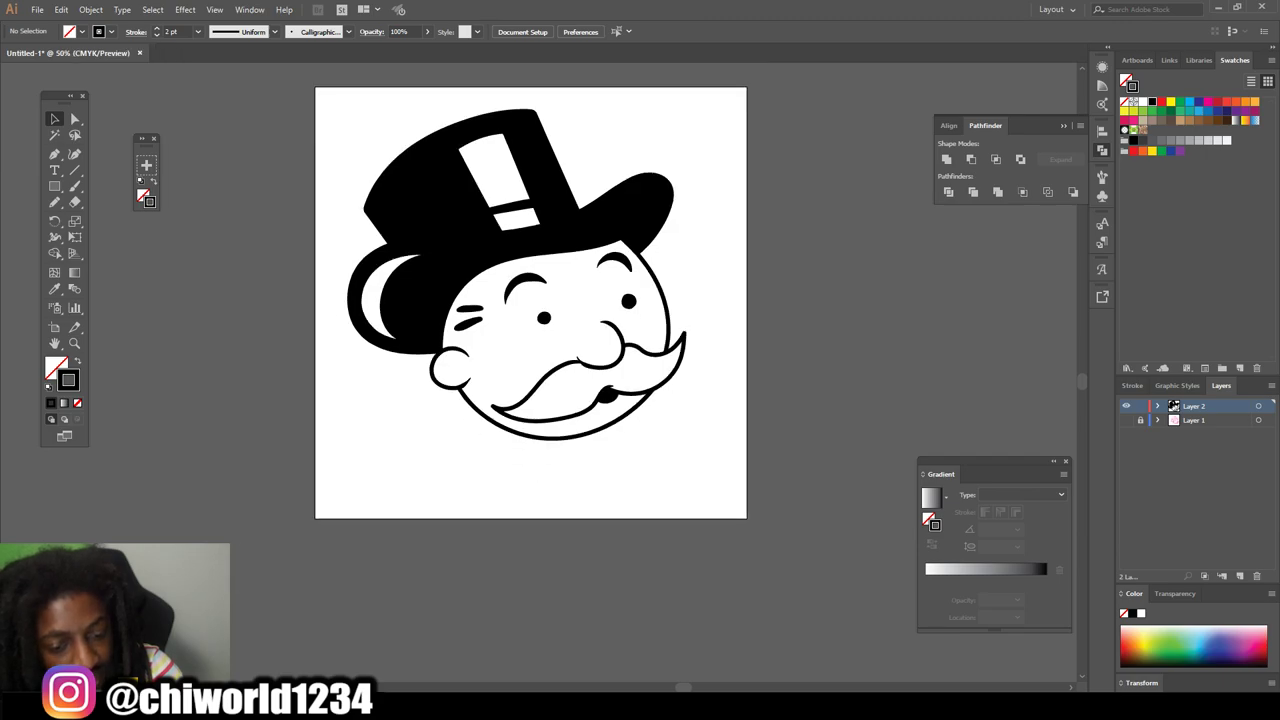
key("ctrl+plus")
key("ctrl+plus")
key("ctrl+plus")
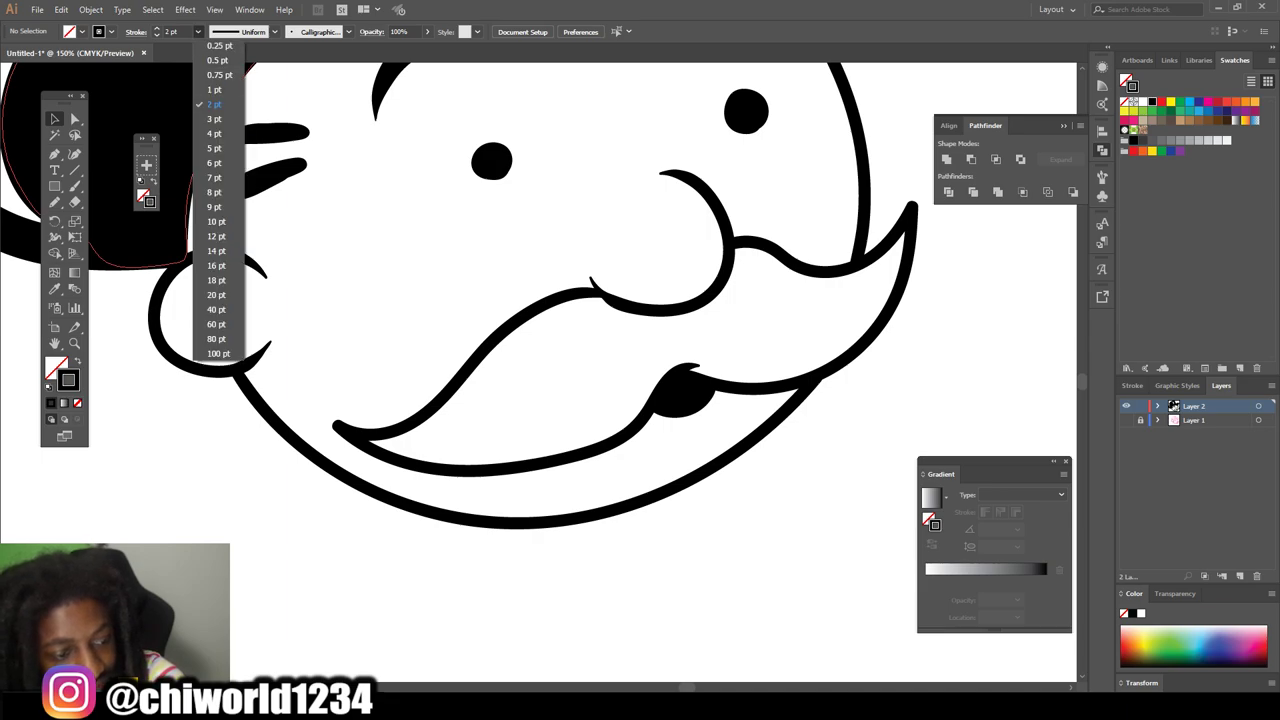
Paintbrush thin lines along the jaw, then undo the line beneath it
left_click(74, 186)
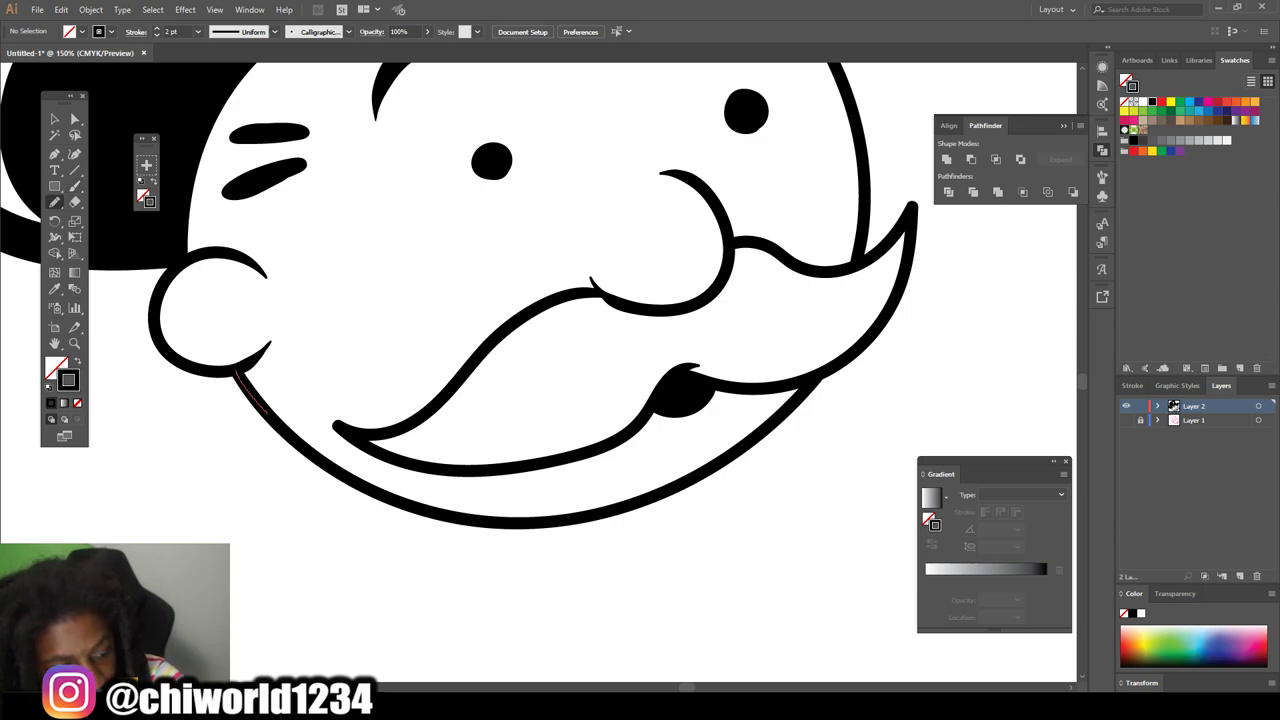
left_click_drag(472, 513, 800, 392)
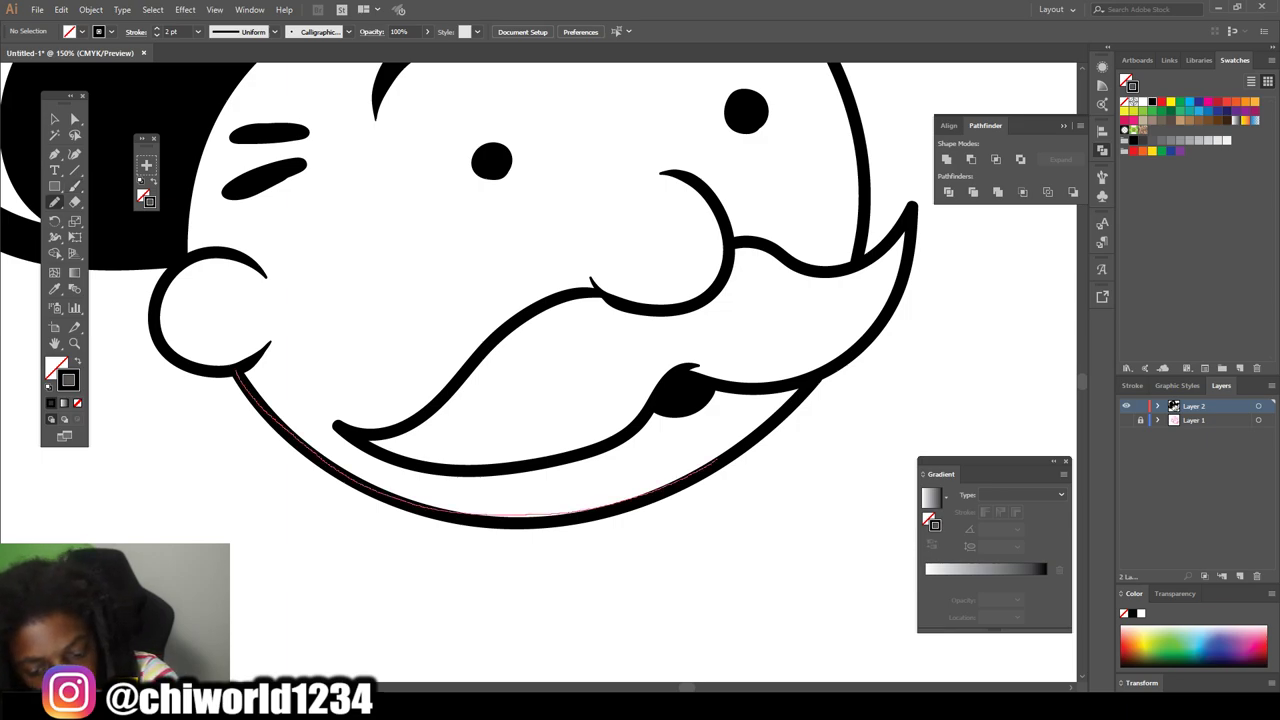
left_click_drag(850, 354, 366, 512)
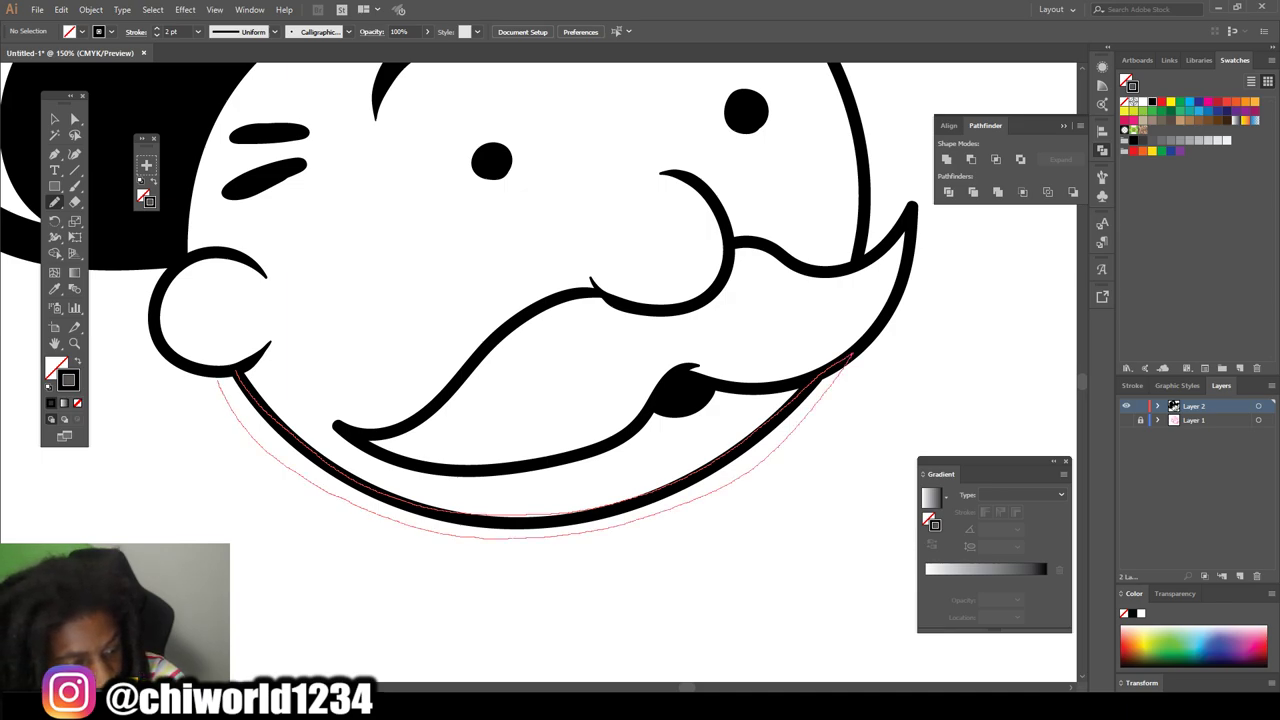
left_click_drag(220, 377, 220, 377)
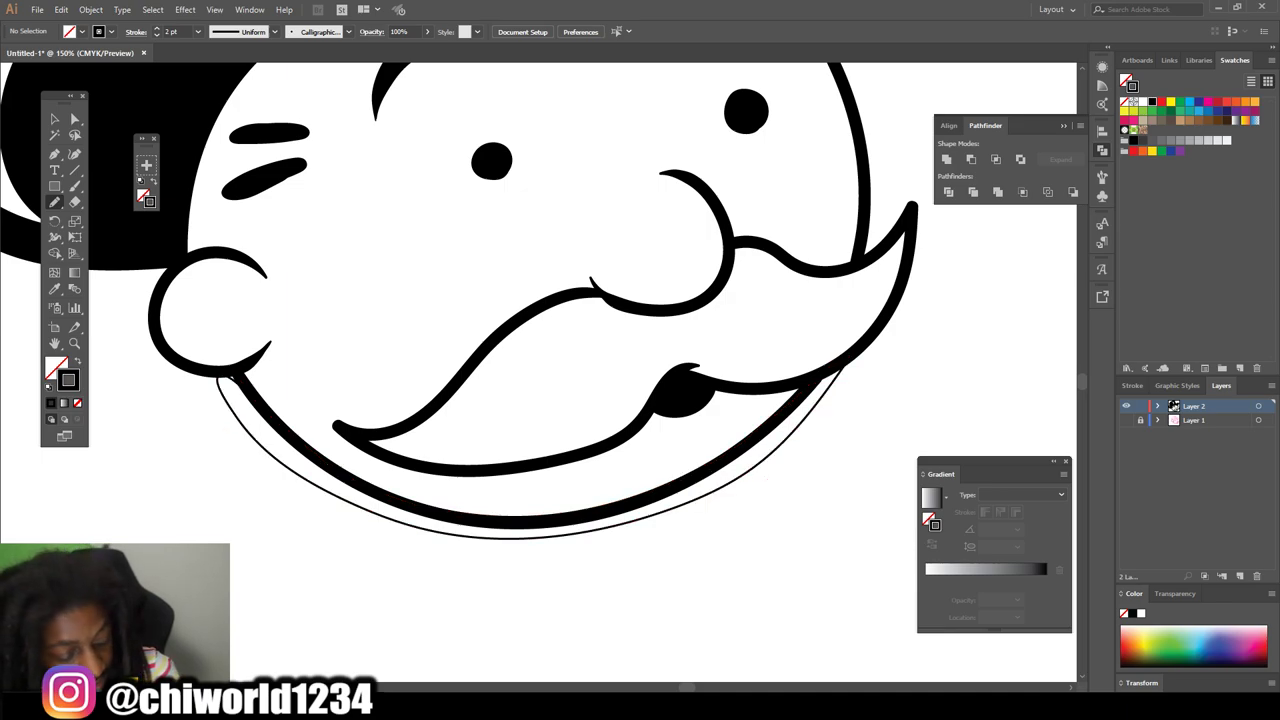
key("ctrl+z")
Paint 3 pt black strokes along the jaw and mustache underside as a shadow
key("b")
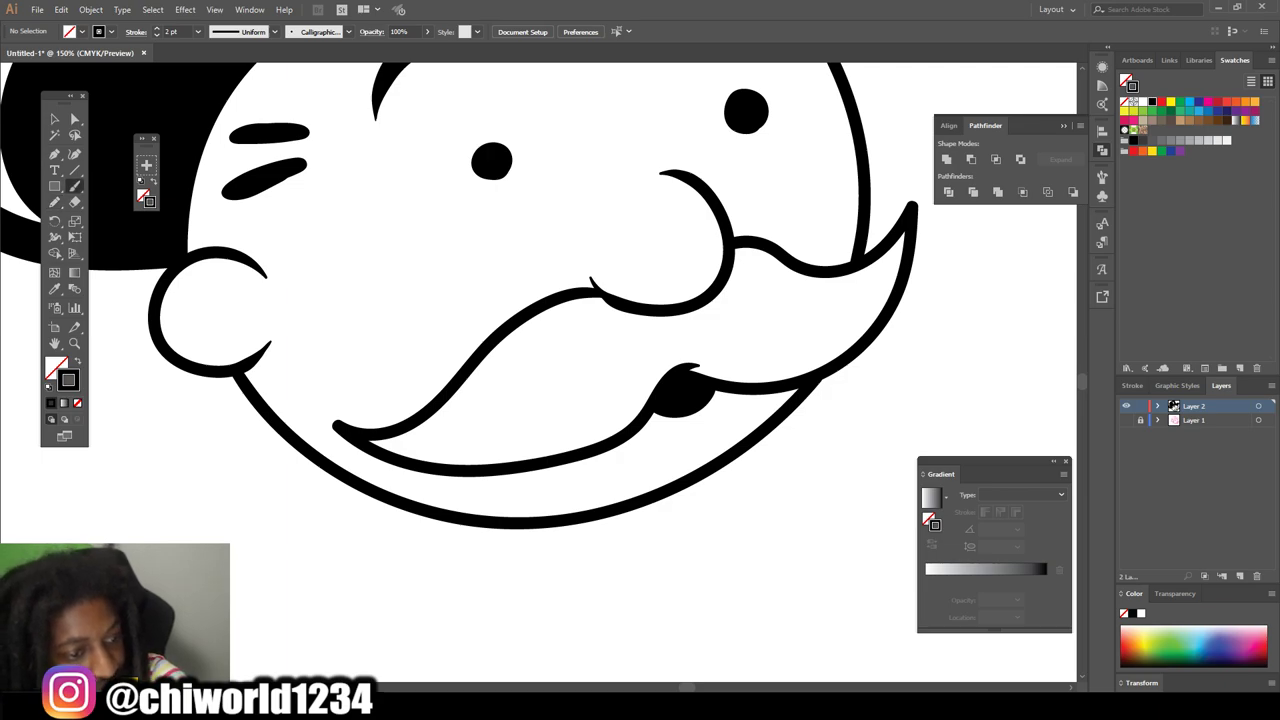
left_click(198, 31)
left_click(215, 119)
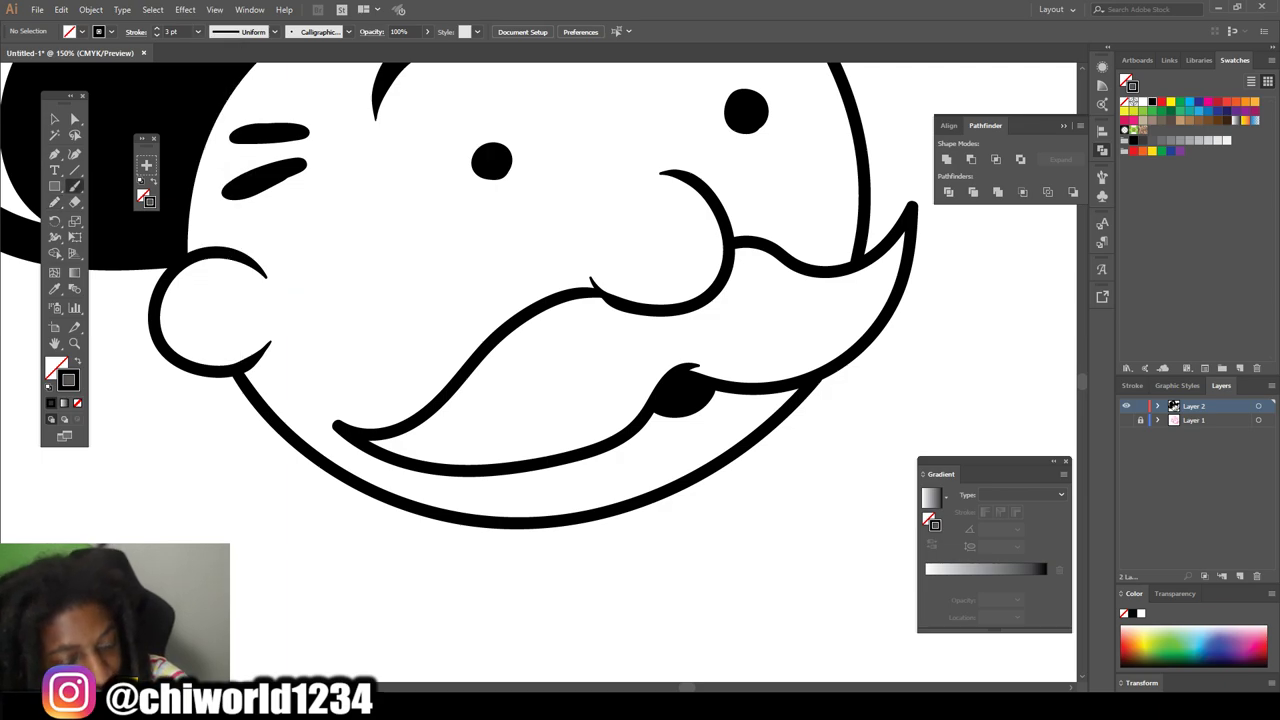
mouse_move(237, 378)
left_mouse_down()
mouse_move(718, 485)
mouse_move(834, 366)
left_mouse_up()
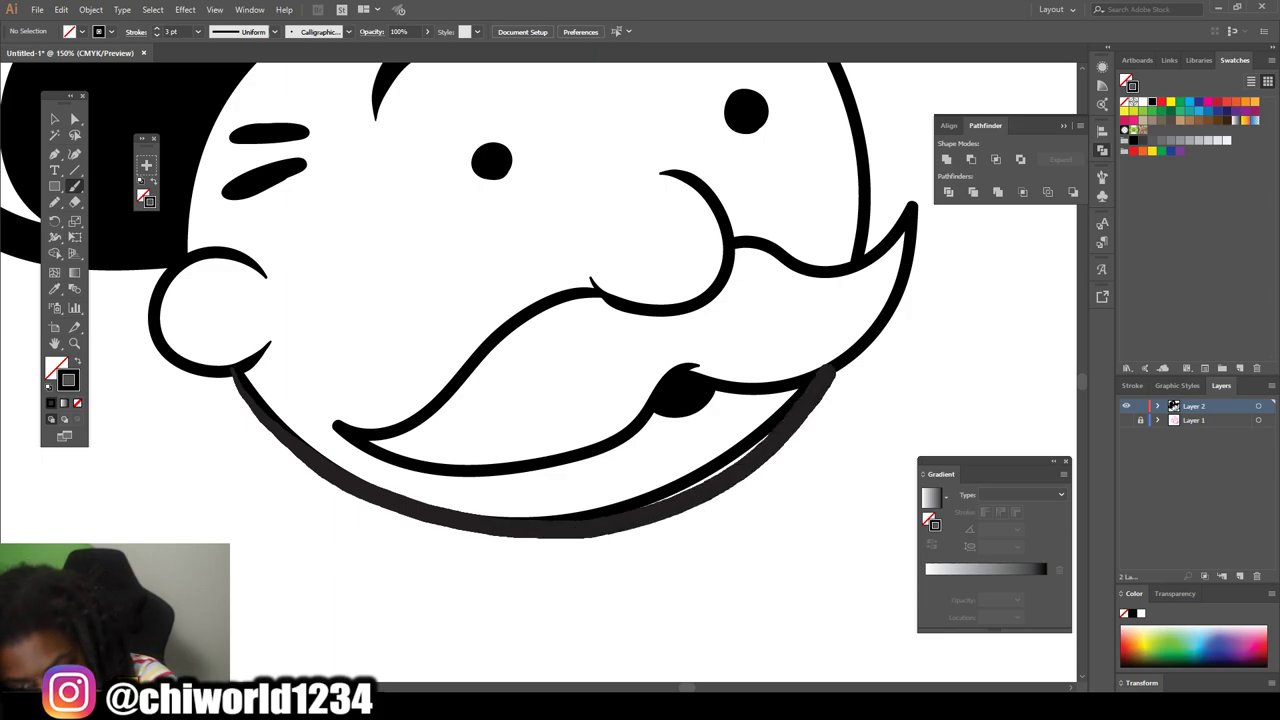
left_click_drag(645, 507, 825, 372)
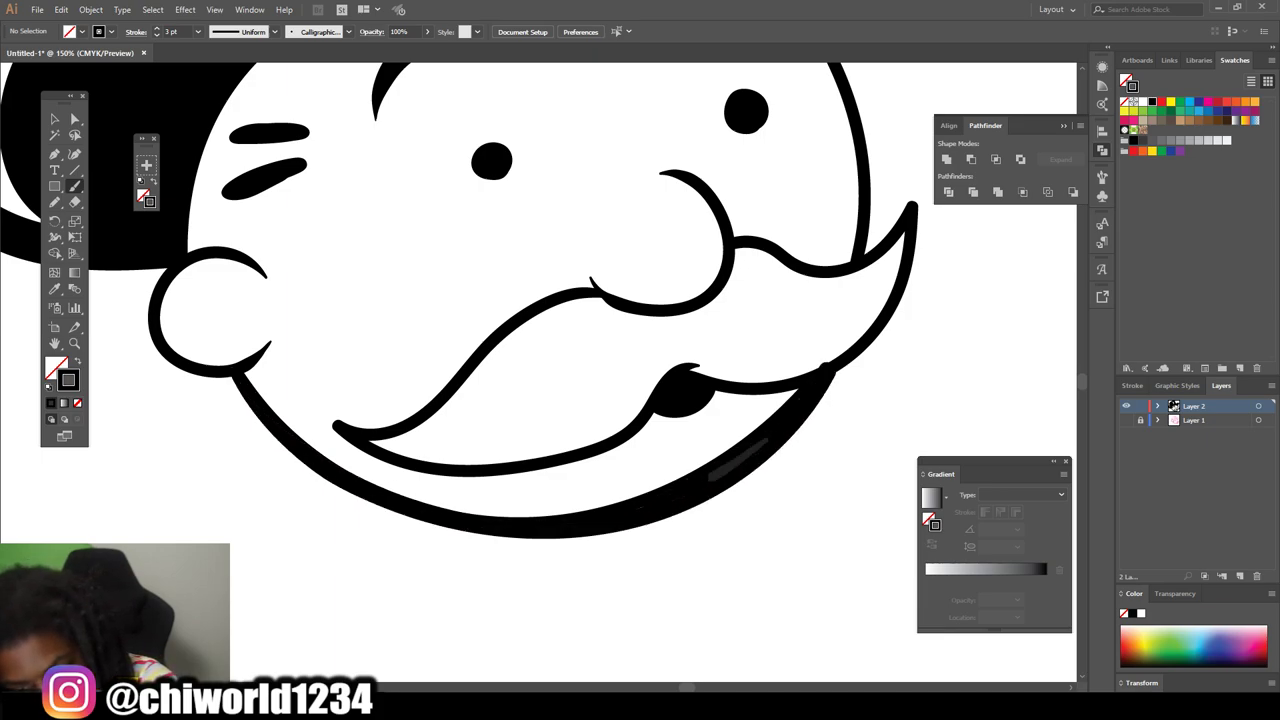
mouse_move(688, 374)
left_mouse_down()
mouse_move(808, 370)
mouse_move(876, 330)
mouse_move(910, 258)
left_mouse_up()
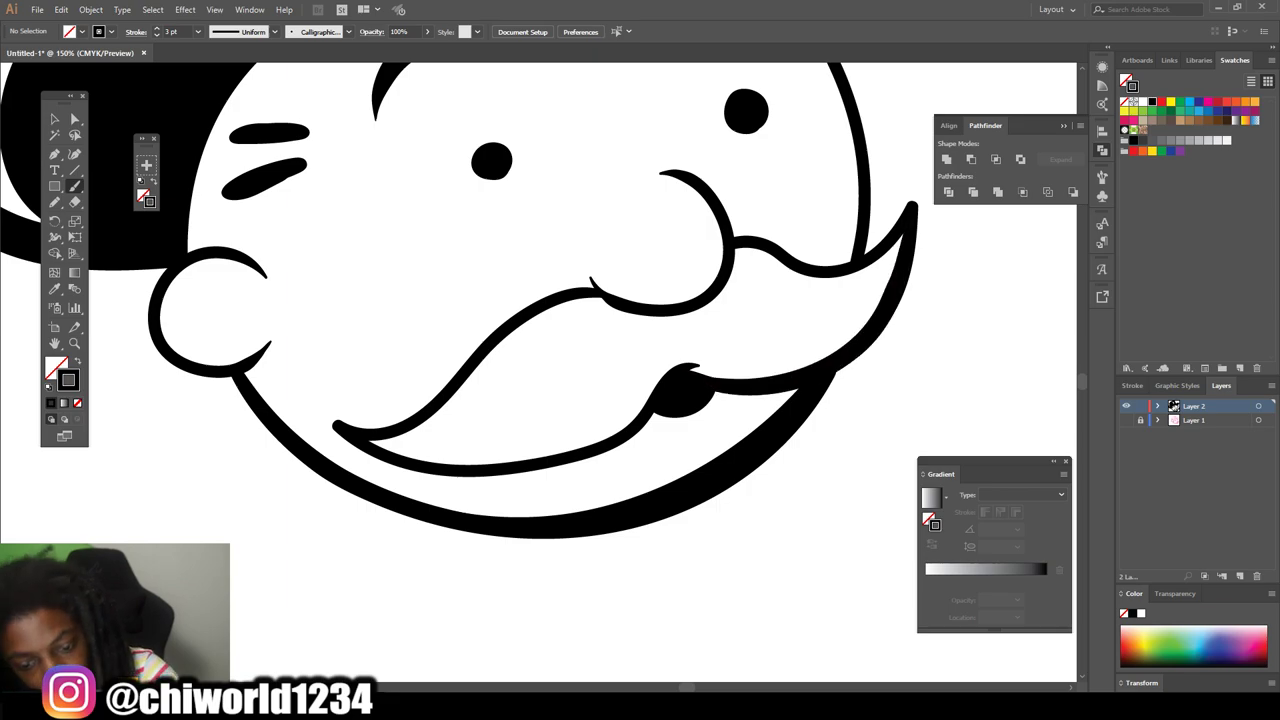
key("ctrl+minus")
key("ctrl+minus")
key("ctrl+minus")
key("ctrl+plus")
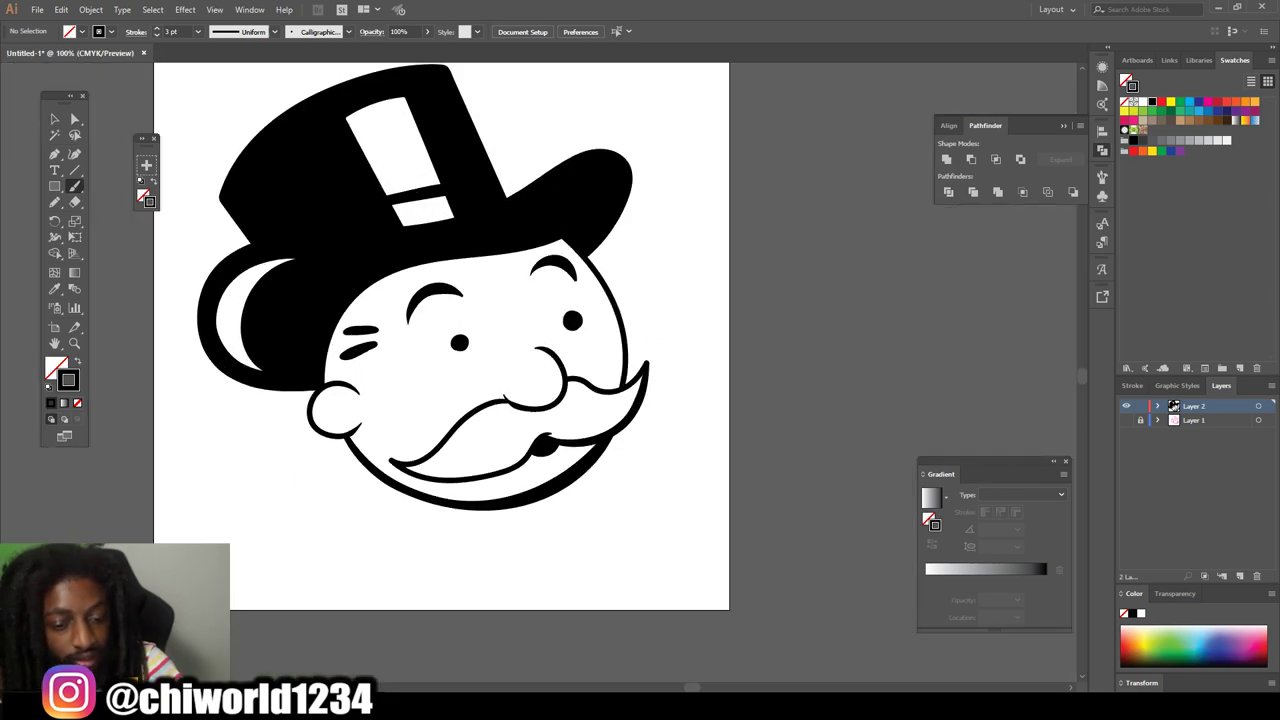
Ink over the mustache curl, right cheek outline up to the hat, and ear edge with 3 pt brush strokes
key("ctrl+plus")
key("ctrl+plus")
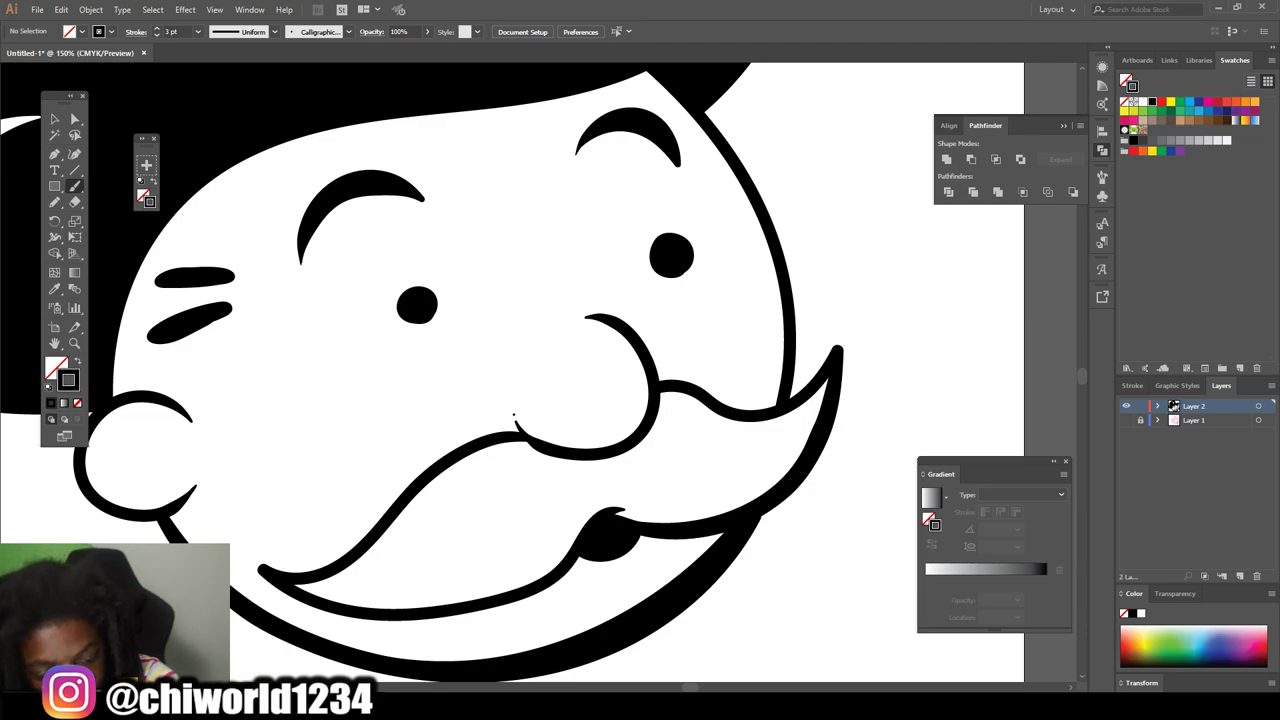
mouse_move(512, 420)
left_mouse_down()
mouse_move(658, 350)
mouse_move(590, 317)
left_mouse_up()
scroll(422, 373, "up", 2)
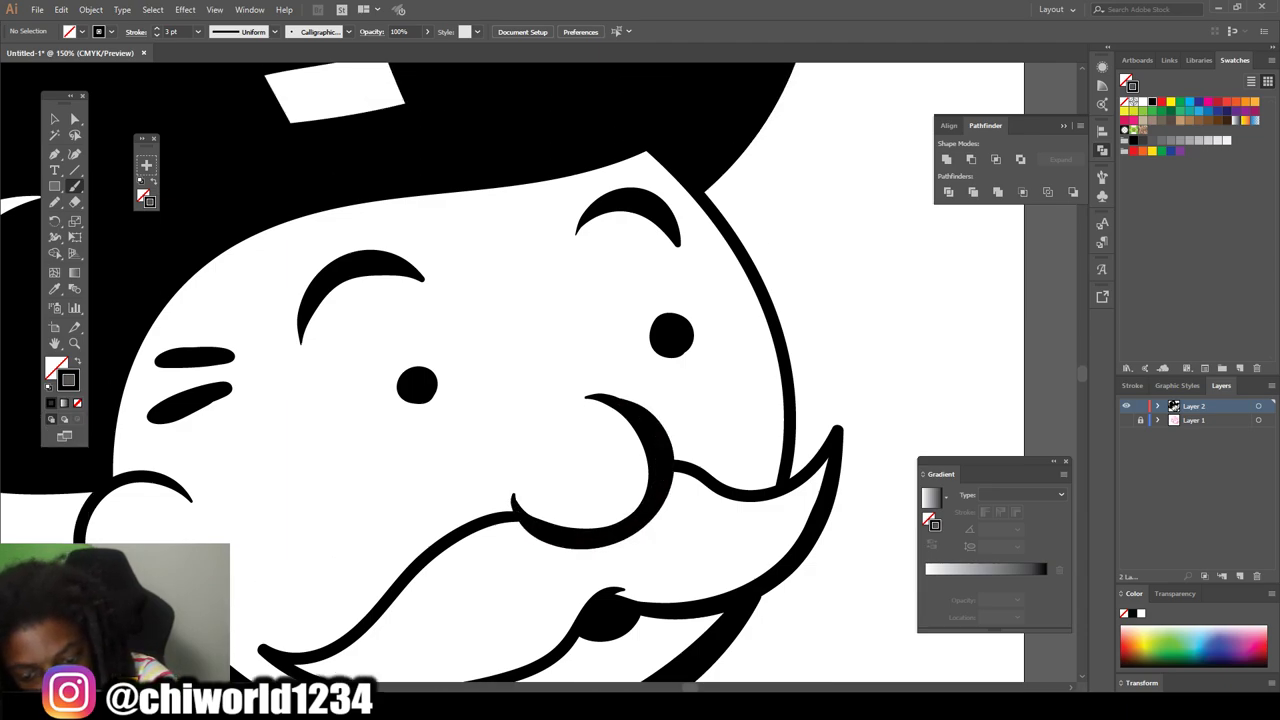
left_click_drag(777, 476, 630, 140)
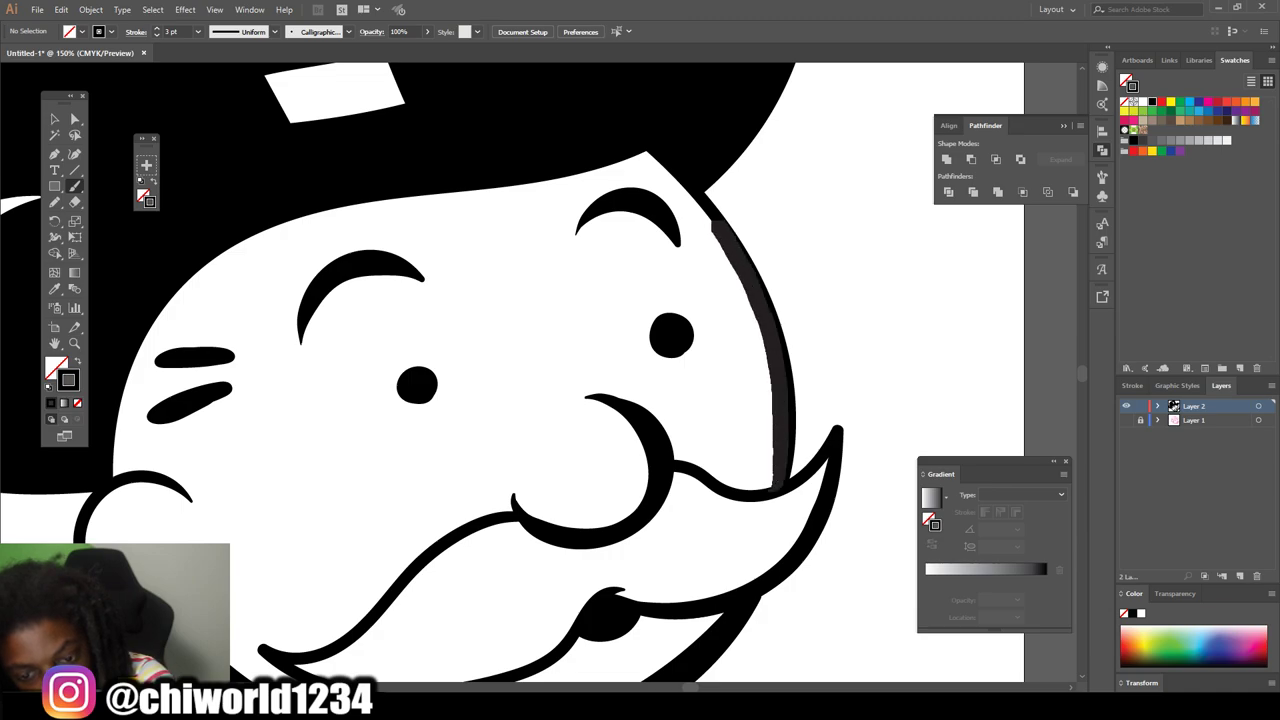
scroll(422, 373, "down", 2)
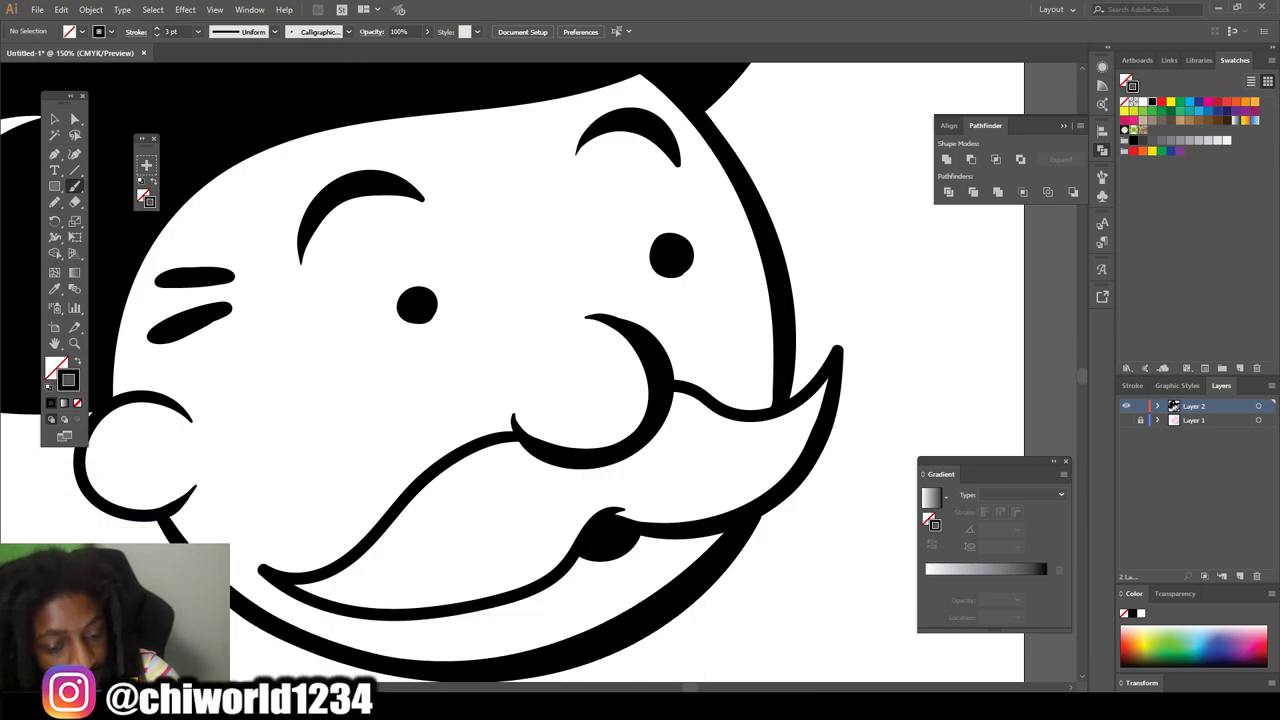
scroll(600, 370, "down", 3)
scroll(600, 370, "down", 1)
scroll(600, 370, "up", 4)
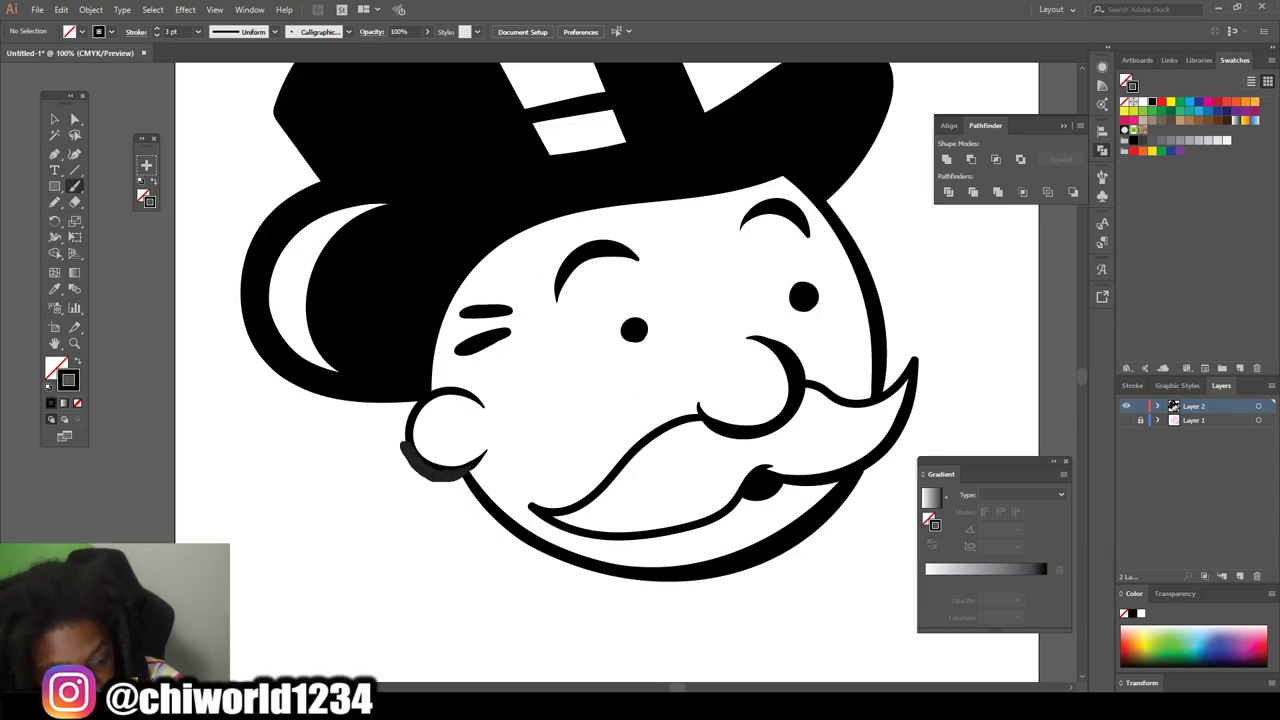
left_click_drag(470, 472, 486, 456)
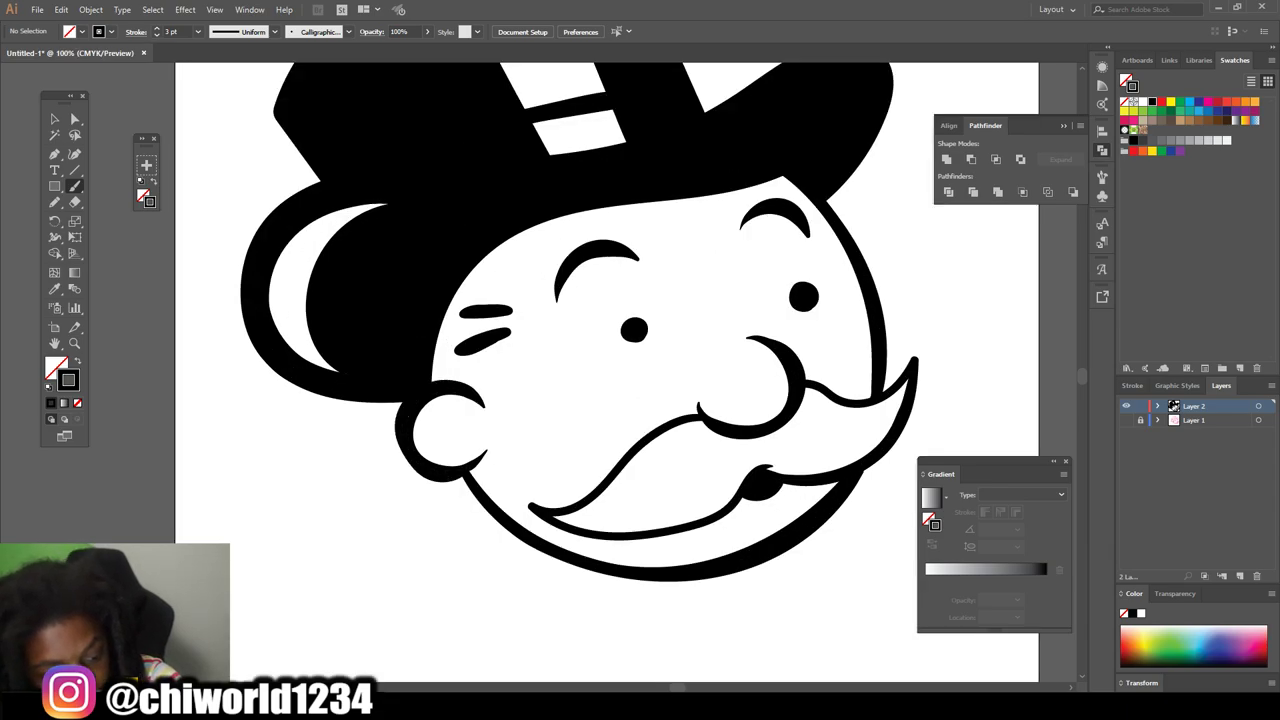
key("ctrl+minus")
key("ctrl+minus")
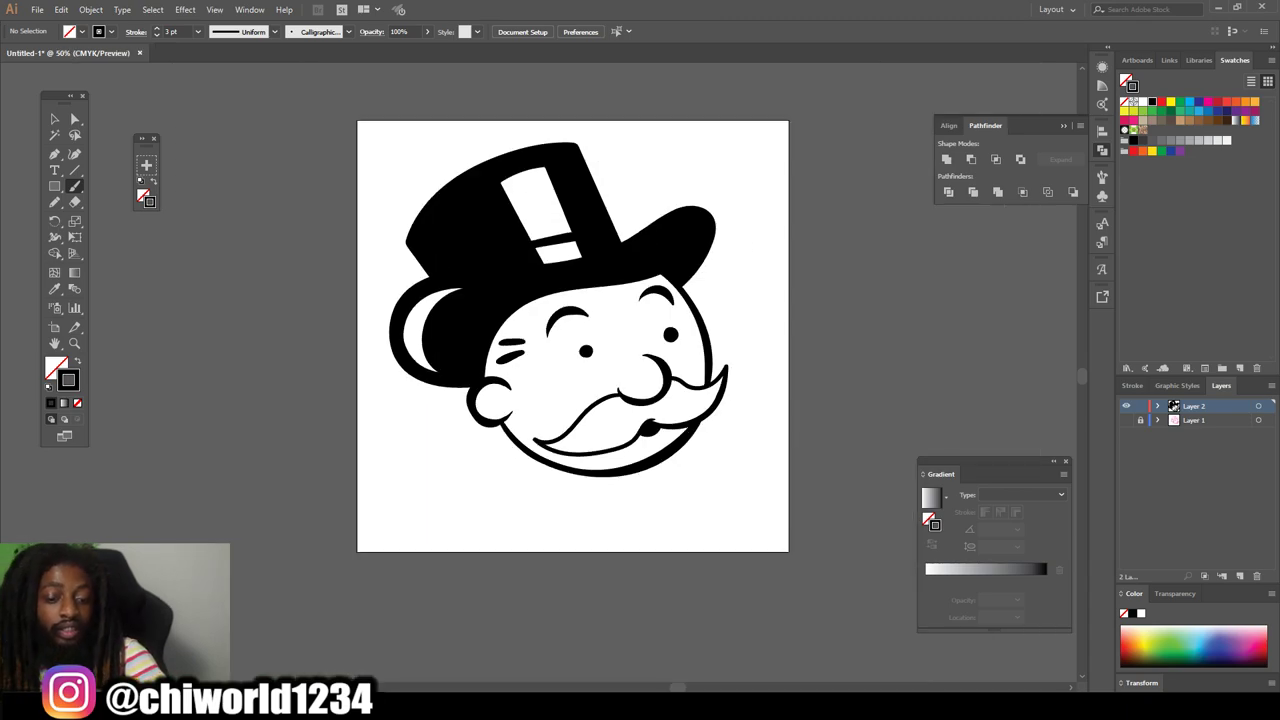